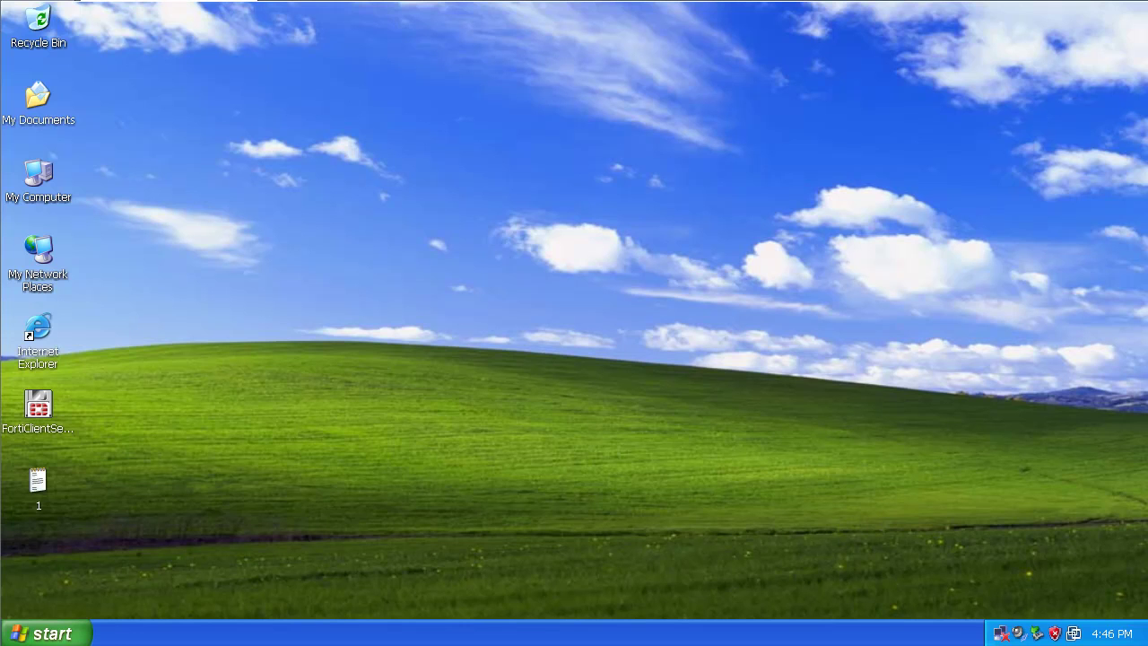
Step: Launch the FortiClientSetup_4.1.0 installer with only the FortiClient Endpoint Security package and continue past the welcome page
click(31, 410)
double_click(31, 411)
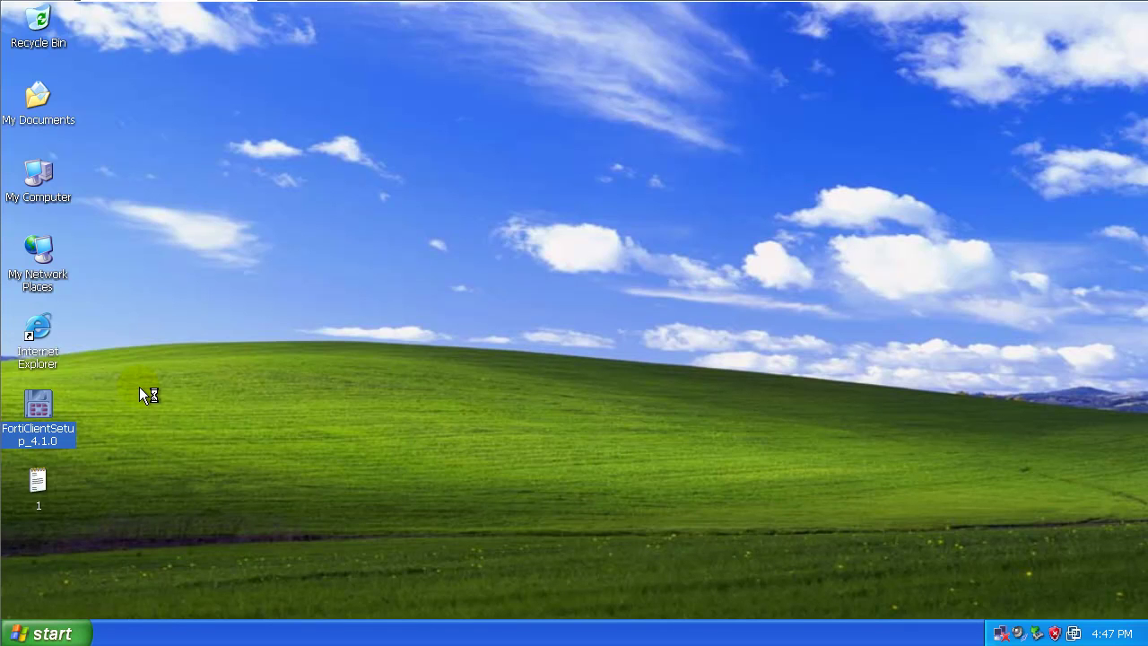
click(39, 405)
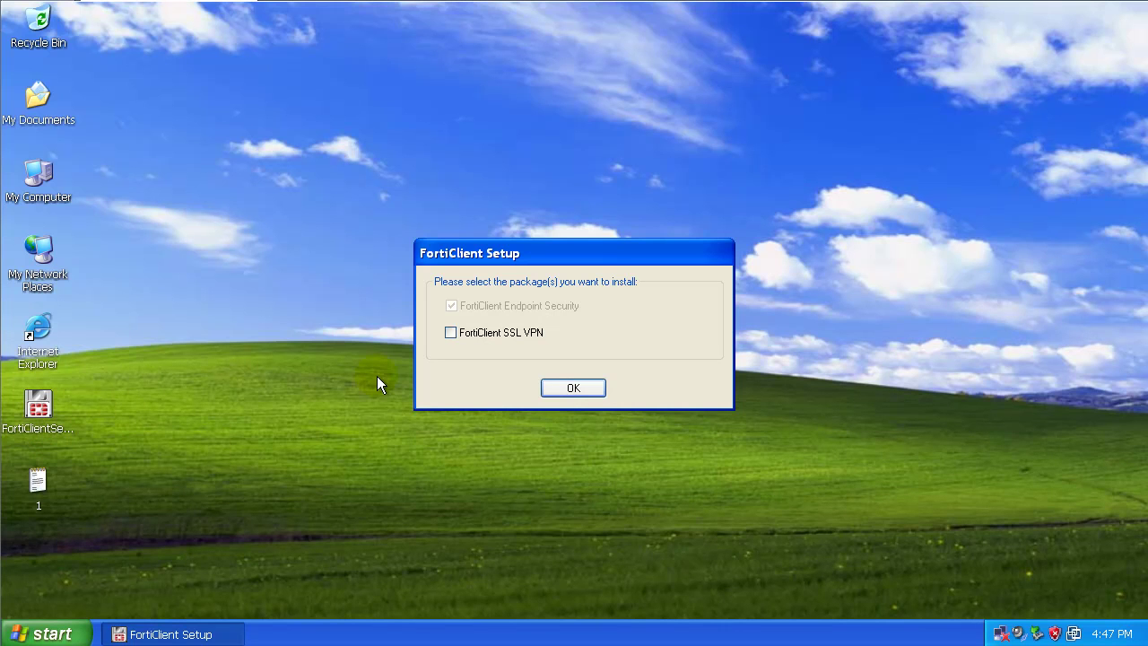
click(573, 388)
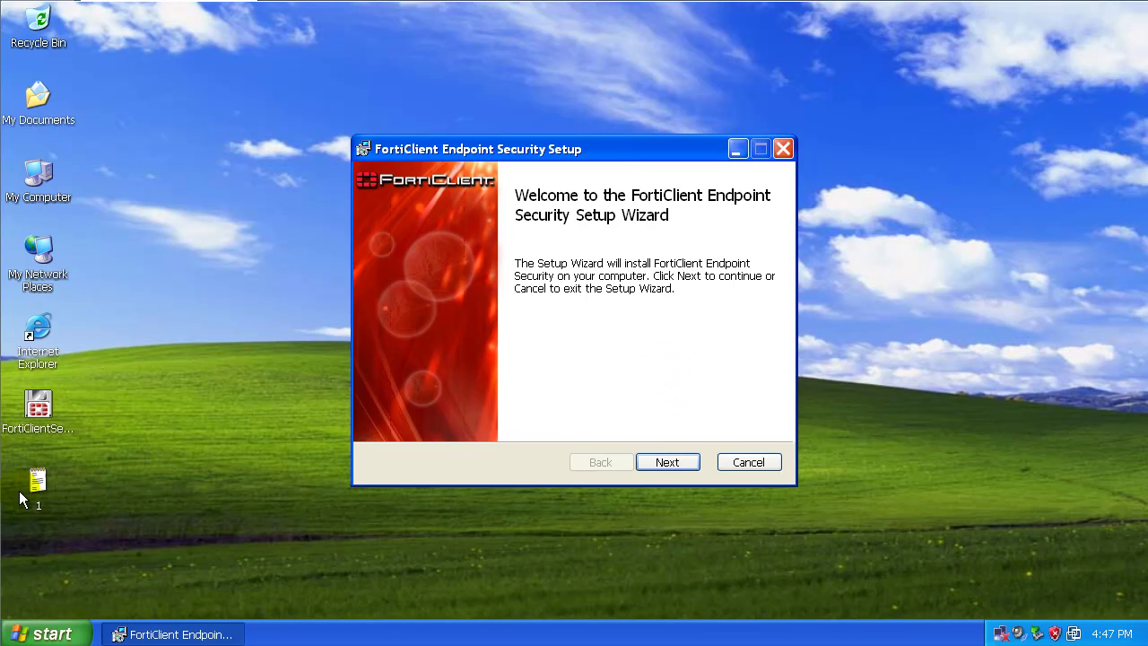
click(659, 464)
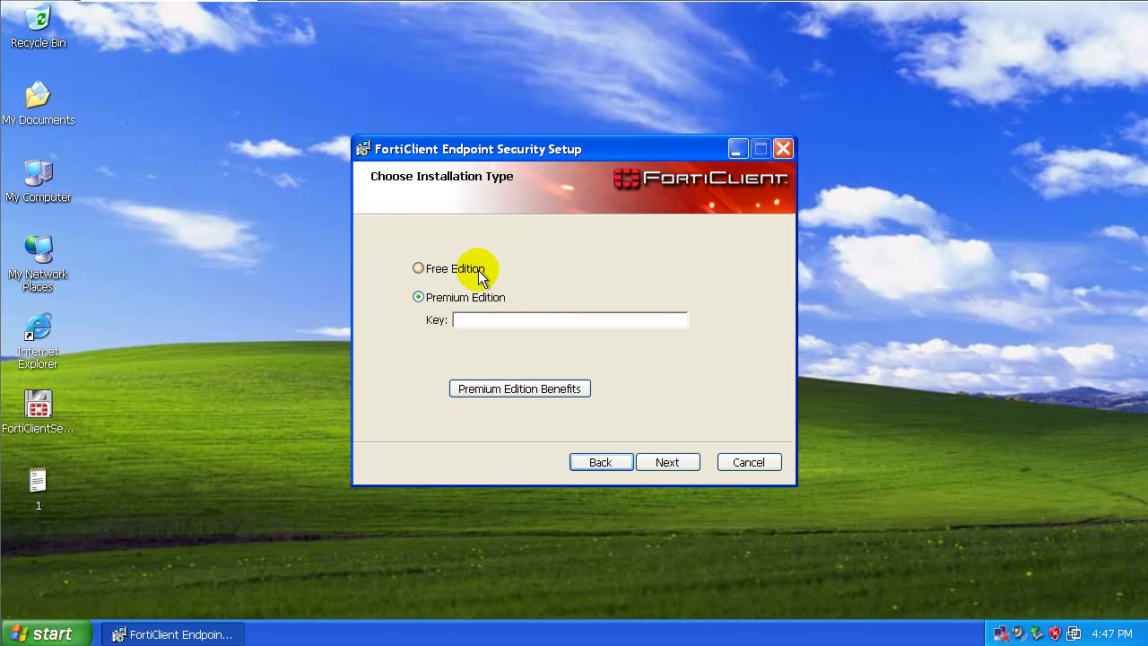
Step: Open the Premium Edition benefits web page, reload it, read through the FortiClient Endpoint Security features and benefits, and close the browser
click(512, 385)
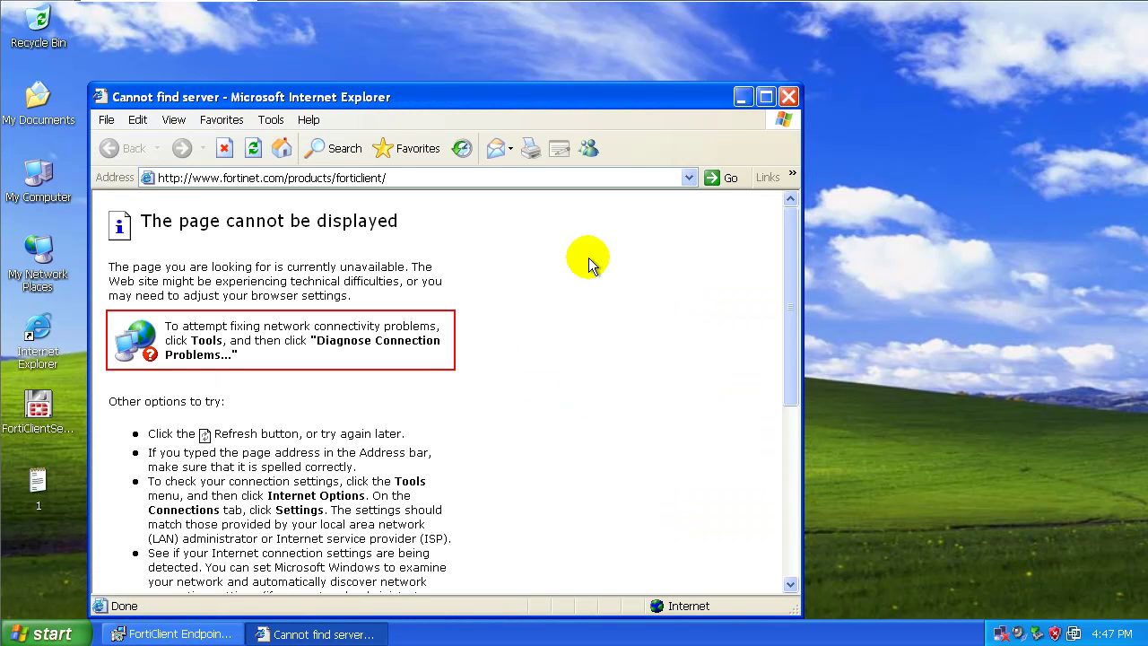
mouse_move(1111, 633)
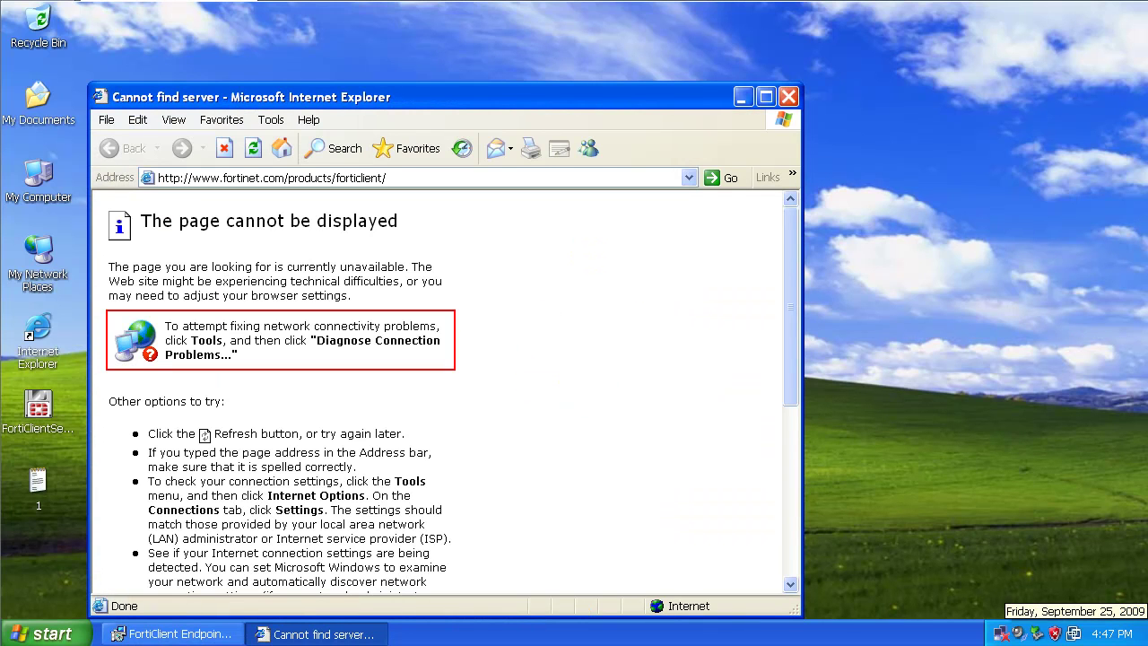
click(254, 152)
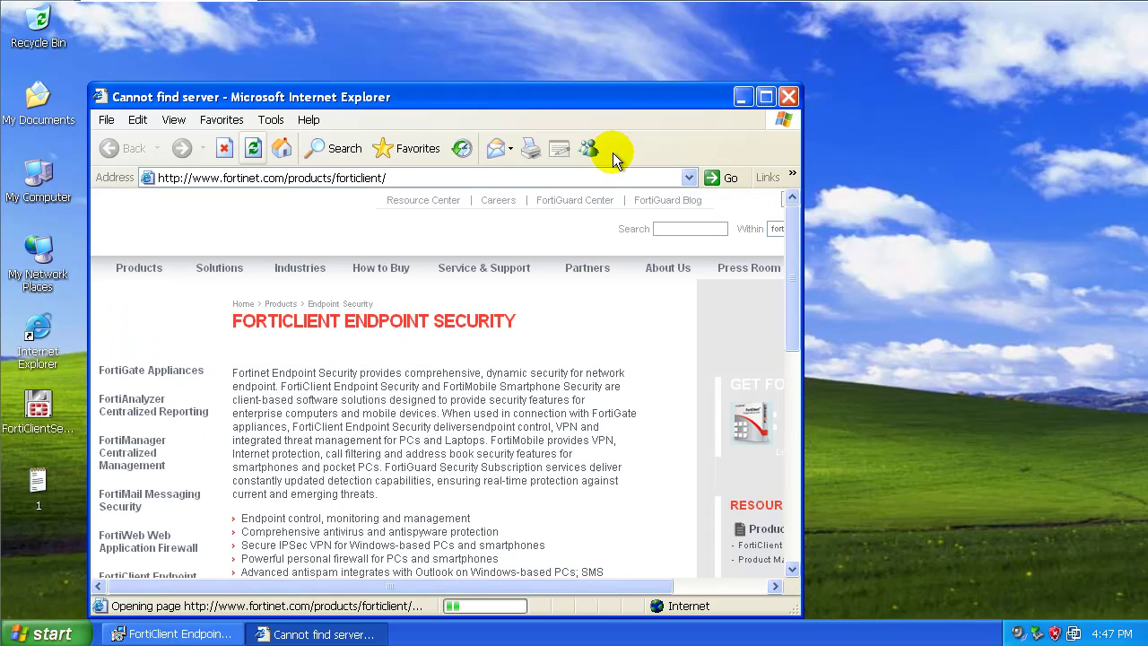
scroll(579, 352, down, 3)
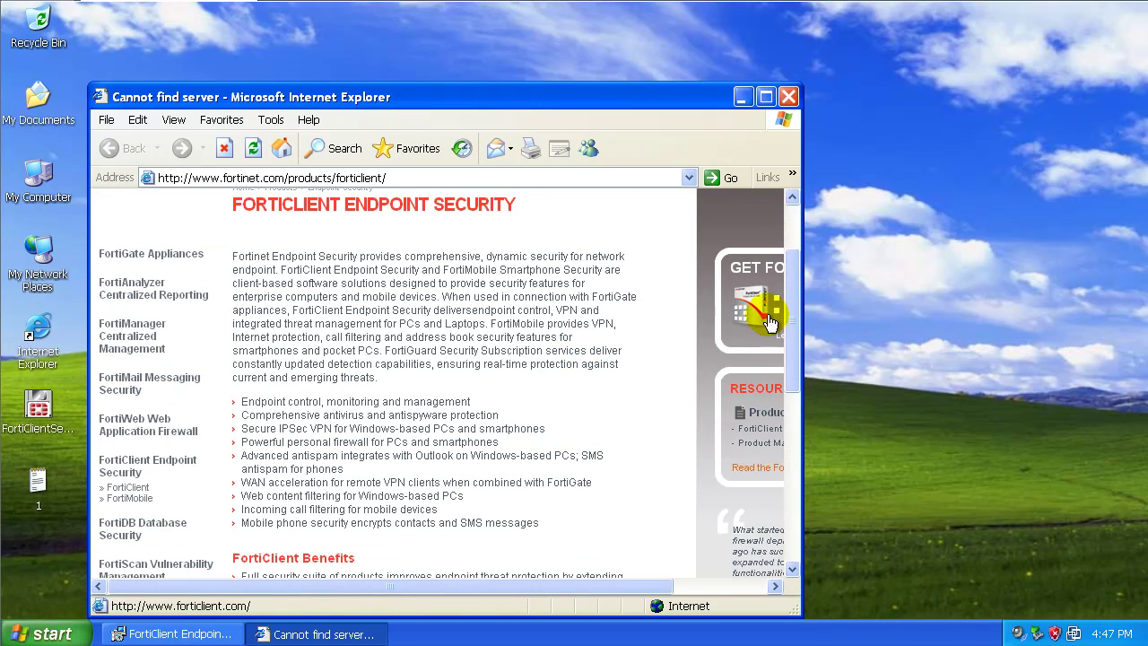
drag(790, 295, 806, 388)
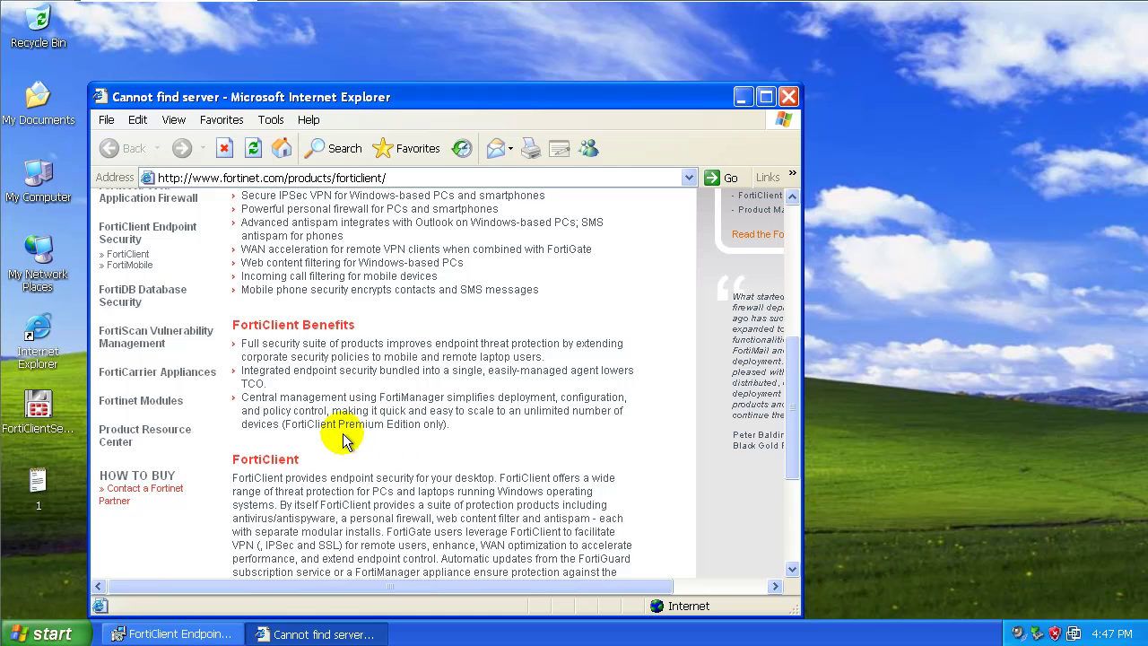
scroll(471, 460, down, 3)
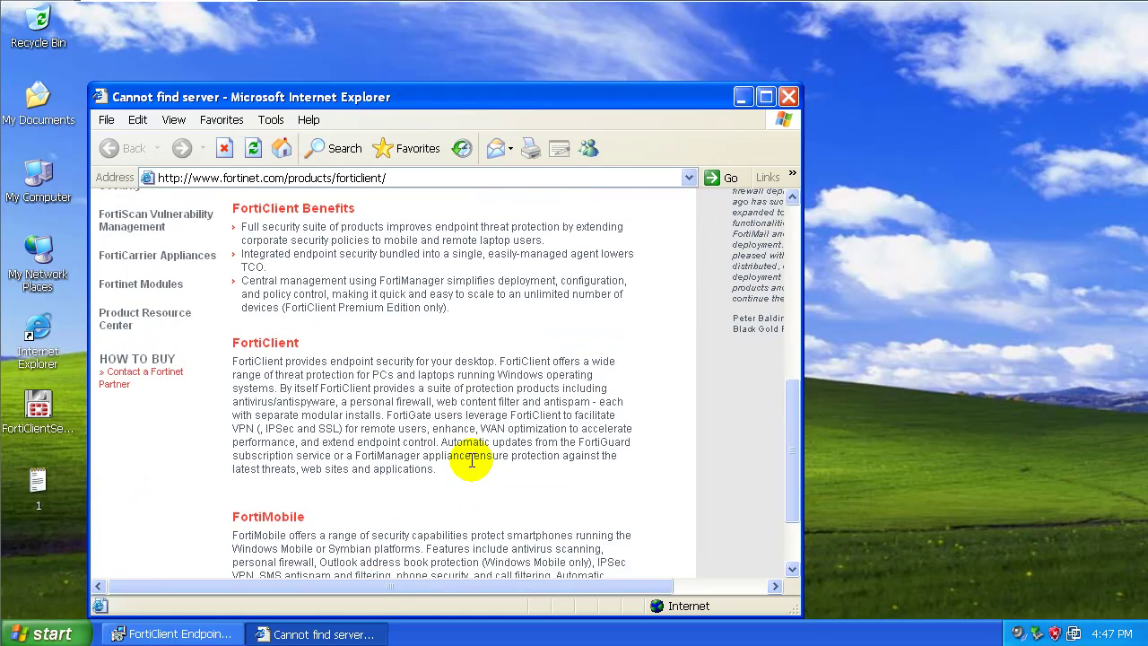
scroll(471, 460, down, 3)
scroll(480, 457, up, 8)
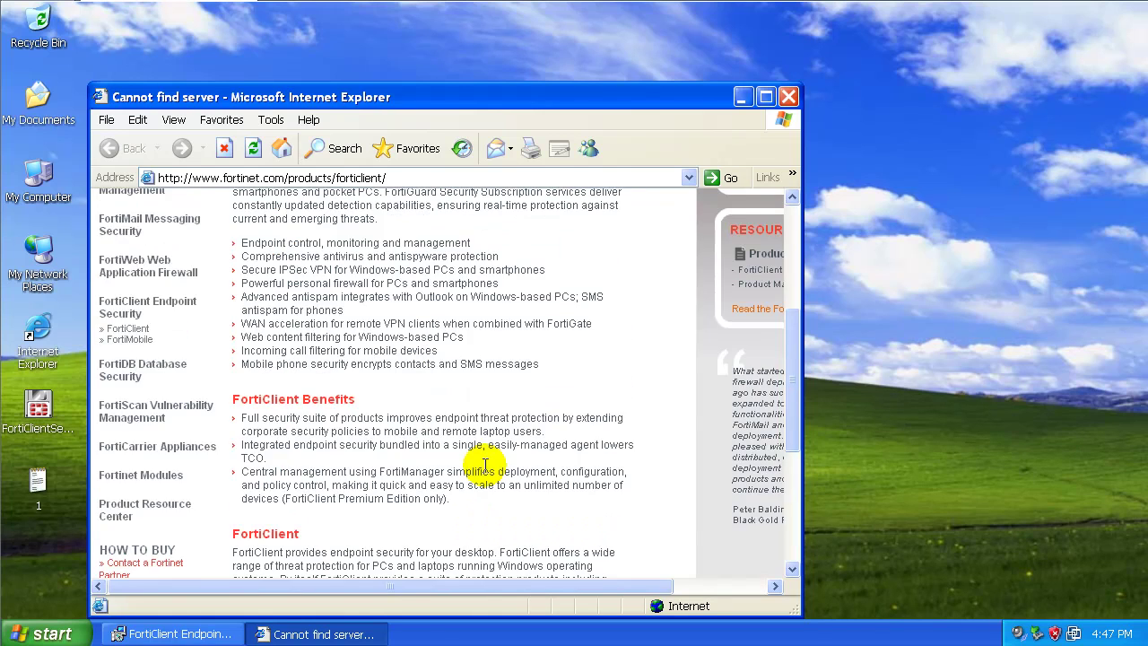
scroll(484, 464, up, 5)
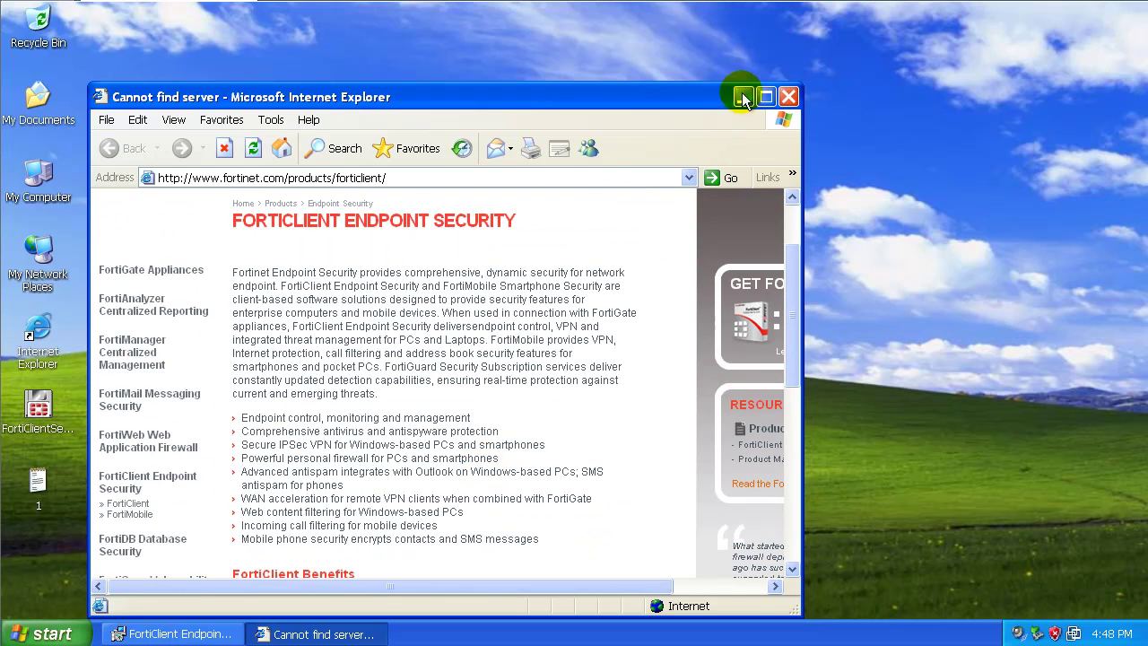
click(787, 96)
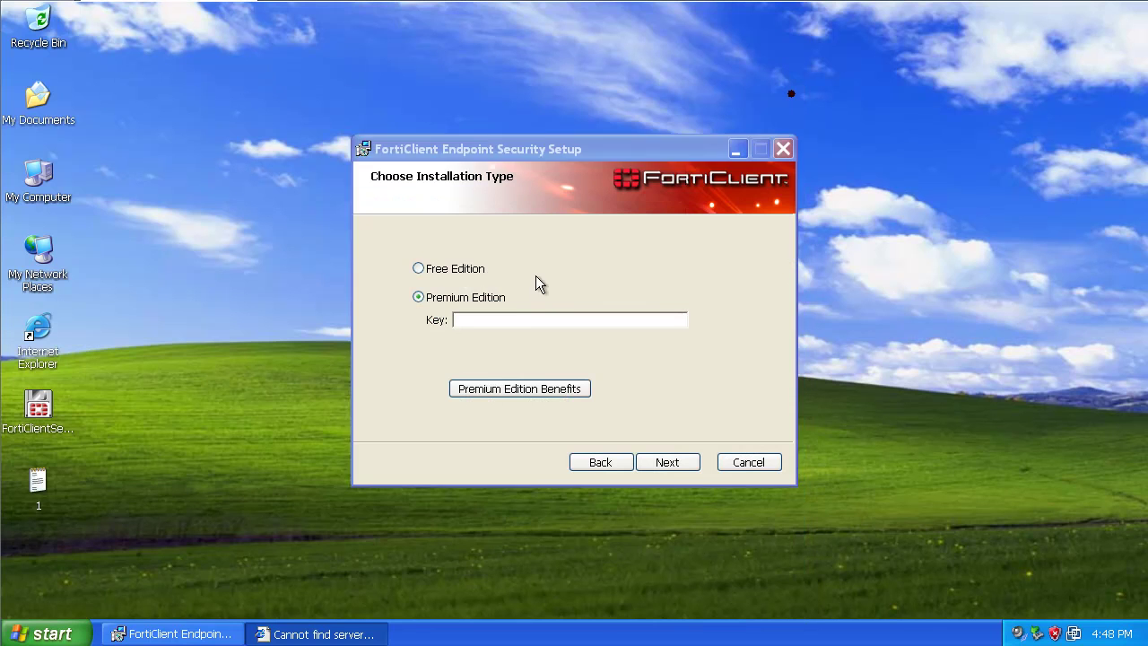
Step: Choose the Free Edition installation type and accept the FortiClient license agreement
click(475, 270)
click(668, 459)
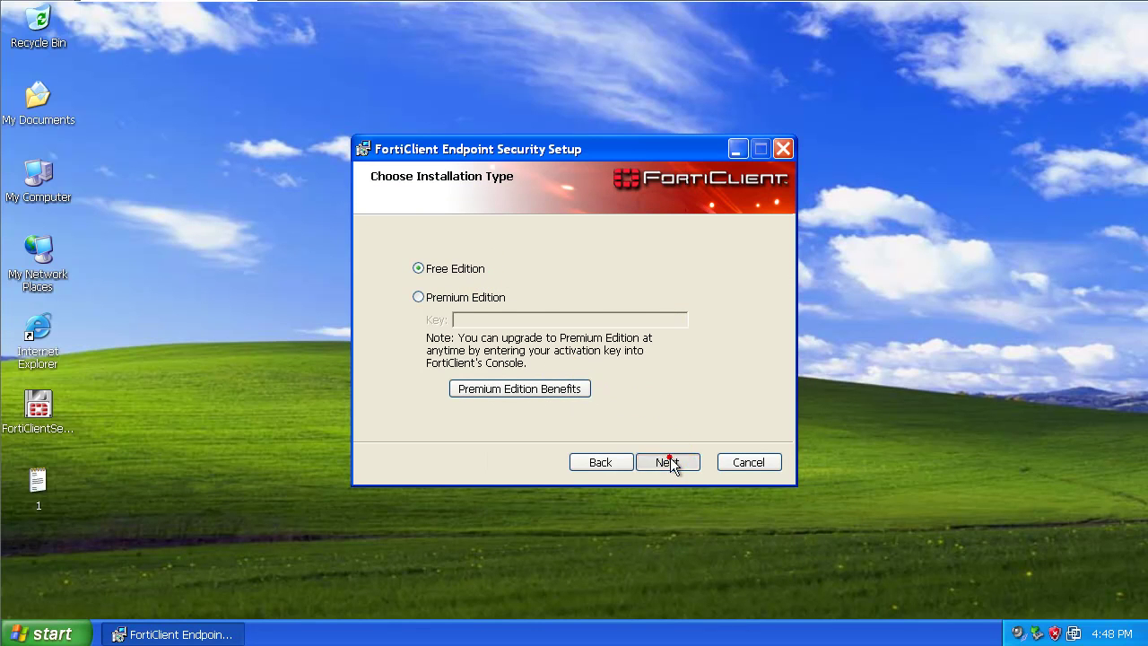
click(518, 419)
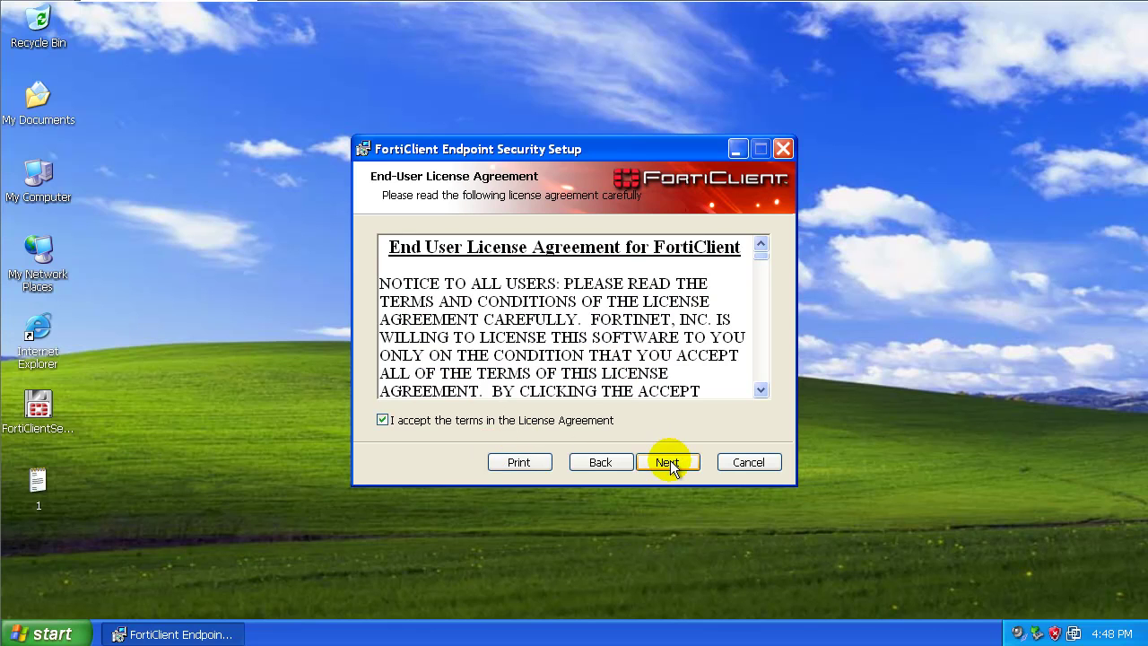
click(668, 463)
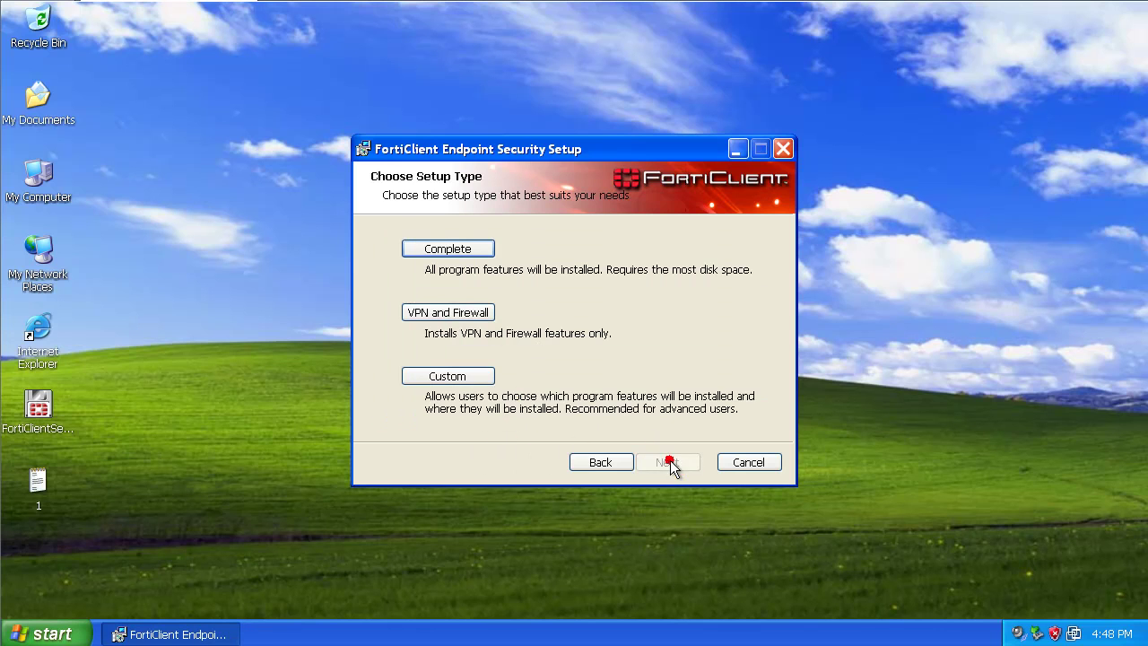
Step: Start a Complete installation of FortiClient Endpoint Security and dismiss the Windows activation reminder
click(460, 257)
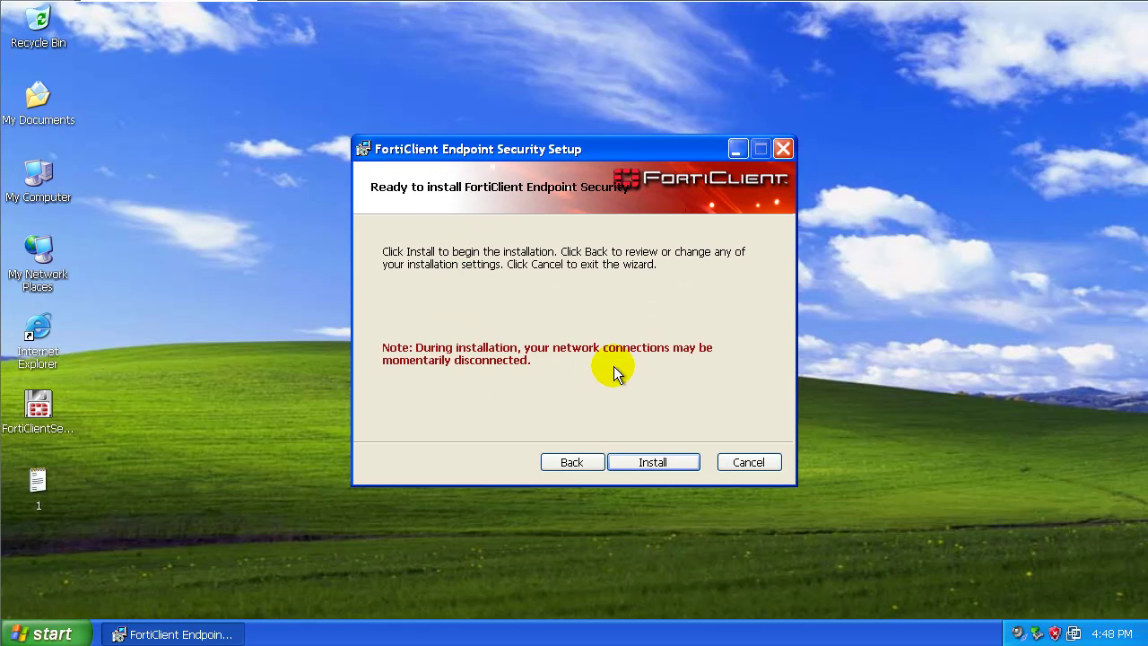
click(648, 462)
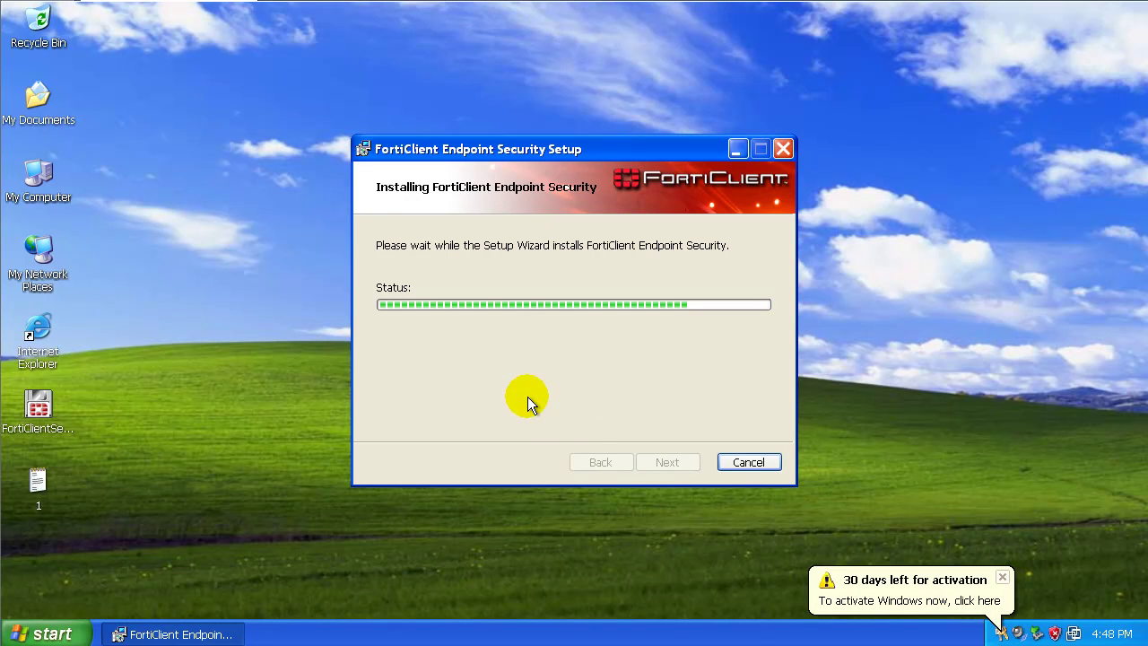
click(1001, 577)
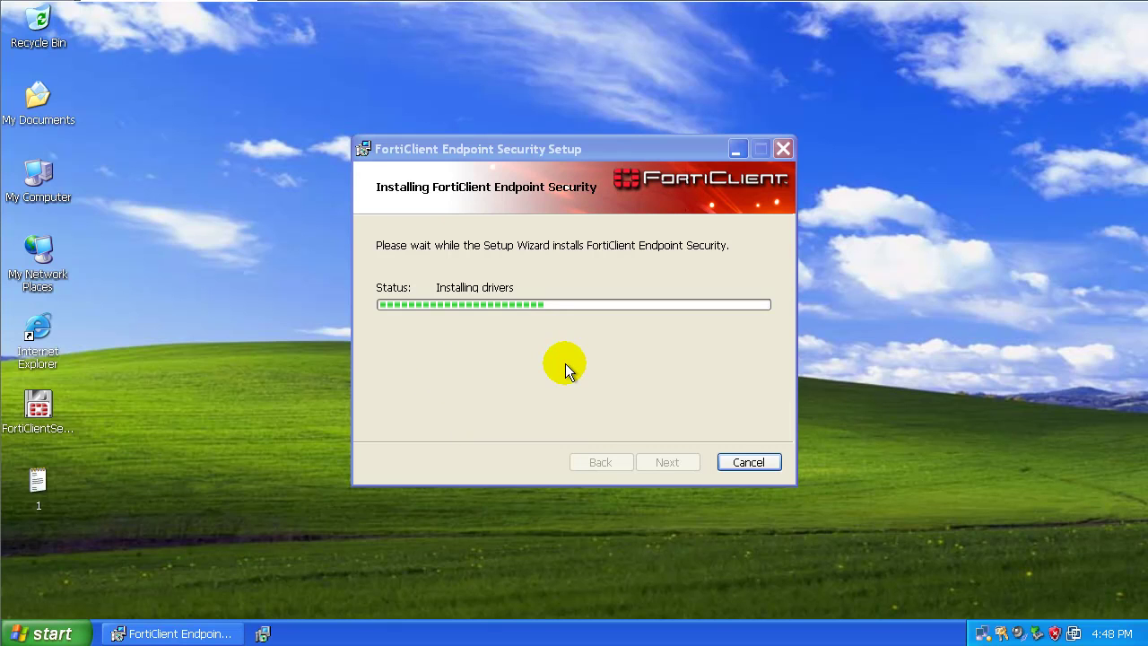
mouse_move(982, 635)
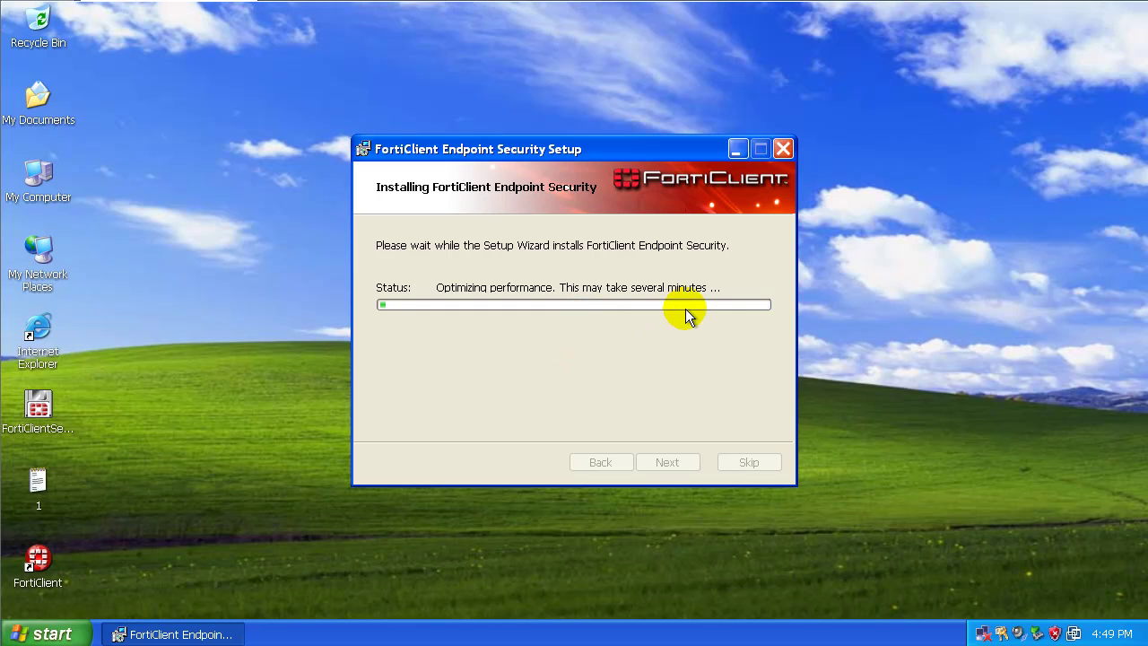
Step: Switch to Internet Explorer and go to google.com while the installation continues
double_click(42, 345)
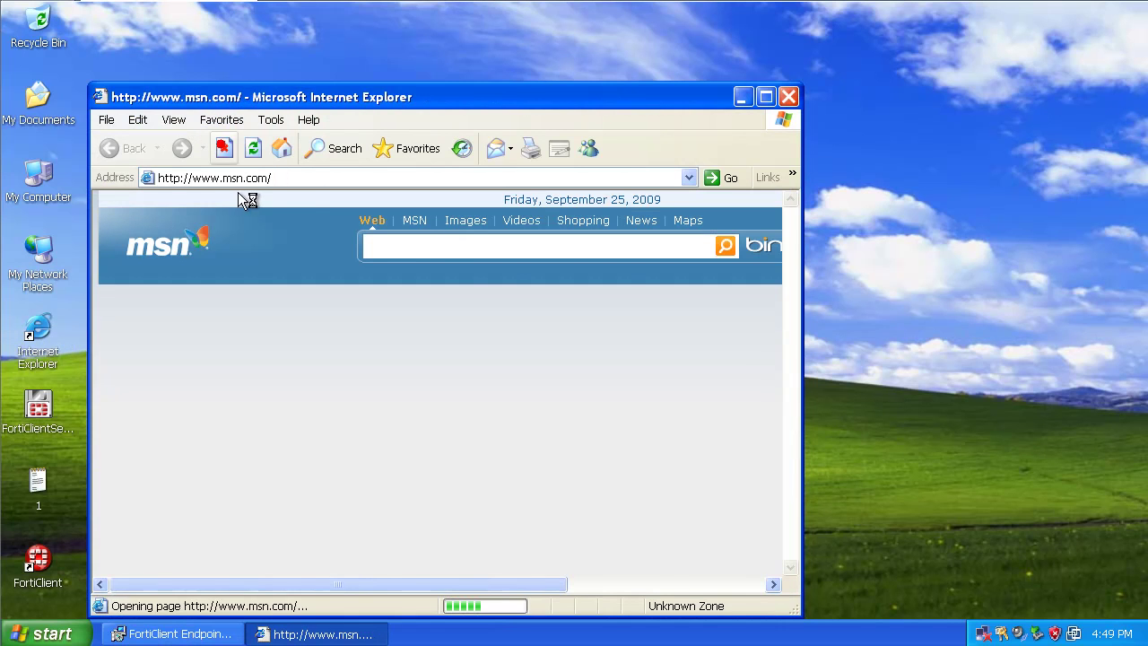
click(244, 179)
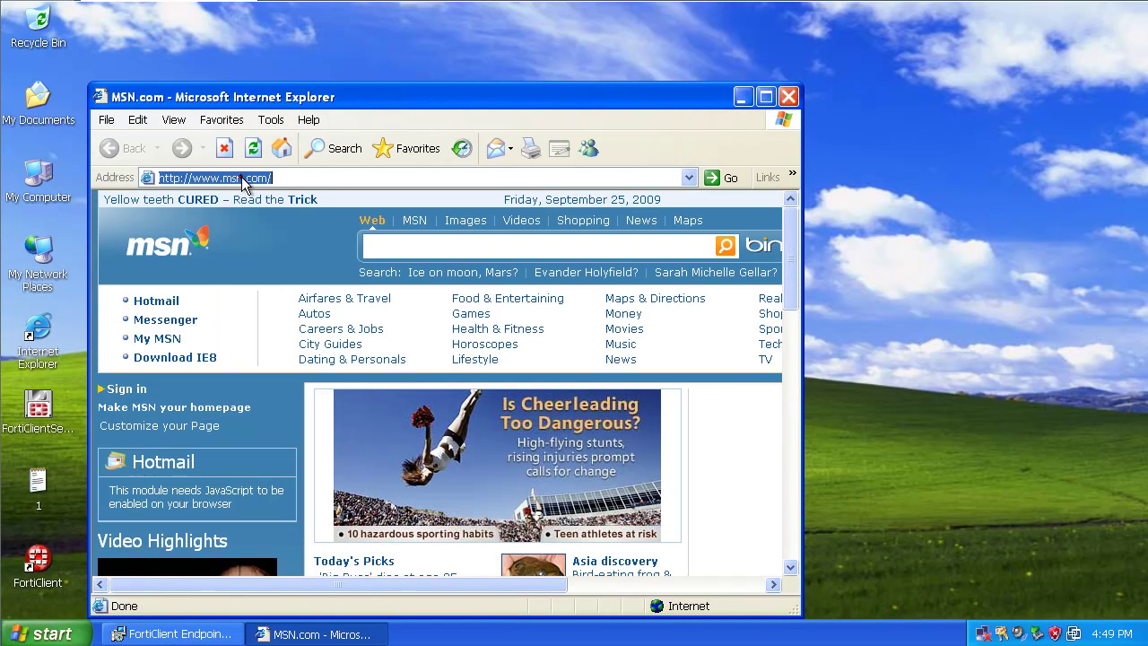
text(google.com)
key(Return)
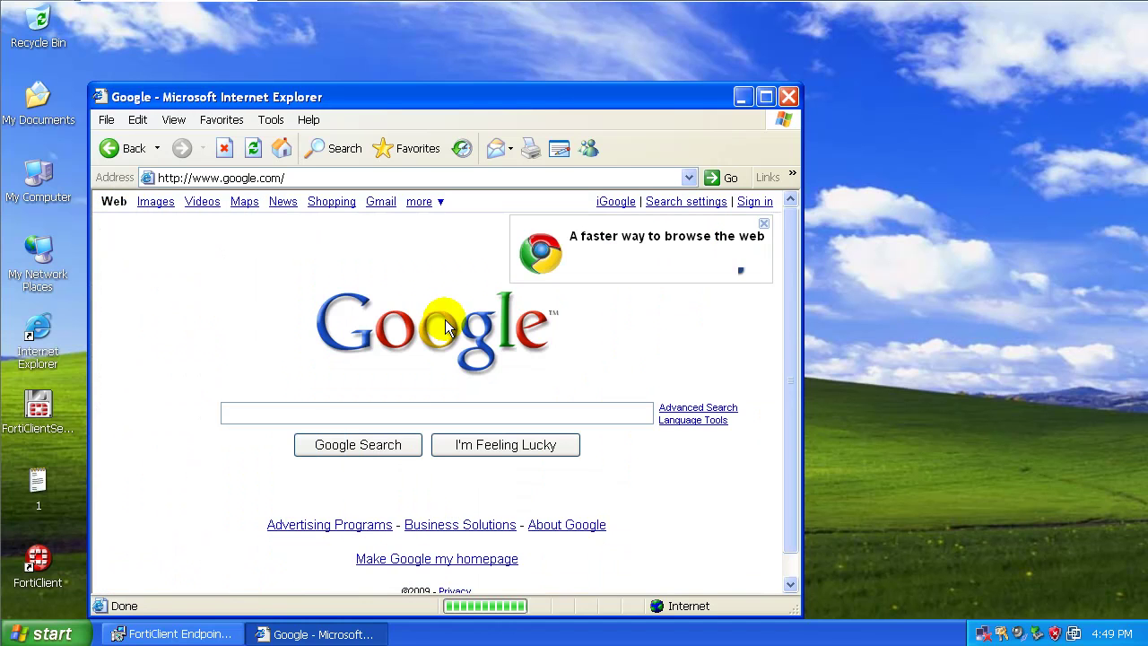
Step: Search Google for "forticlient" and allow the information to be sent over the Internet
text(fo)
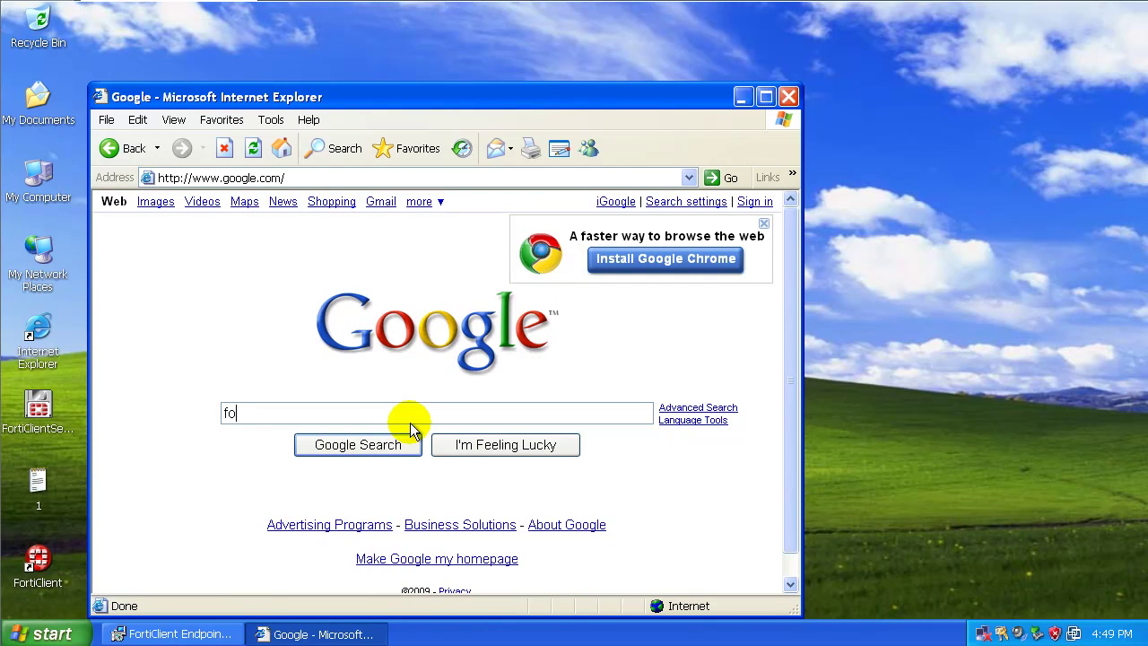
text(rtic)
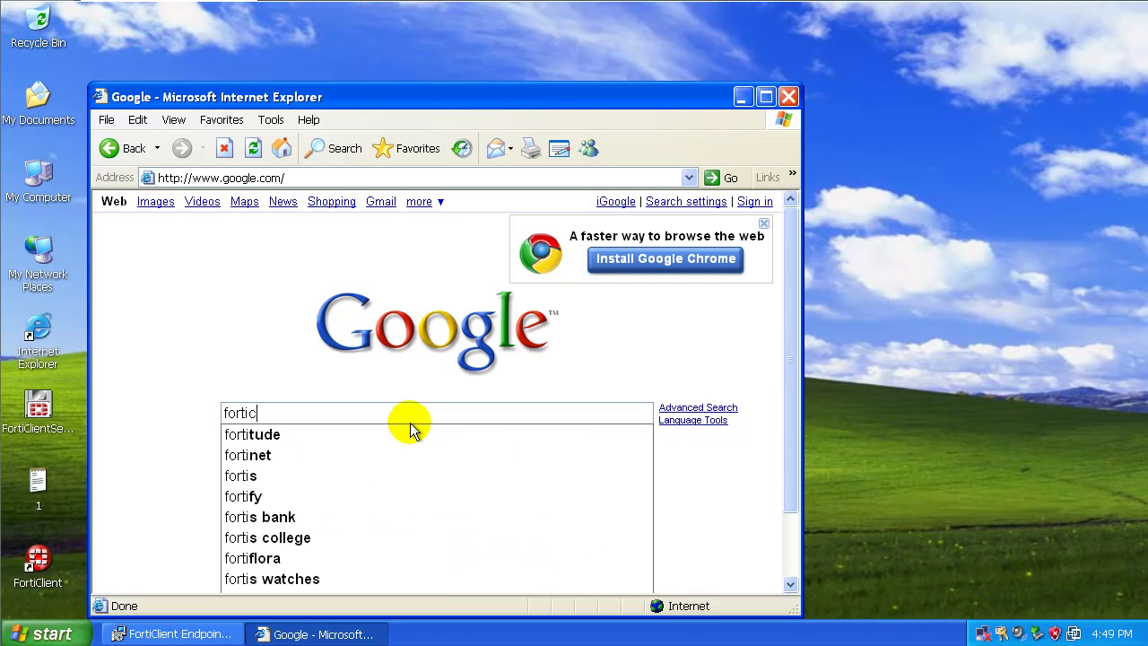
text(lien)
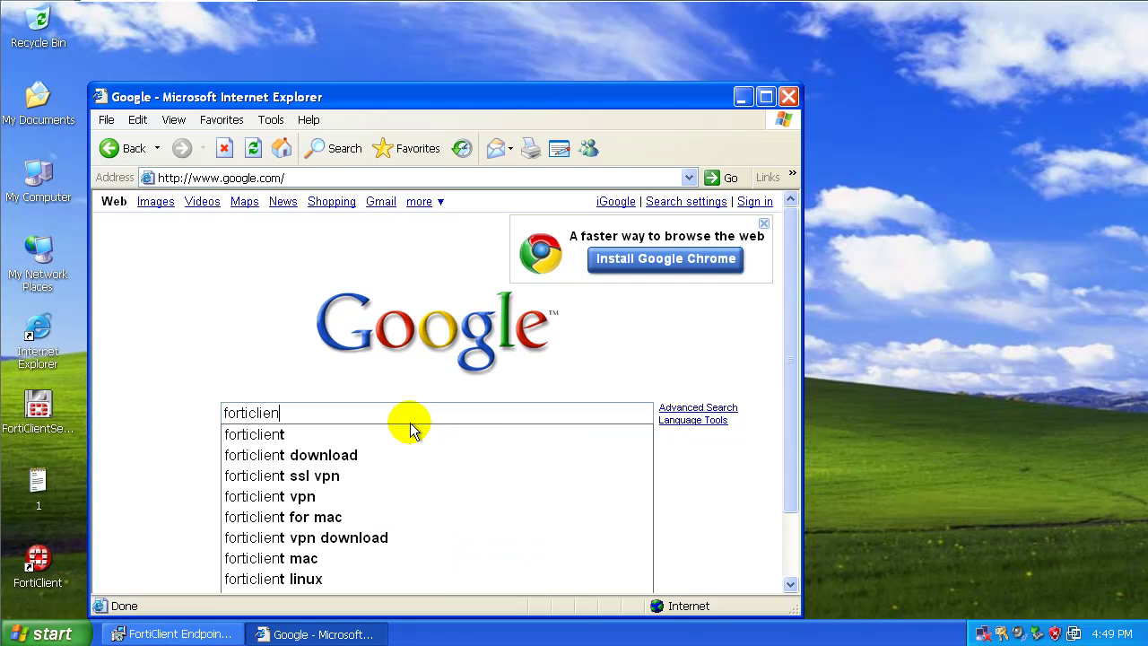
text(t)
click(372, 436)
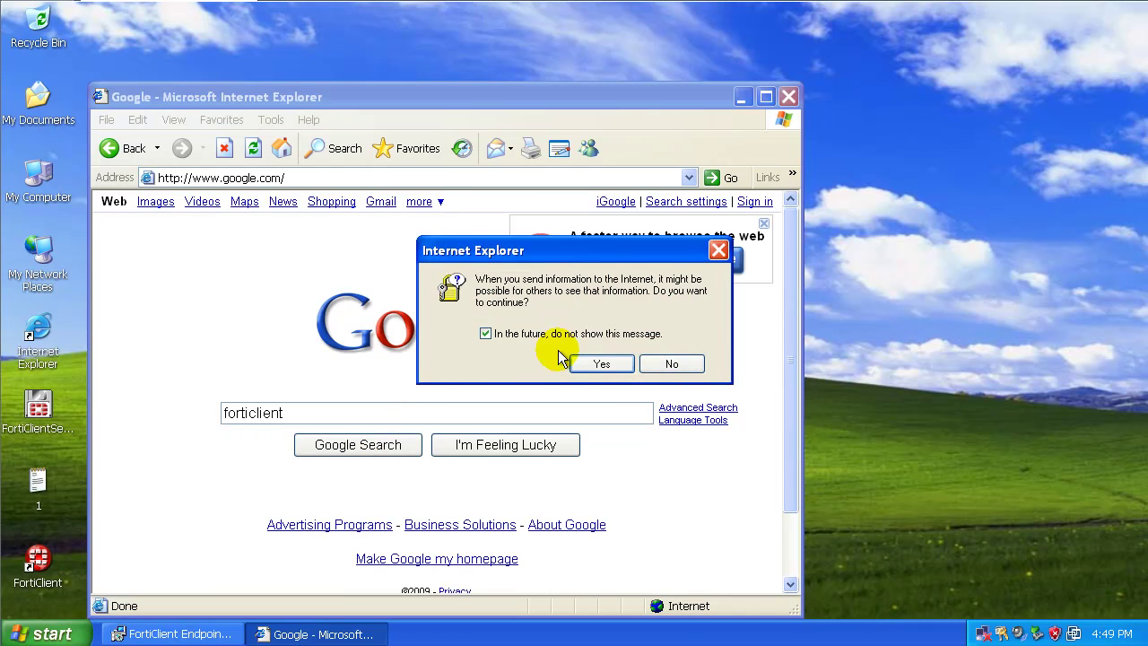
click(600, 363)
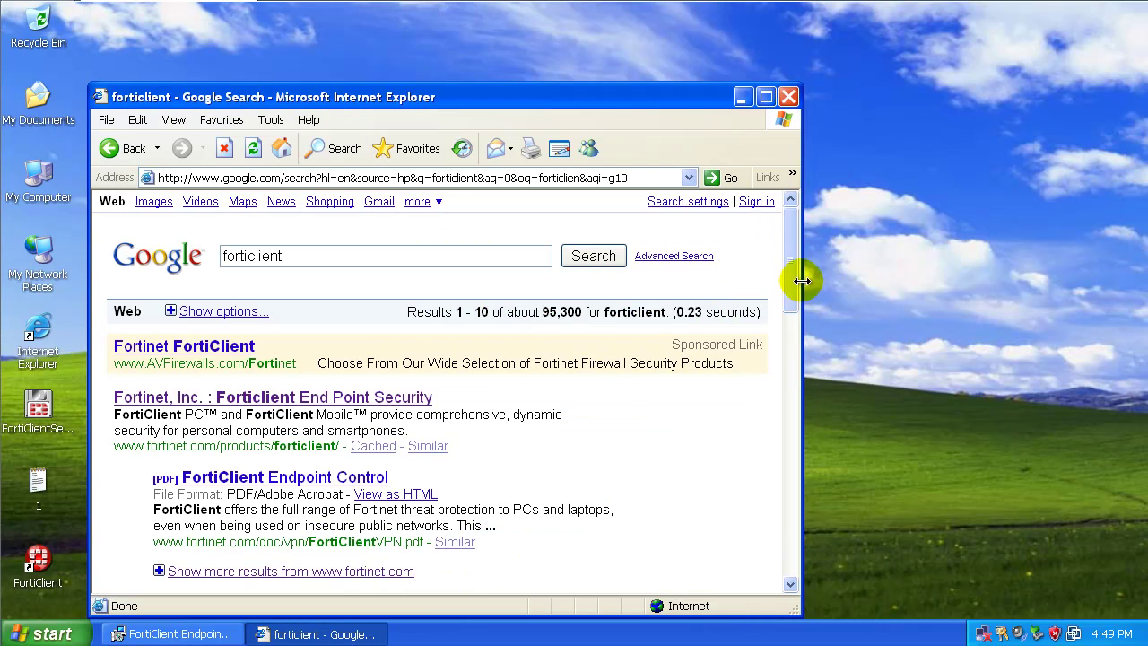
Step: Open the Forticlient End Point Security result in a wider browser window and highlight "security appliances" on Fortinet's About Us page
drag(801, 281, 1031, 278)
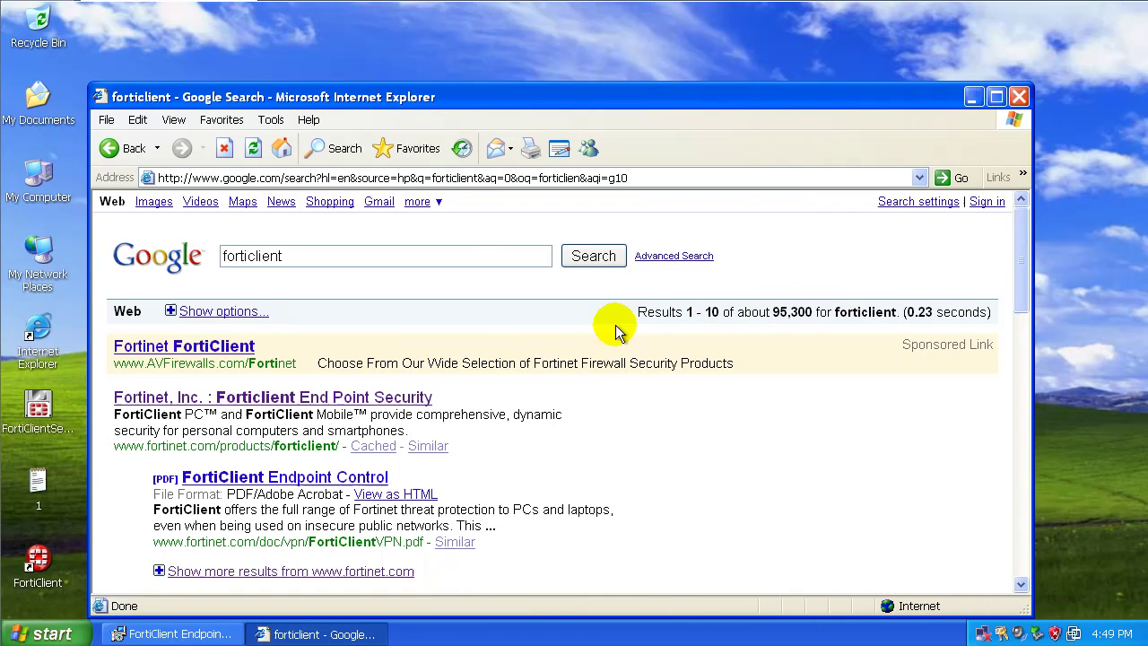
click(376, 405)
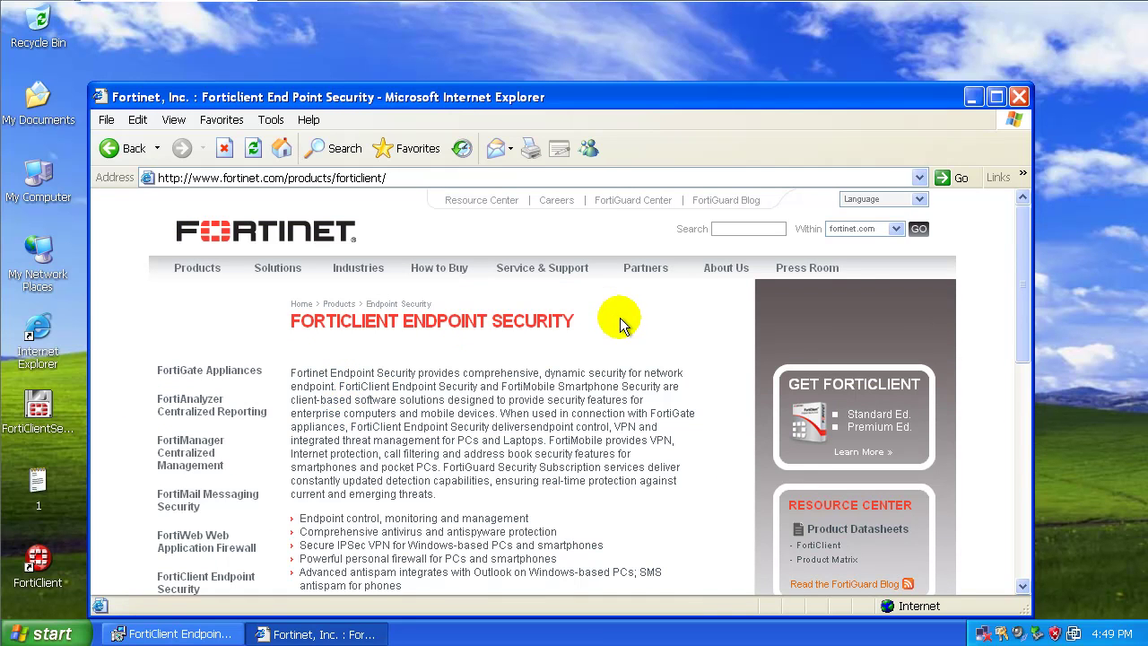
click(725, 267)
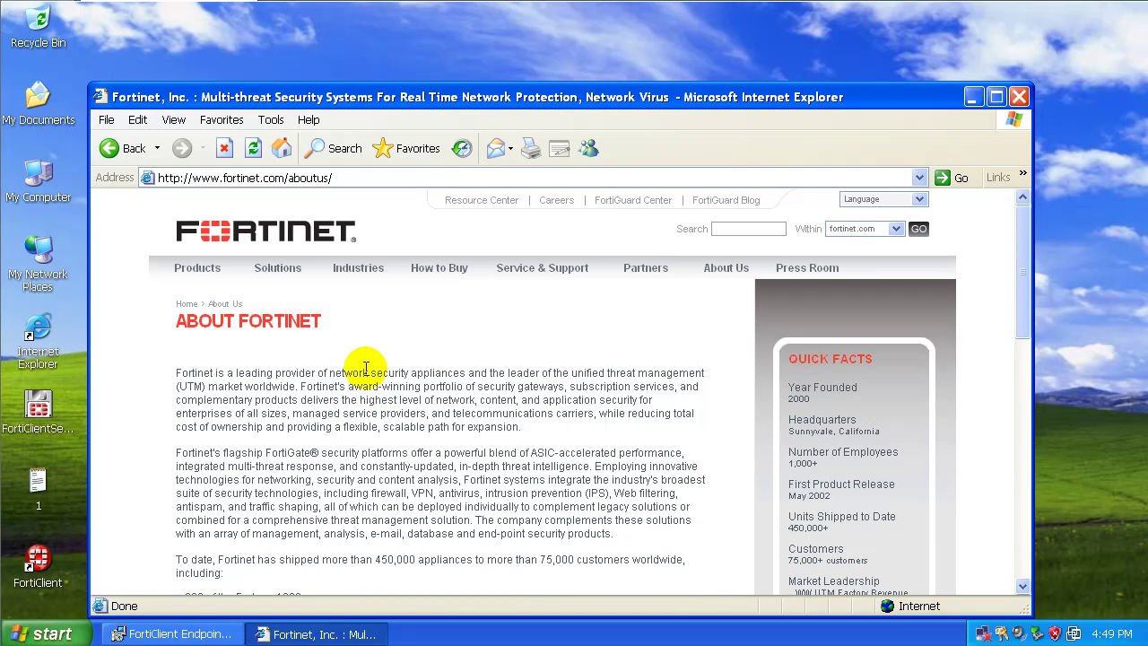
drag(370, 369, 466, 363)
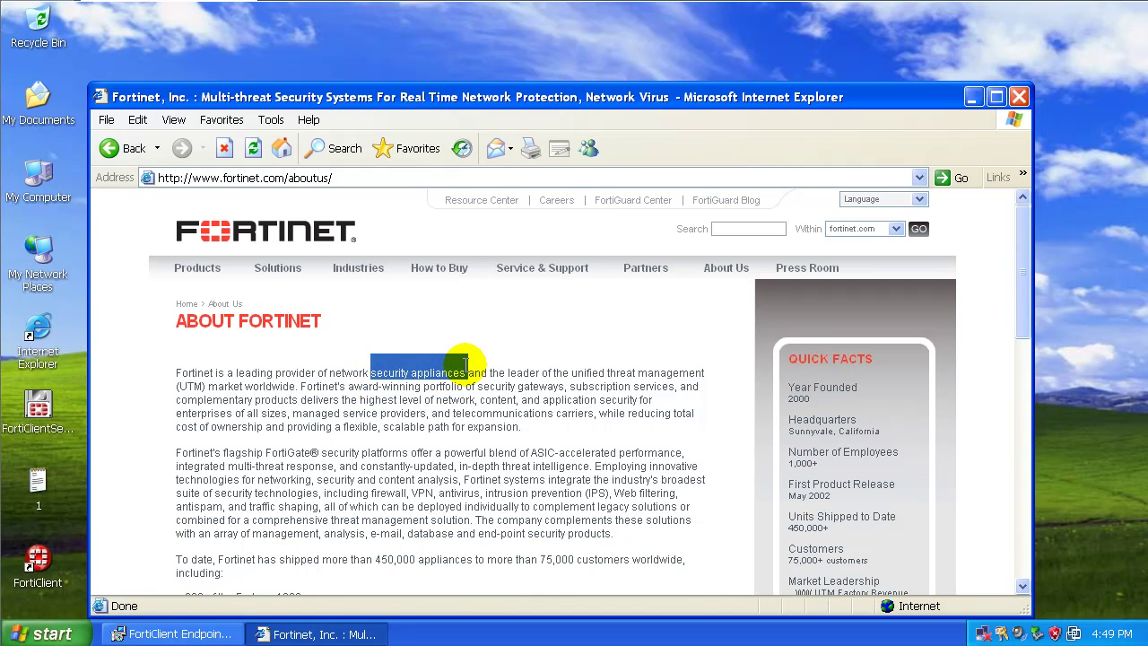
Step: Open the FortiGate-5000 Series page from the FortiGate Appliances products and view its description
mouse_move(174, 264)
mouse_move(222, 299)
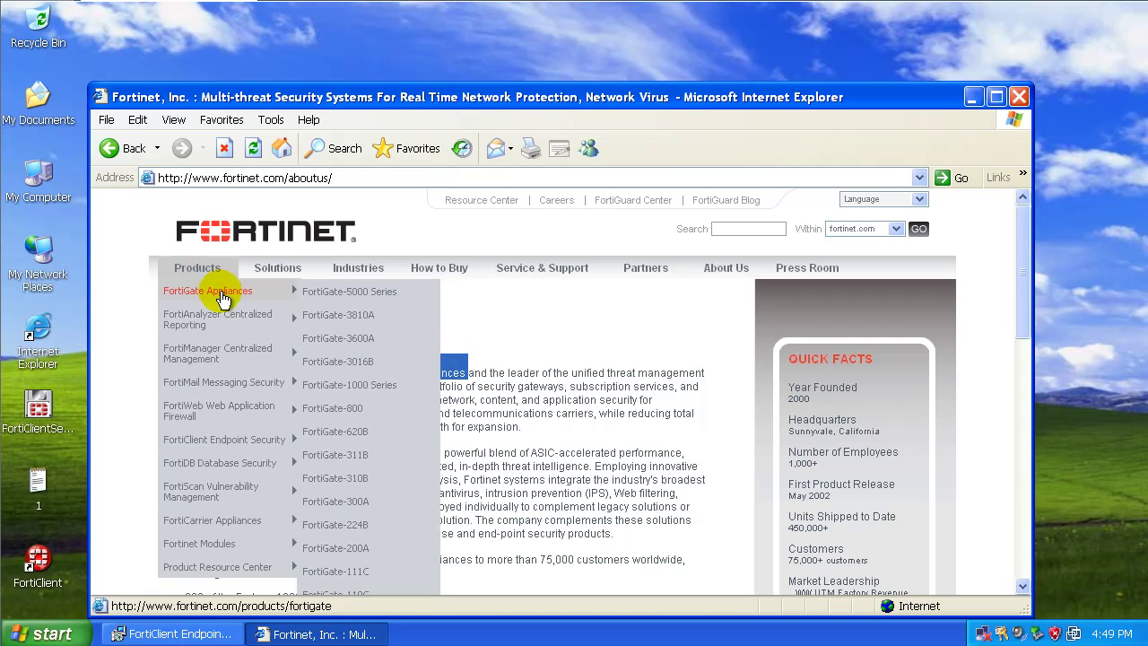
click(378, 301)
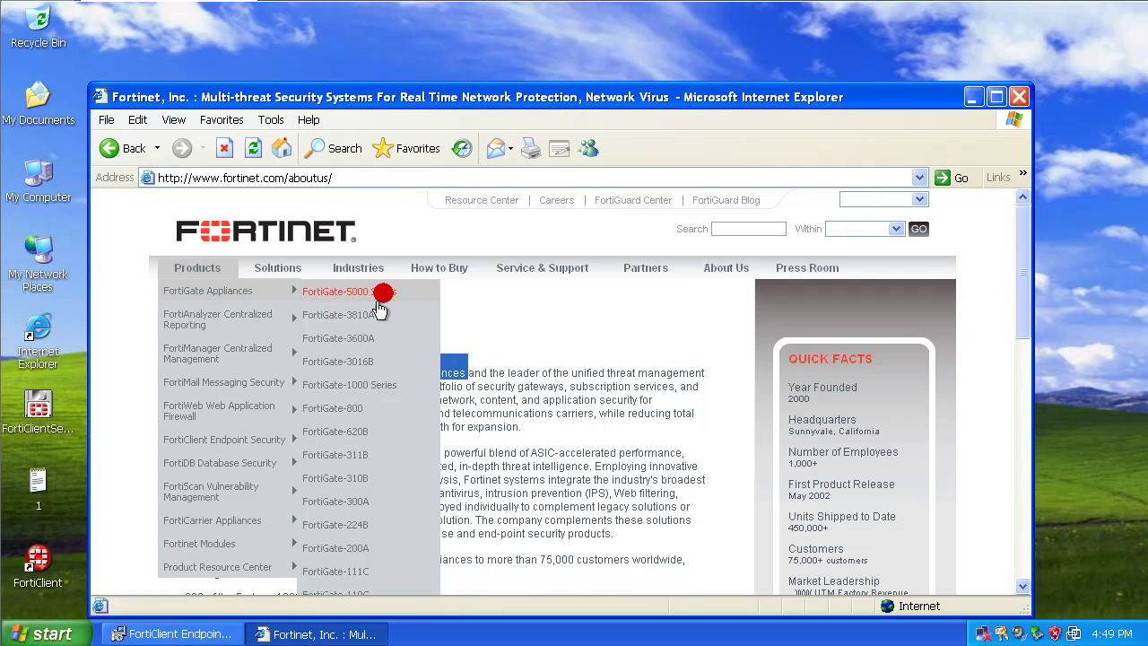
scroll(833, 360, down, 2)
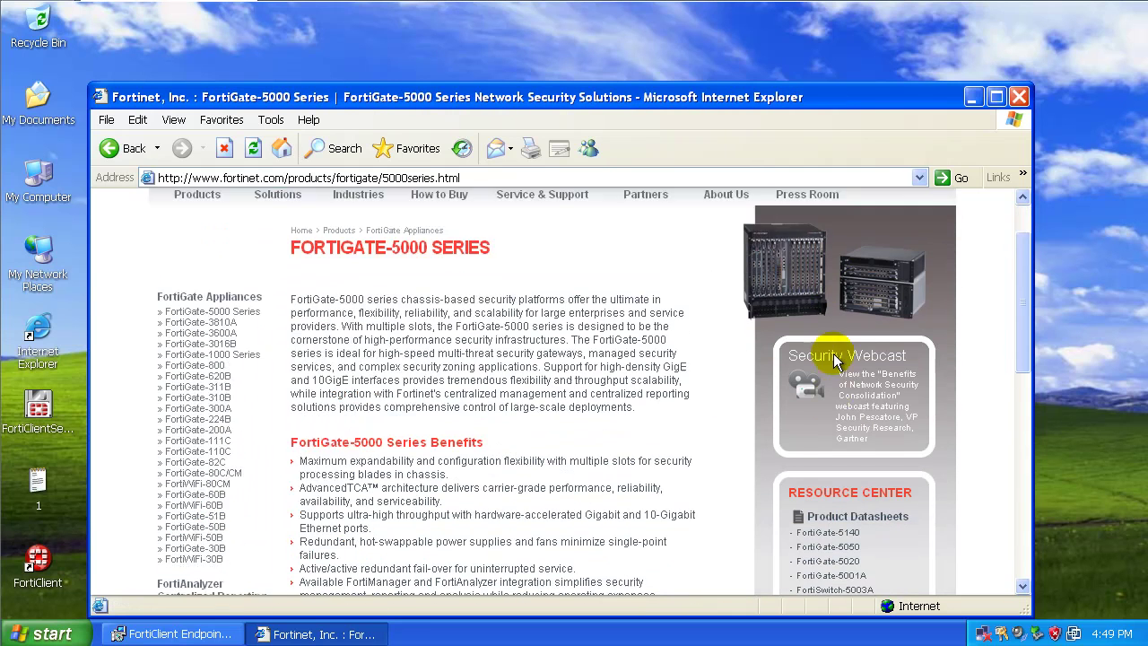
Step: Read the FortiGate-5000 Series benefits and features, and open the FortiClient Endpoint Security product page
scroll(538, 395, down, 5)
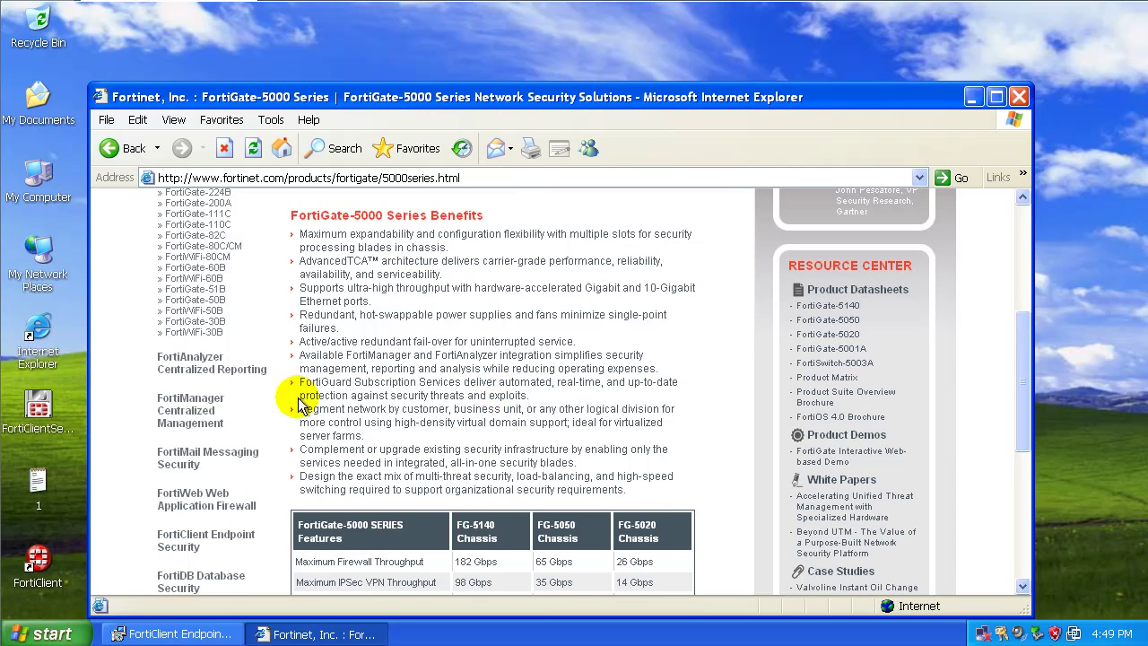
scroll(299, 390, down, 2)
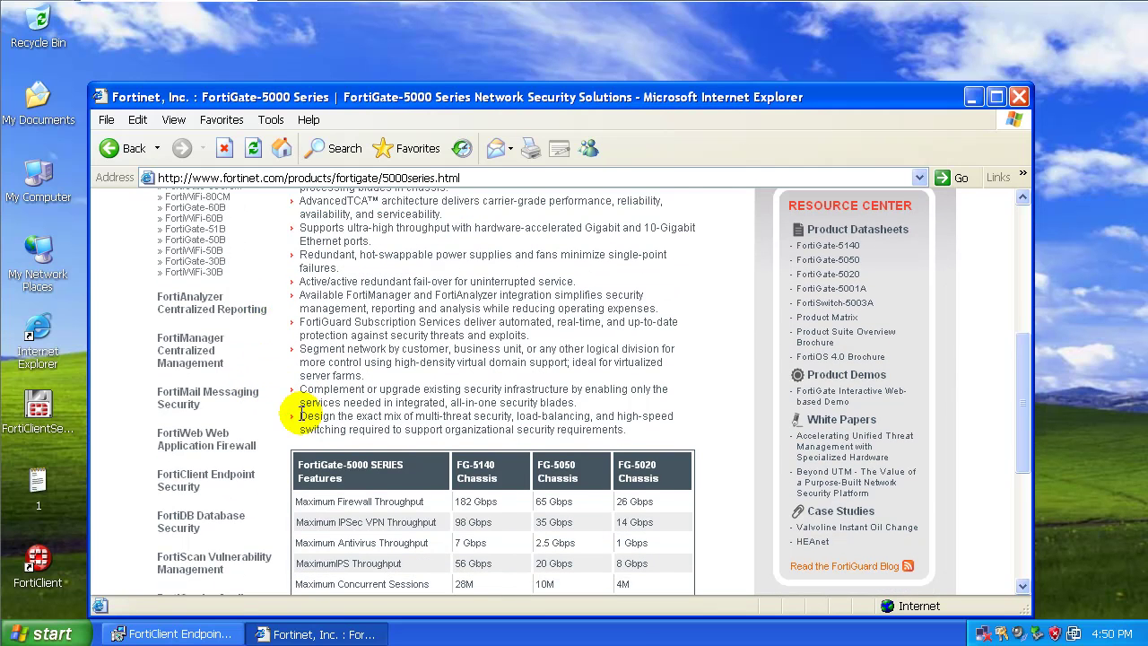
scroll(299, 416, down, 2)
click(240, 413)
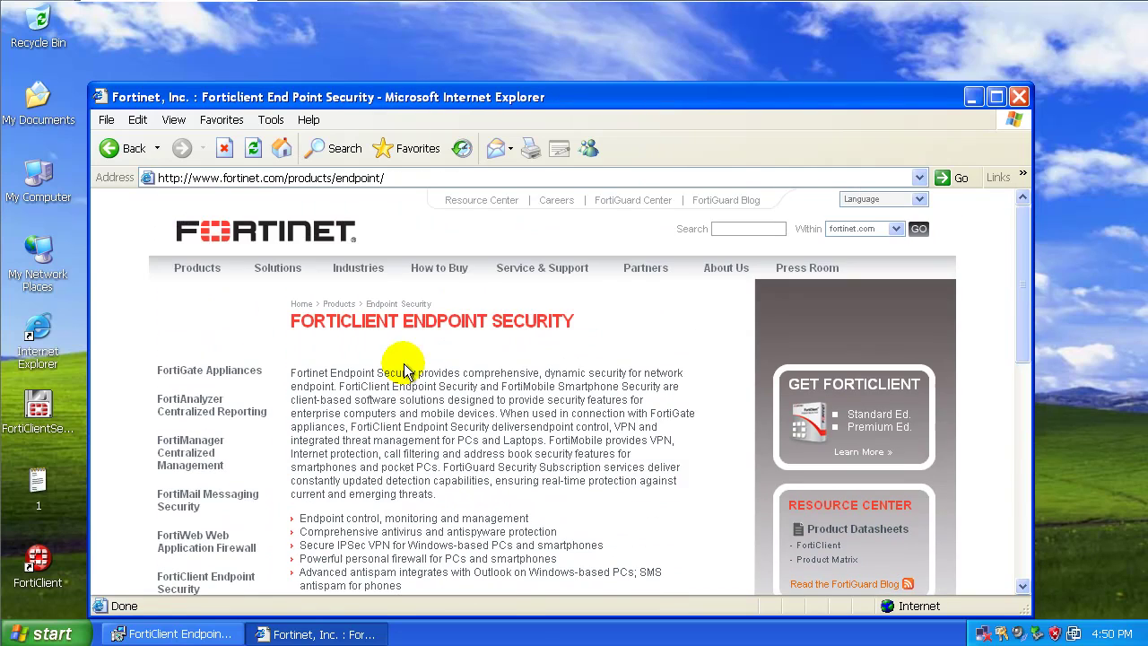
Step: Read through the FortiClient Endpoint Security page, including FortiClient Benefits and FortiMobile, and close the browser
click(287, 635)
scroll(408, 567, down, 4)
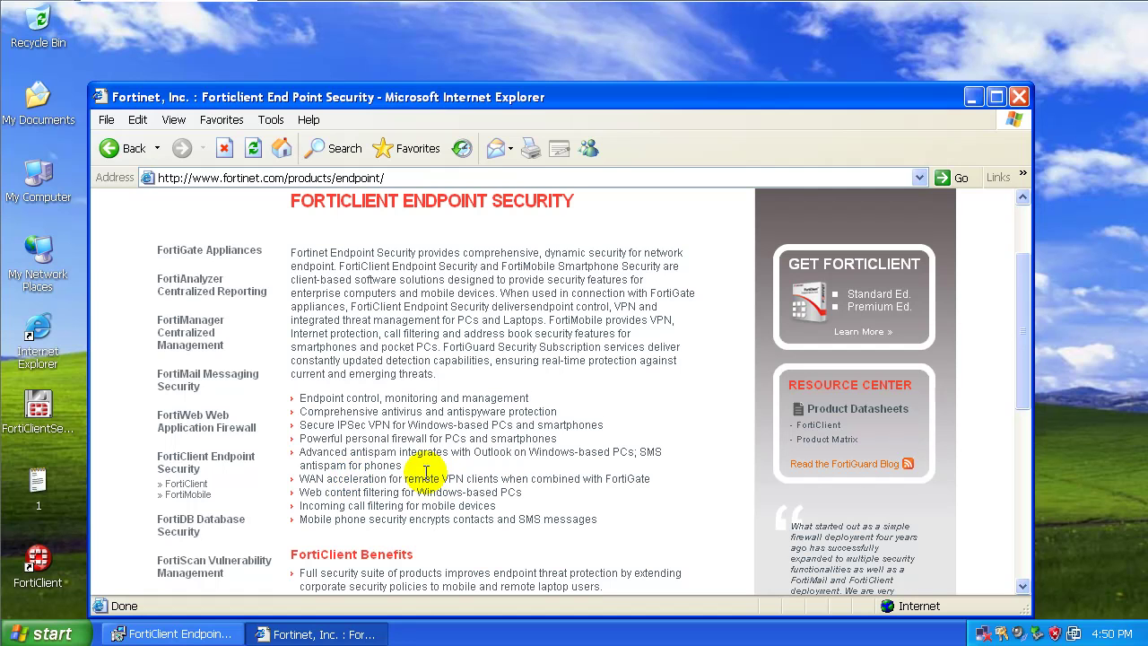
scroll(458, 502, down, 1)
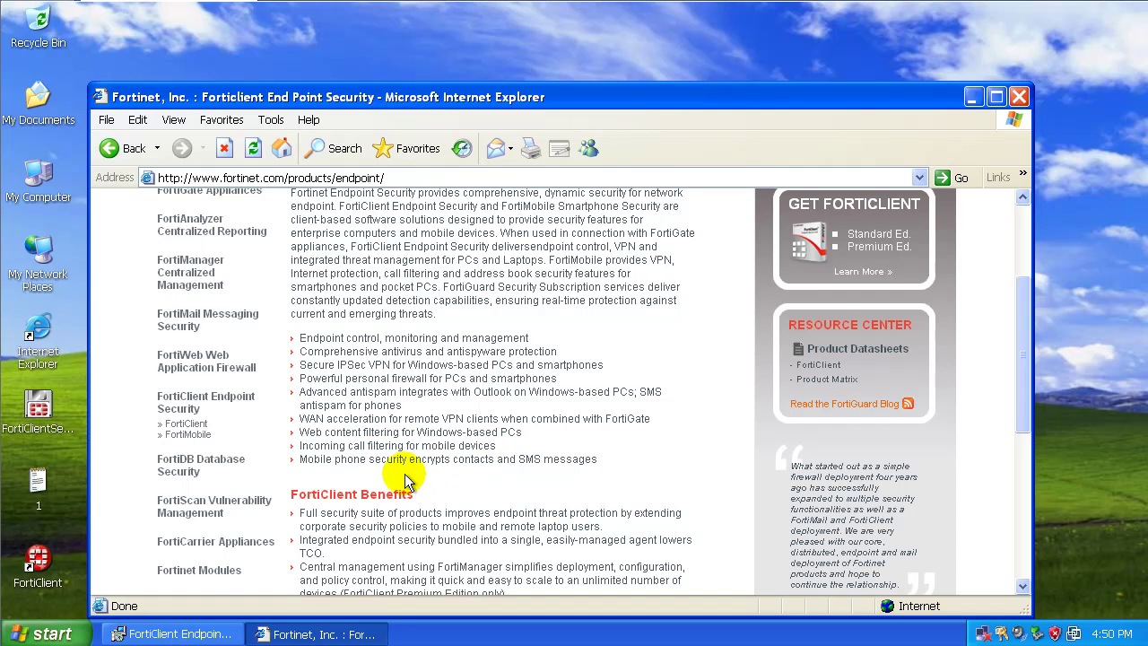
scroll(440, 474, down, 1)
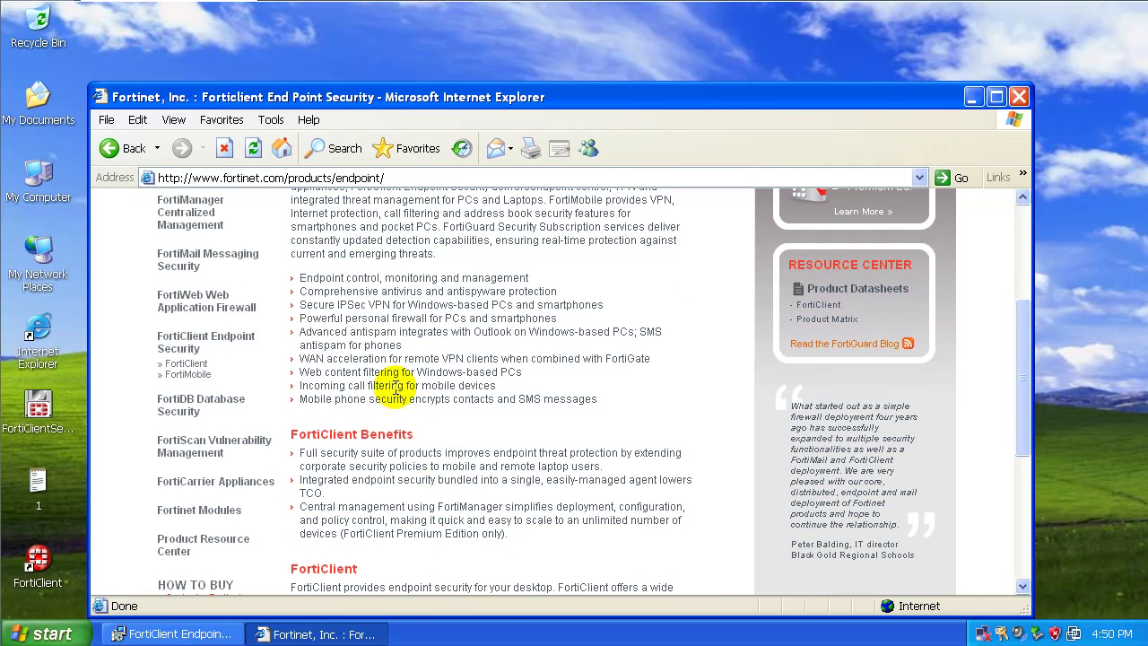
scroll(429, 432, down, 1)
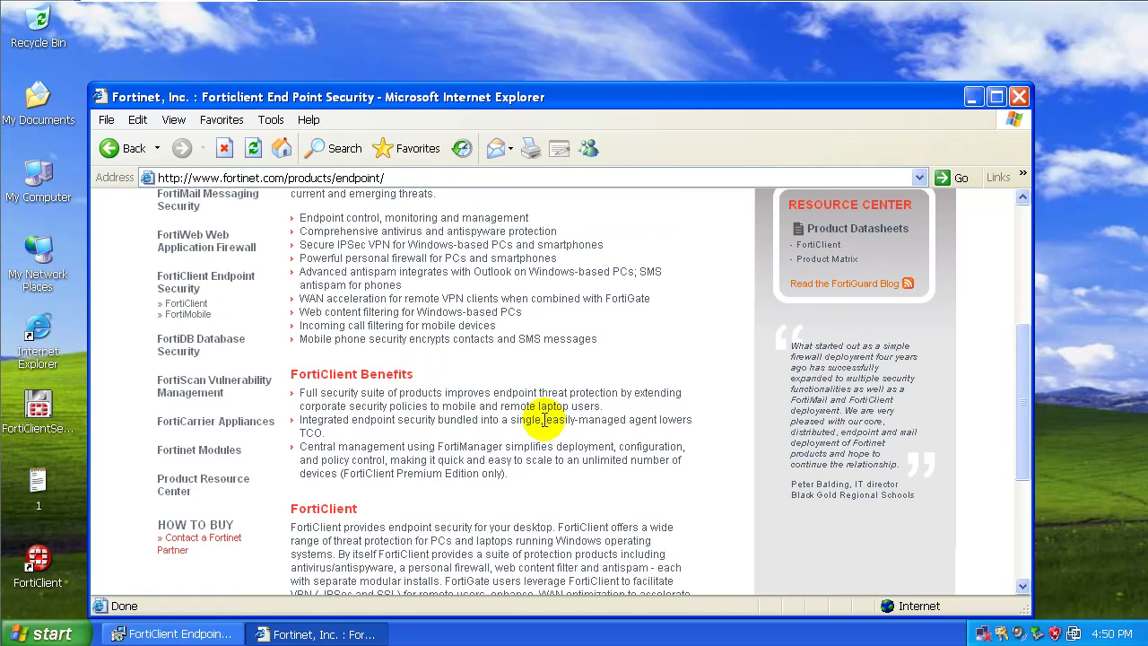
scroll(558, 459, down, 2)
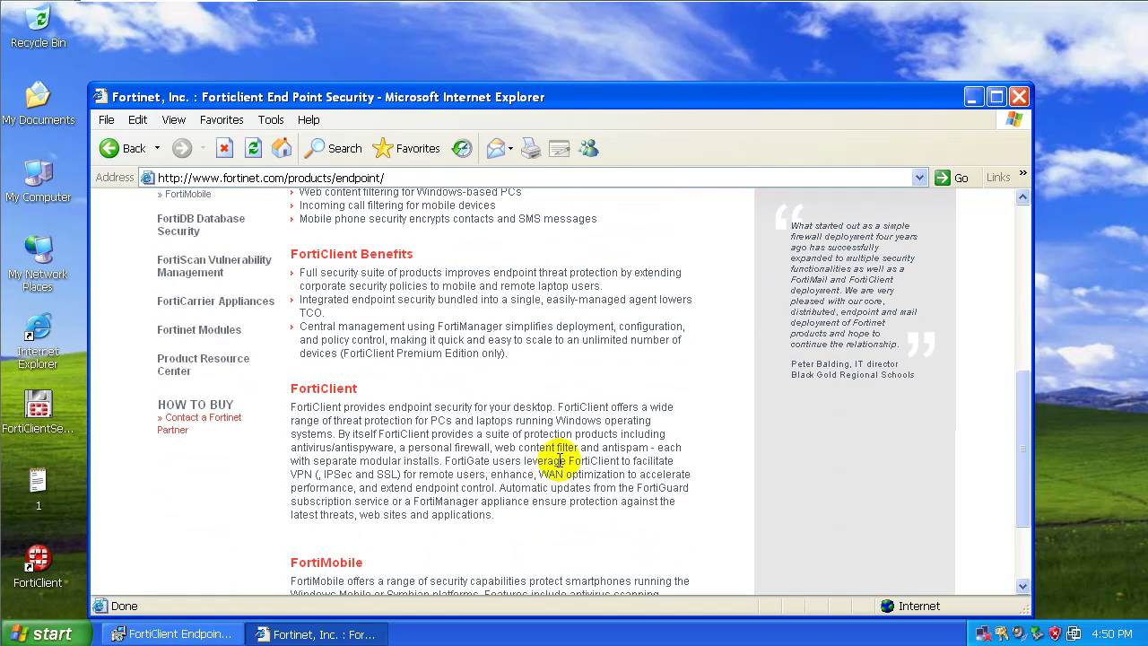
scroll(437, 493, down, 2)
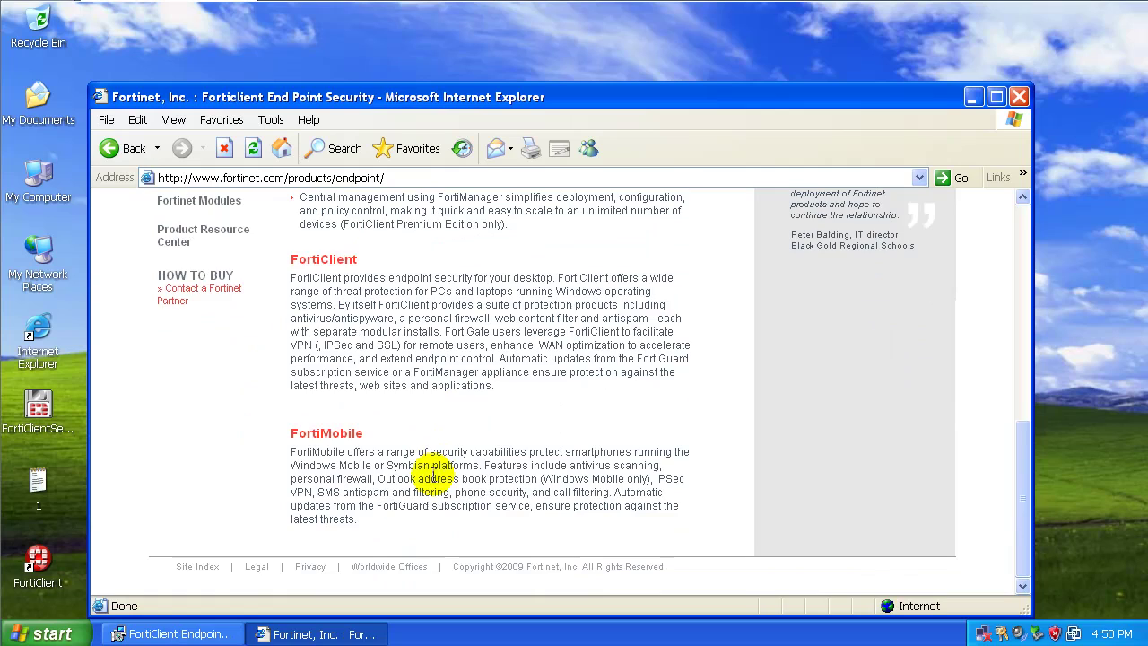
scroll(432, 529, up, 9)
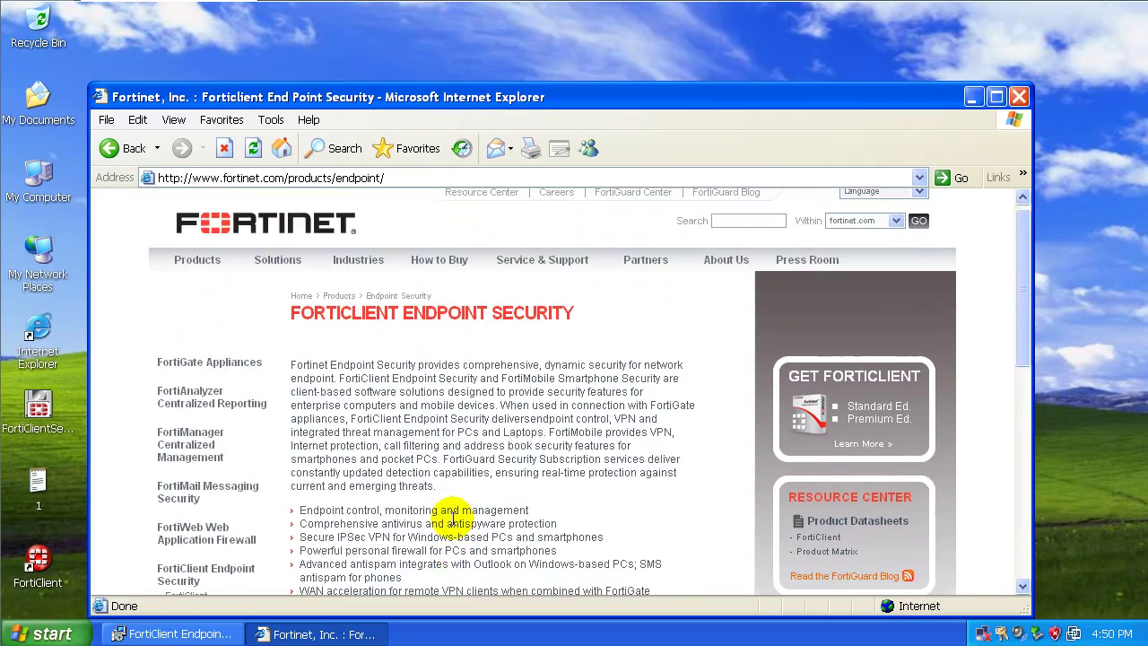
scroll(206, 430, down, 3)
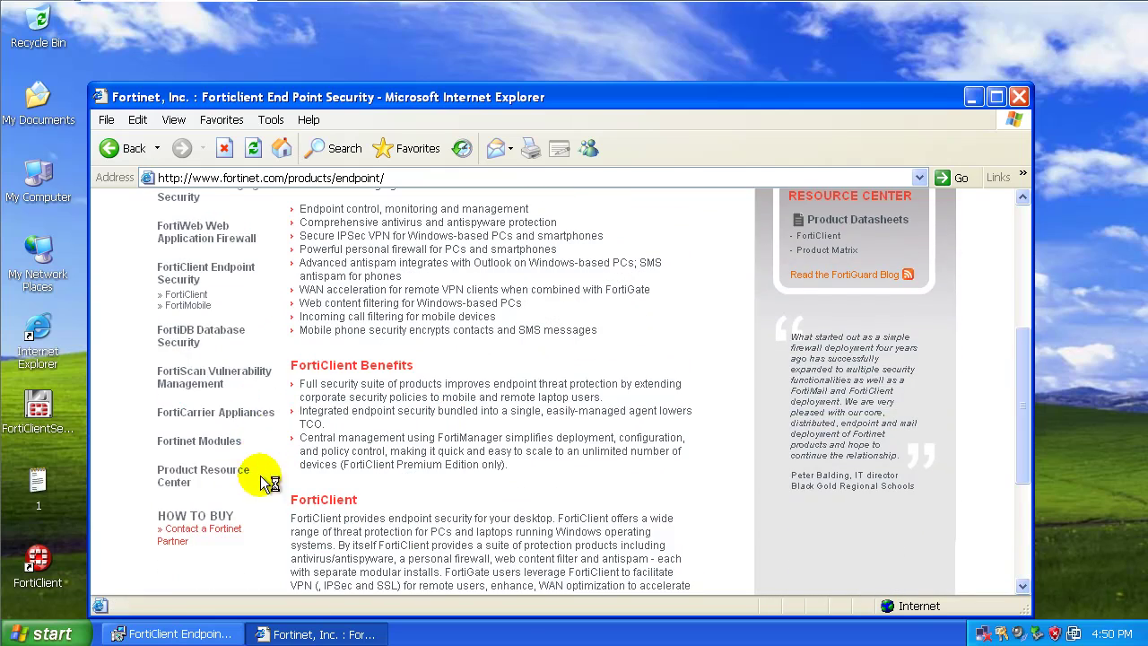
right_click(325, 634)
click(371, 619)
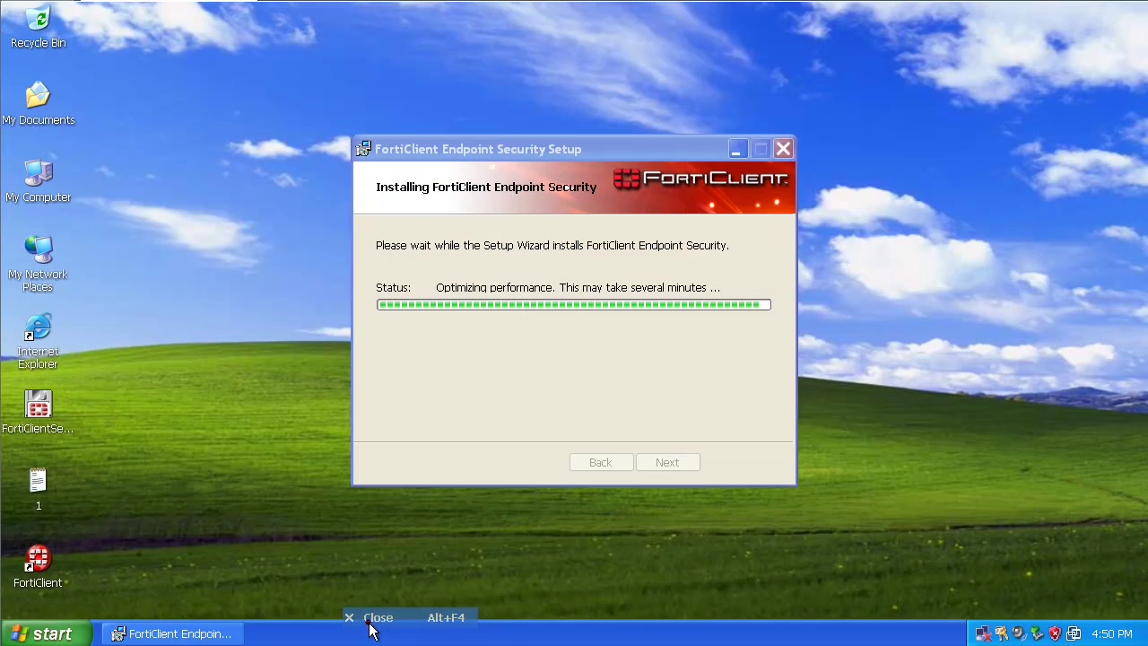
Step: Mark the newly found network 172.16.1.33/255.255.0.0 as trusted and finish the FortiClient setup wizard, dismissing the security alert
click(468, 370)
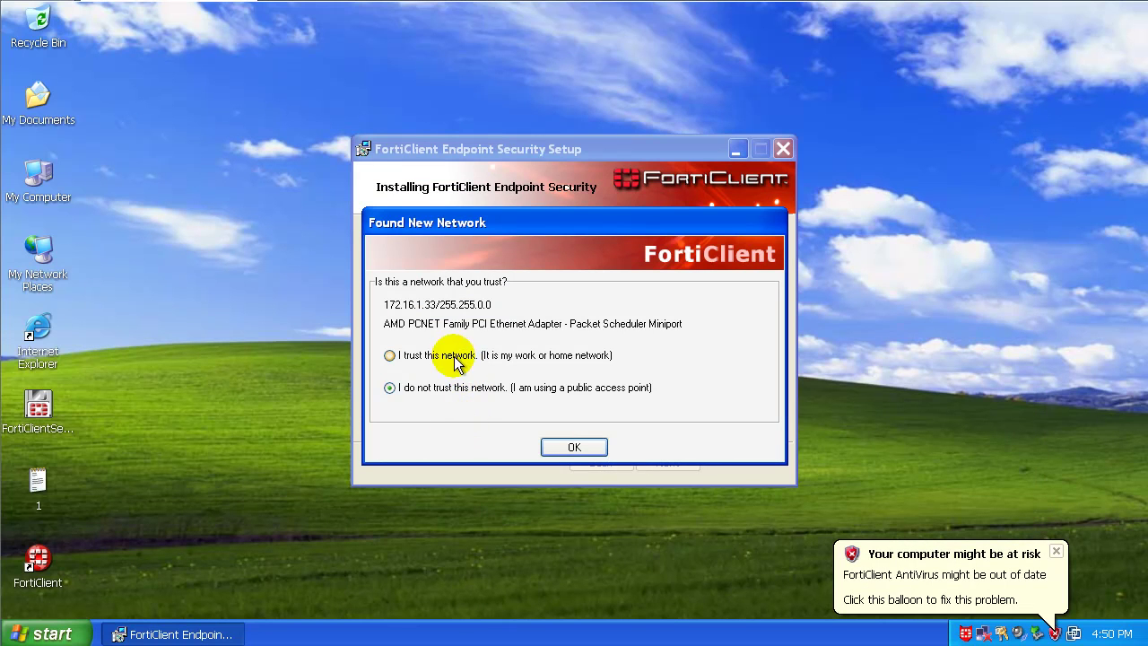
click(458, 359)
click(581, 446)
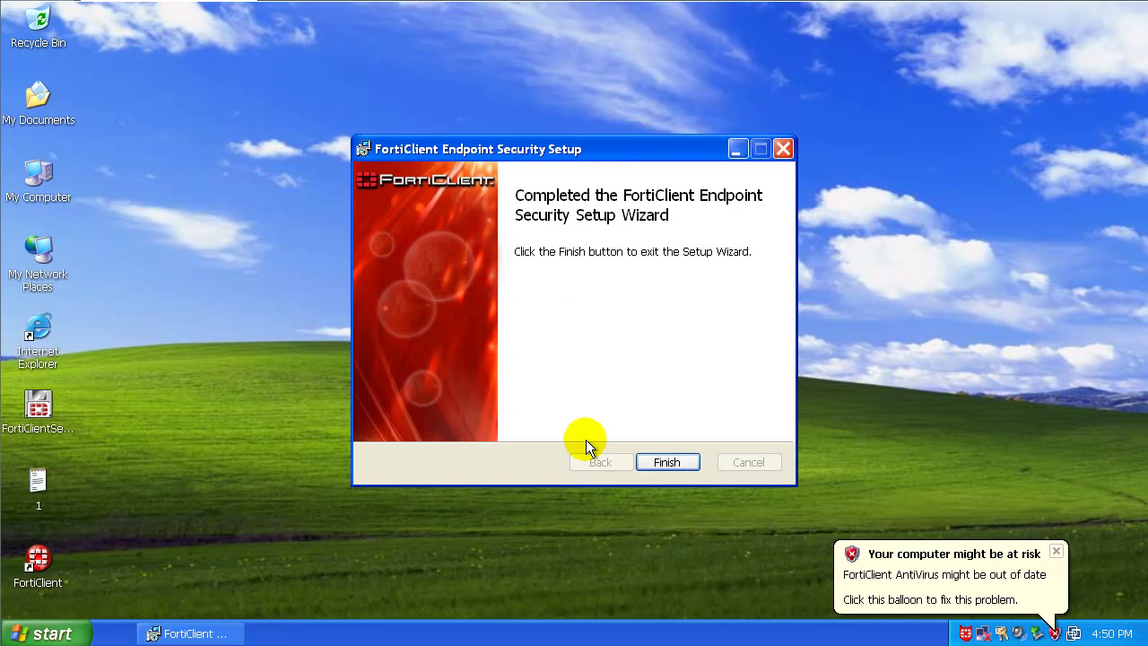
click(676, 462)
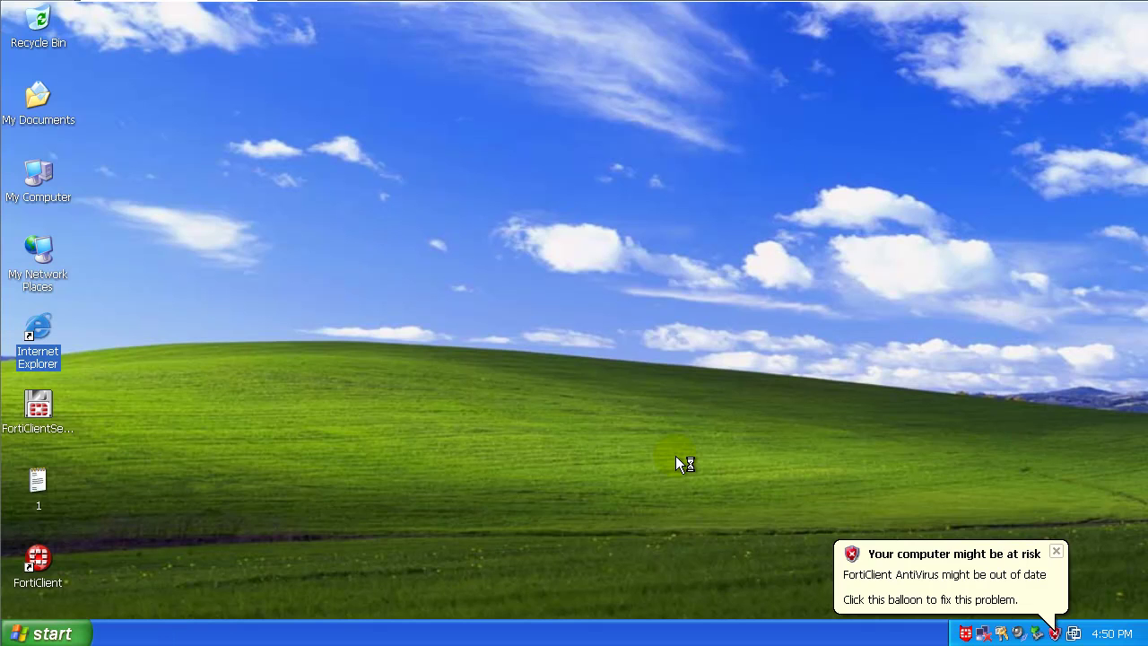
click(1058, 550)
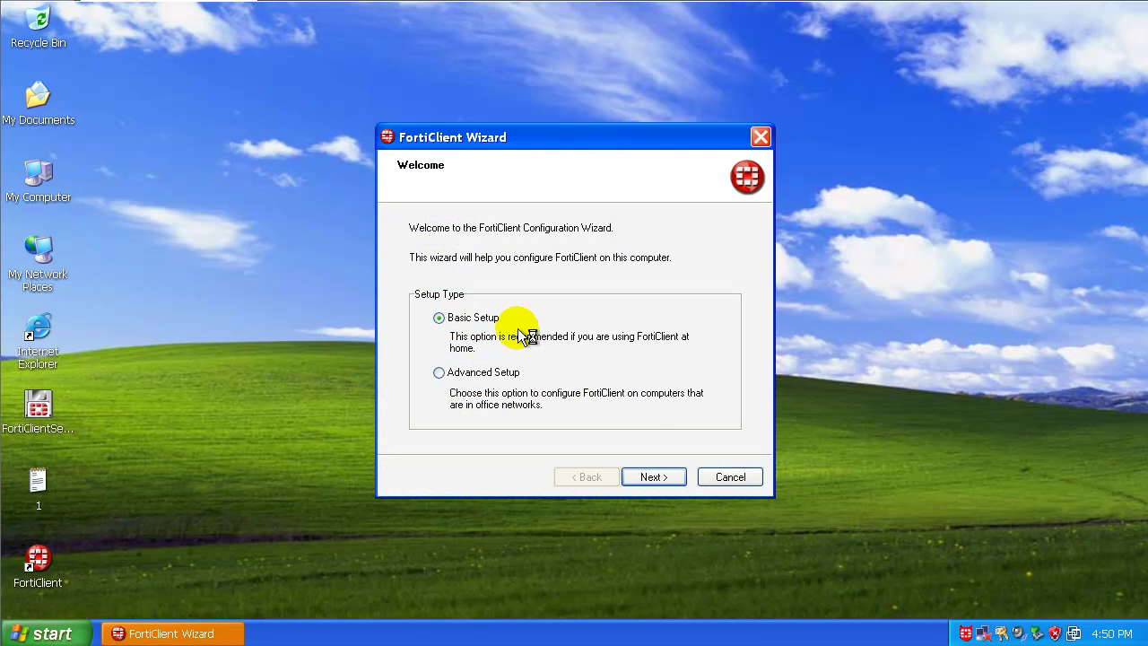
Step: Choose Advanced Setup in the FortiClient Configuration Wizard and accept the default firewall and proxy server settings
click(501, 373)
click(667, 477)
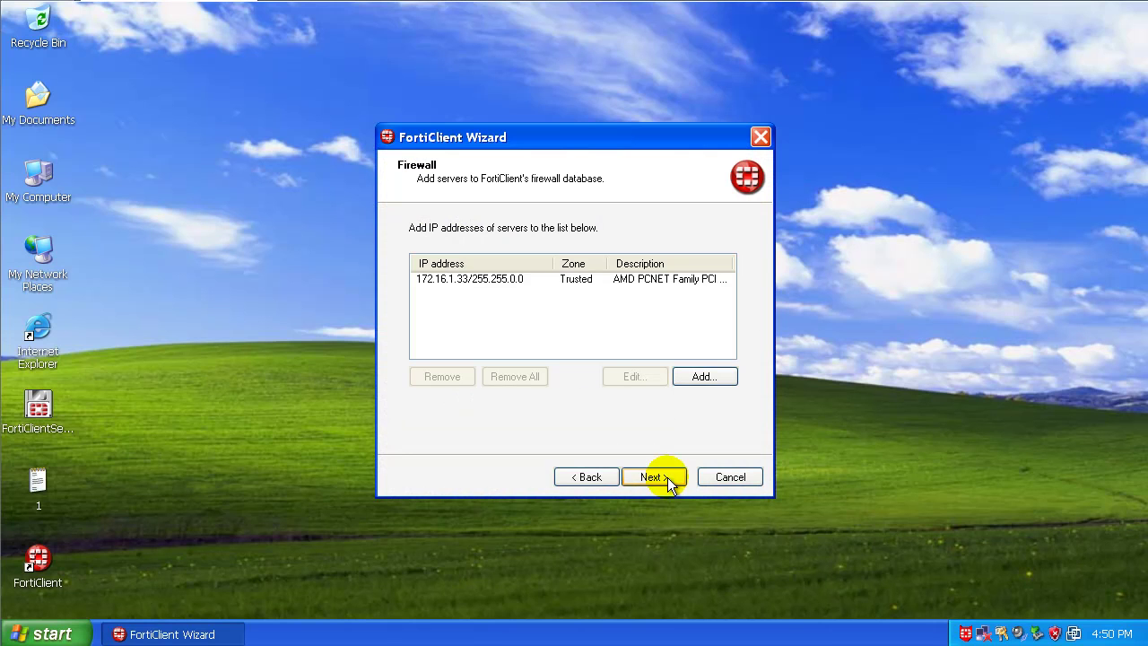
click(659, 479)
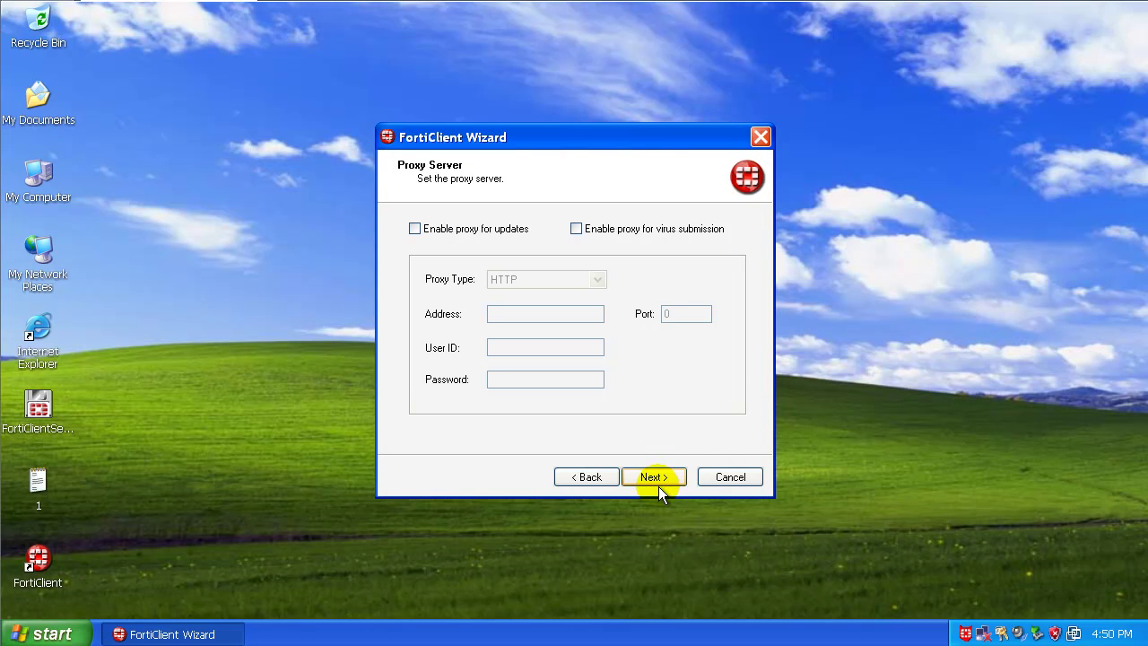
click(653, 480)
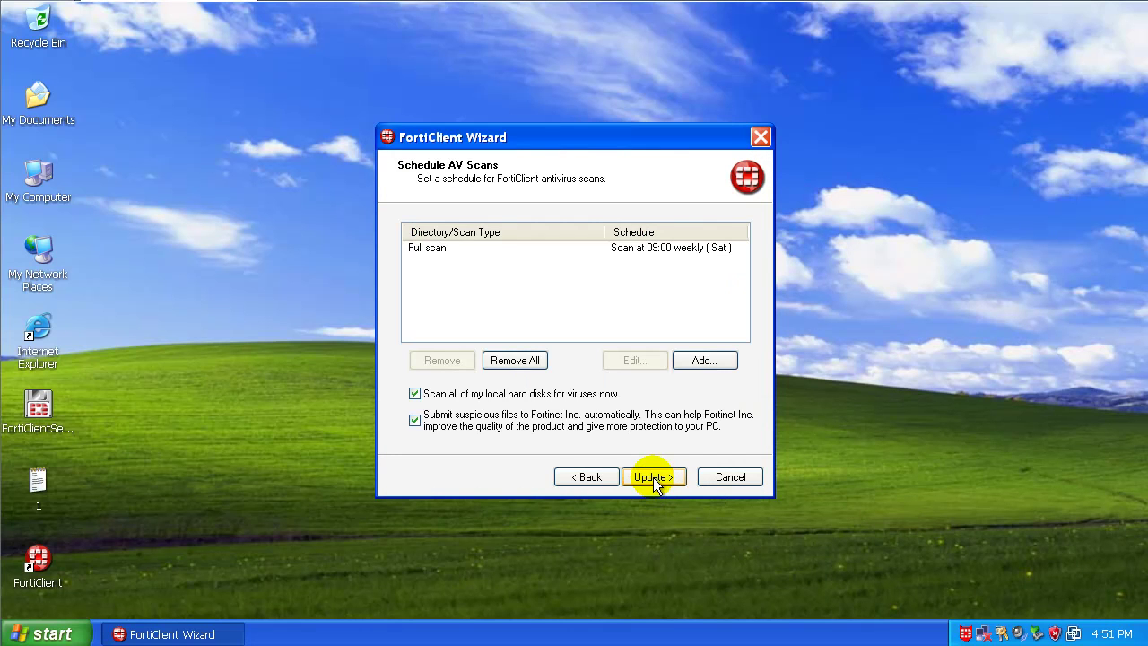
Step: Remove the weekly full scan from the antivirus schedule and turn off the immediate virus scan of all local hard disks
click(424, 252)
click(446, 362)
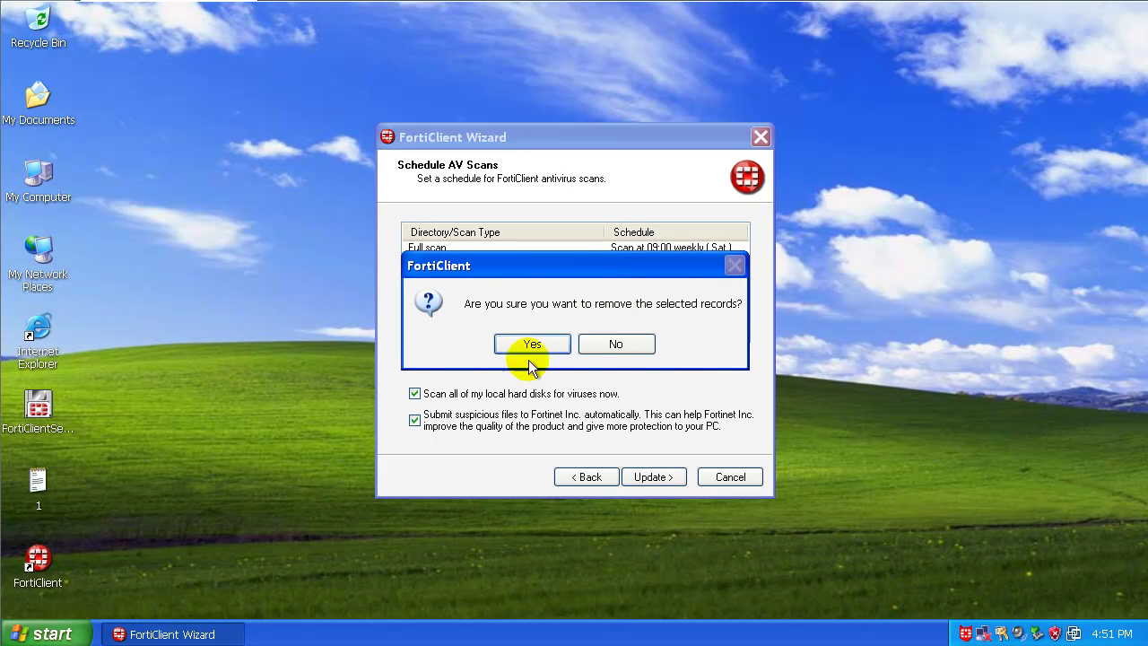
click(531, 345)
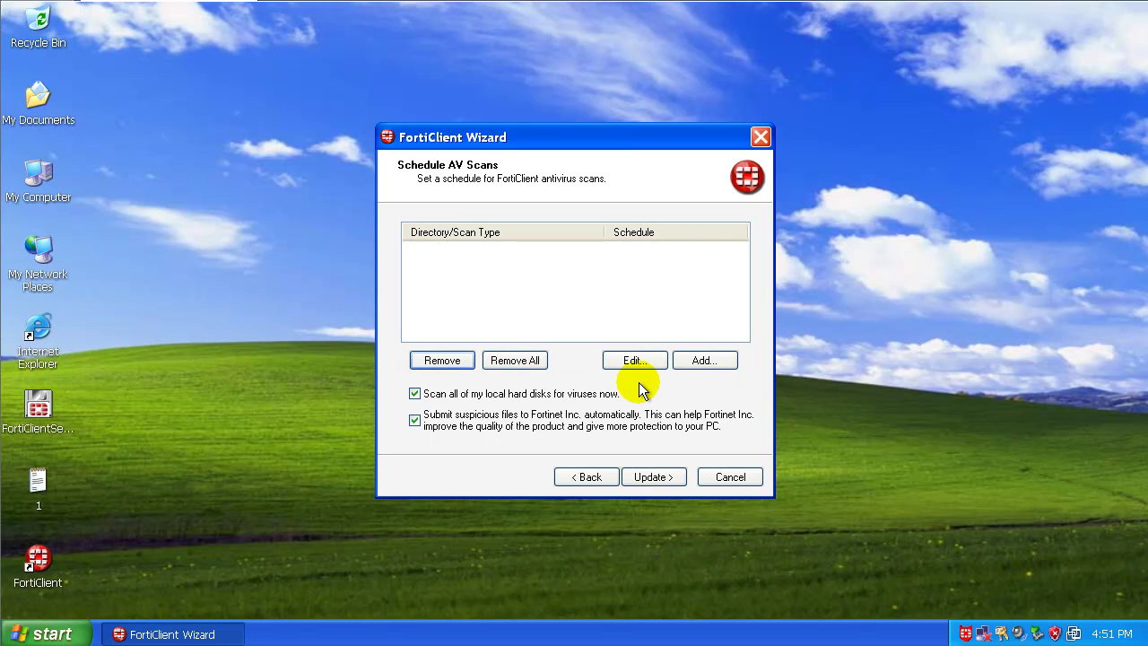
click(541, 399)
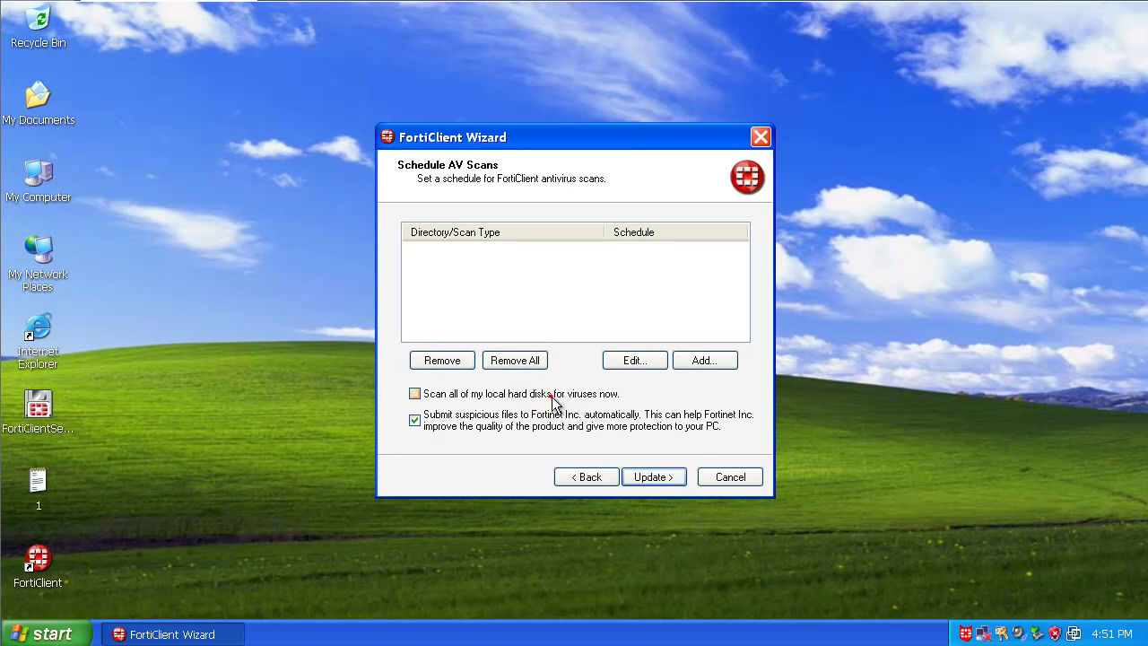
Step: Run the FortiClient update, review the list of updated components, and close the configuration wizard
click(652, 477)
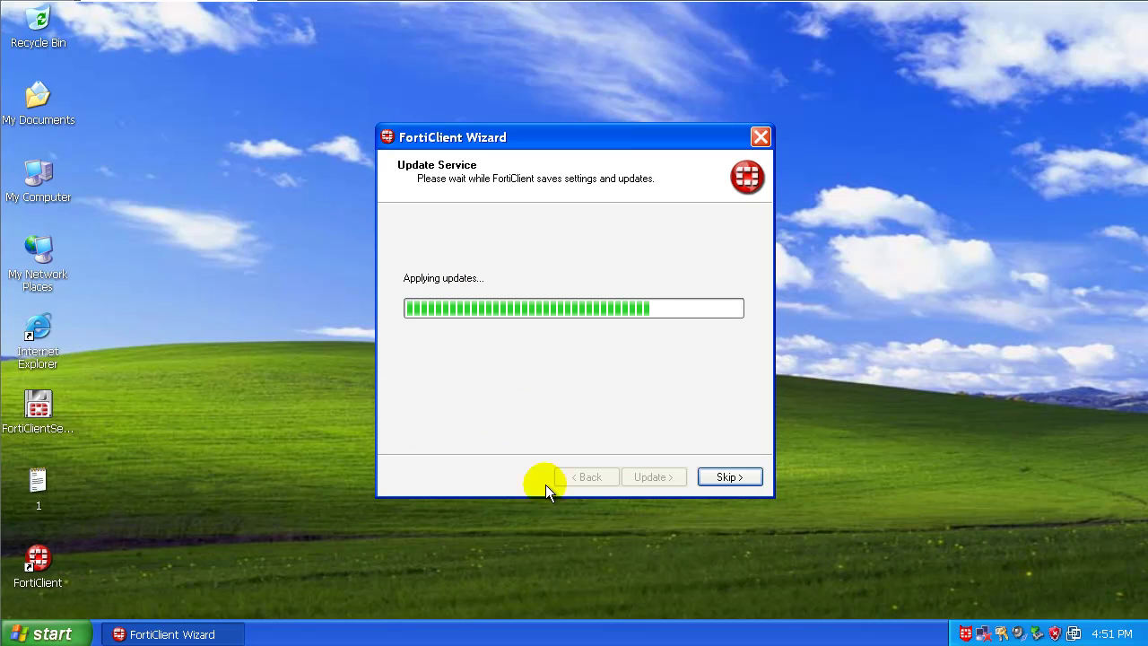
mouse_move(967, 636)
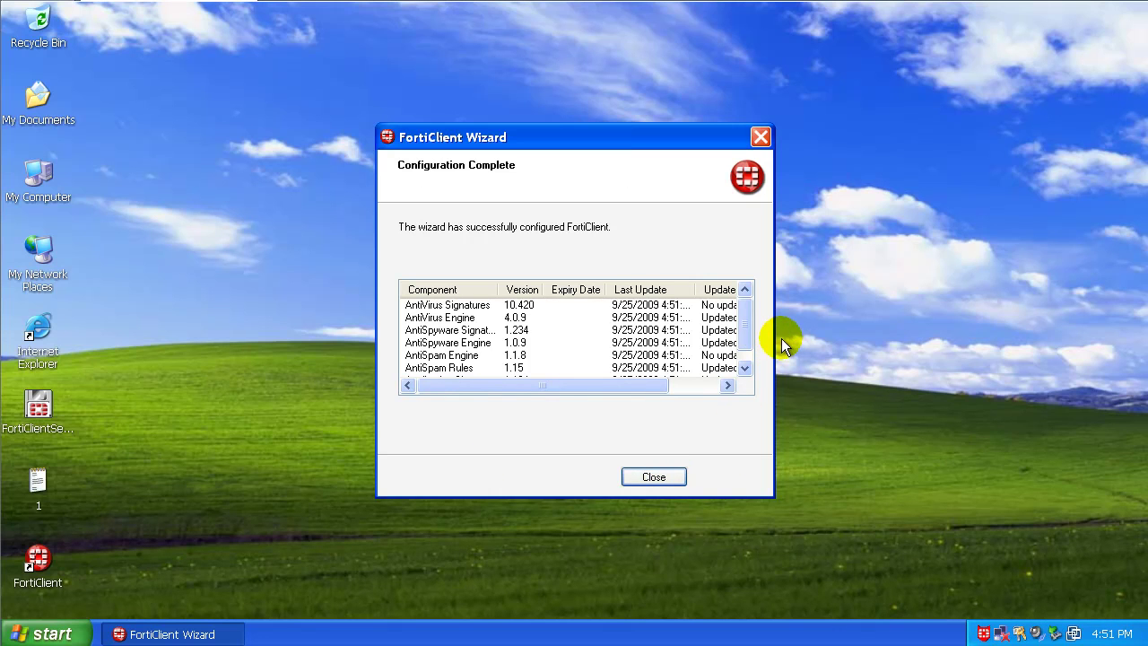
drag(743, 339, 752, 370)
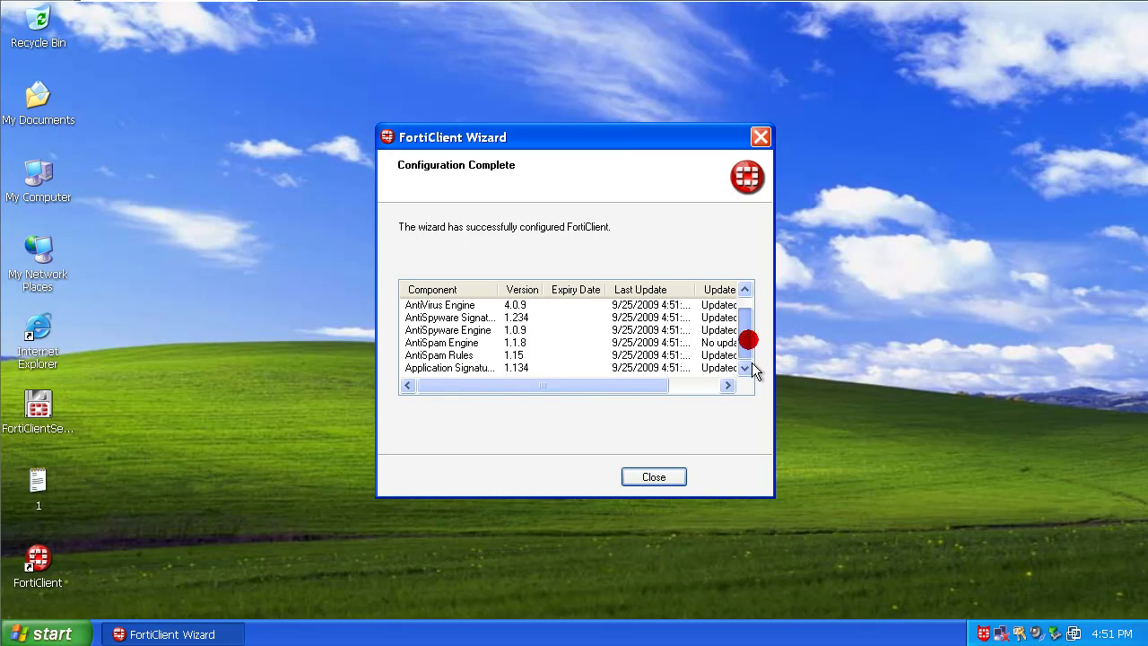
click(669, 477)
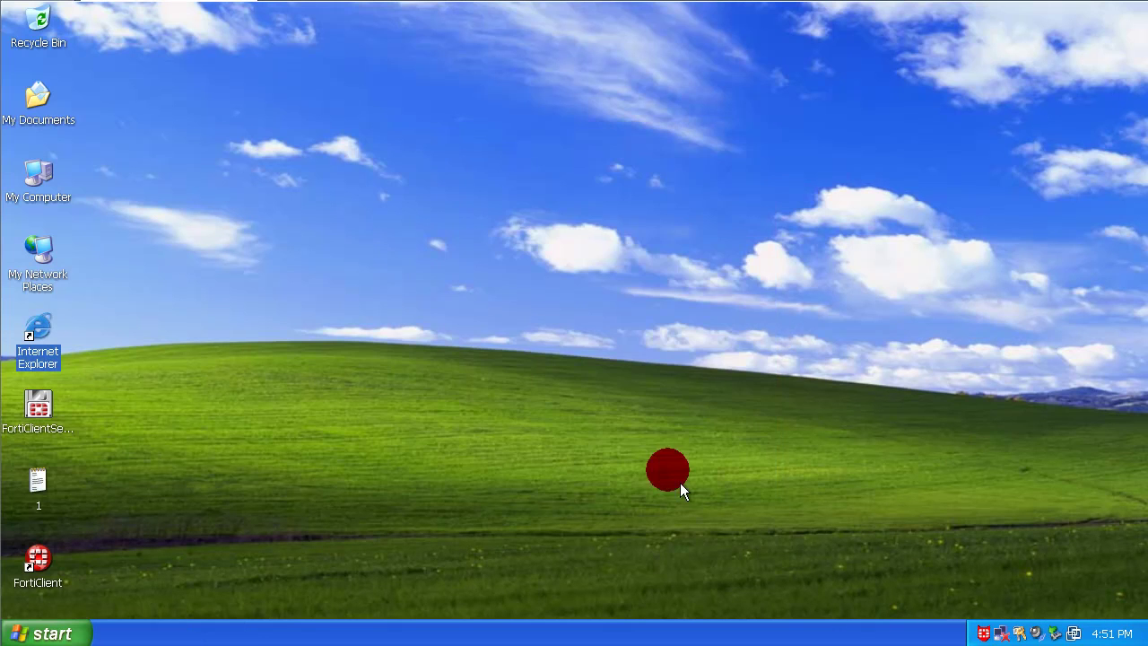
Step: Open the FortiClient console from the notification area and enable startup list monitoring in its General status settings
double_click(983, 634)
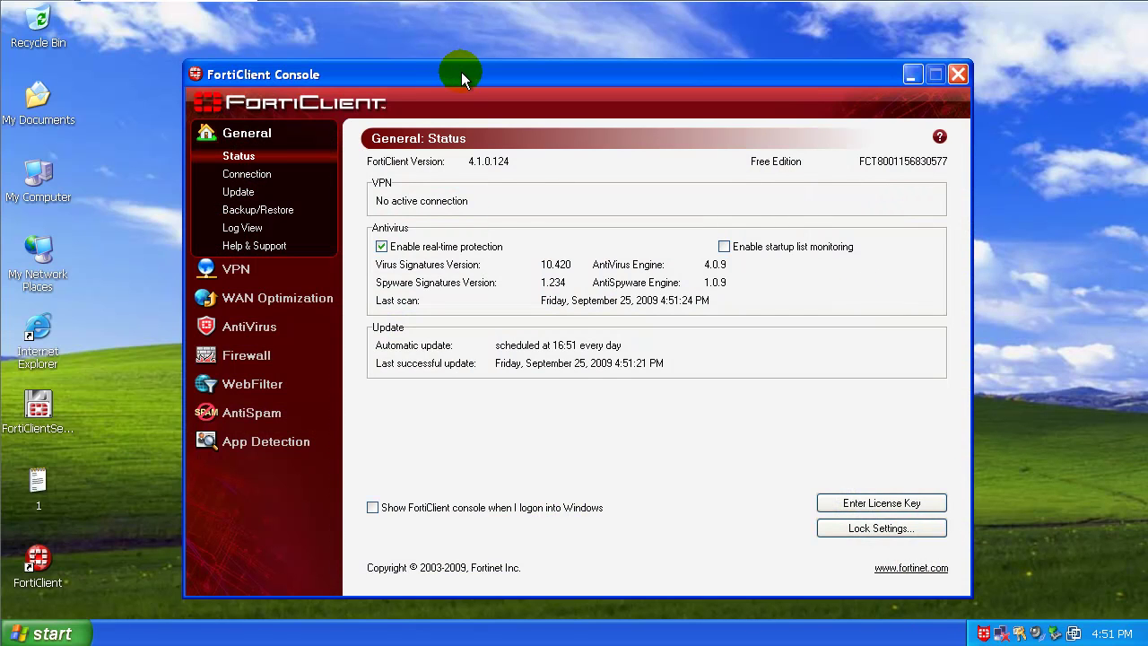
drag(461, 75, 393, 60)
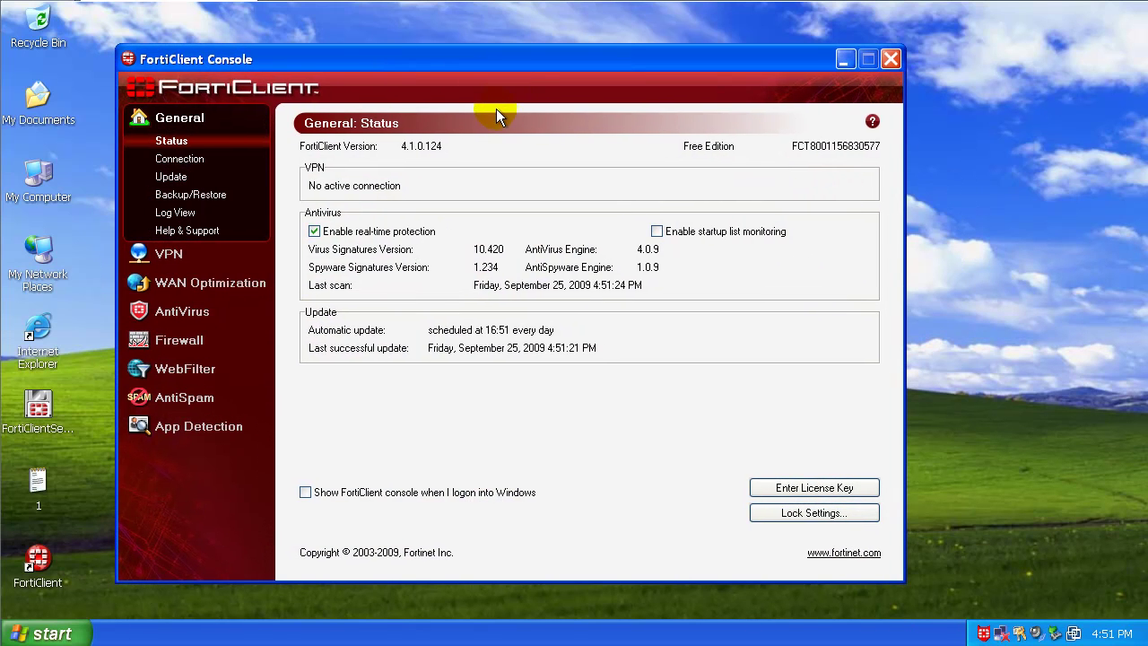
click(656, 232)
Step: View the General proxy connection settings and run an immediate update of the FortiClient components
click(182, 158)
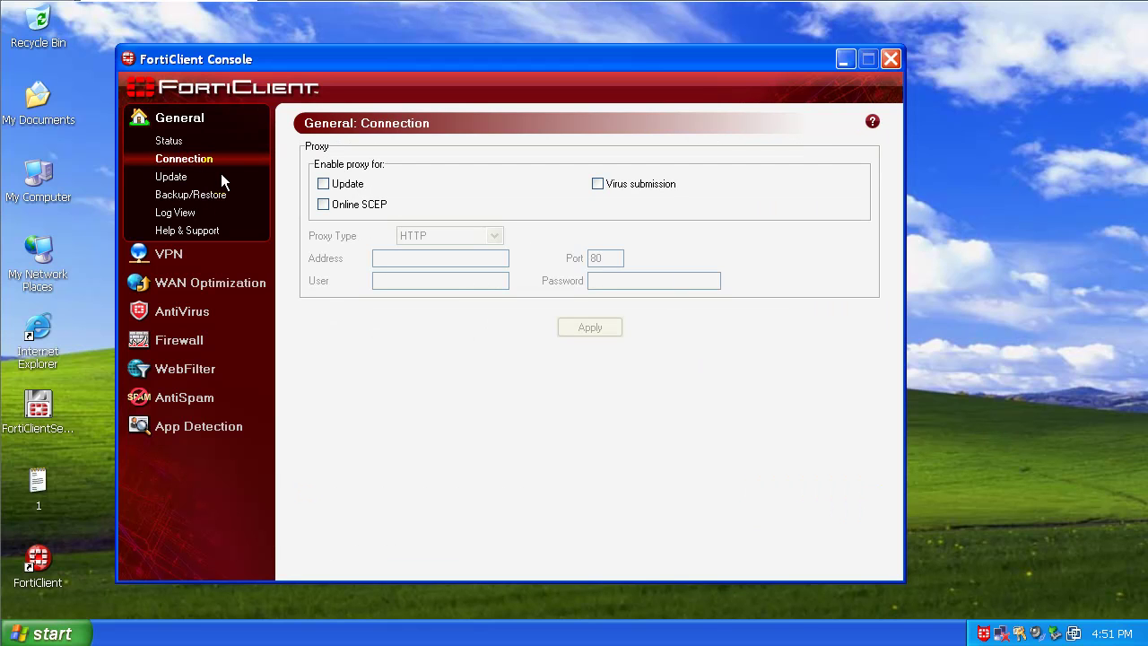
click(171, 179)
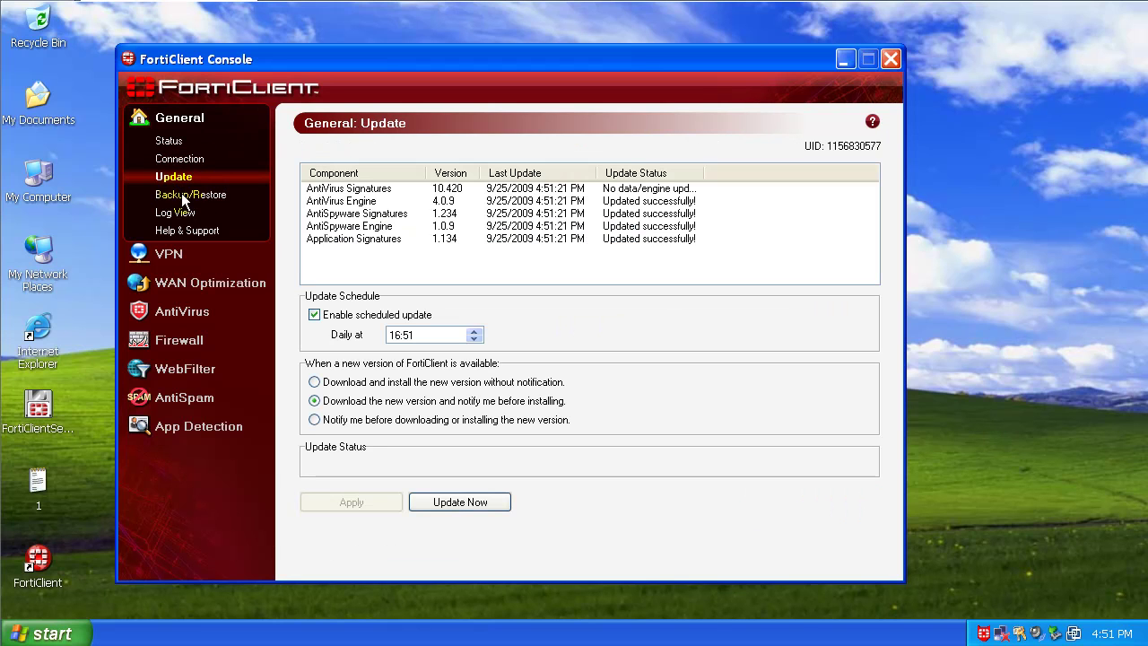
click(455, 502)
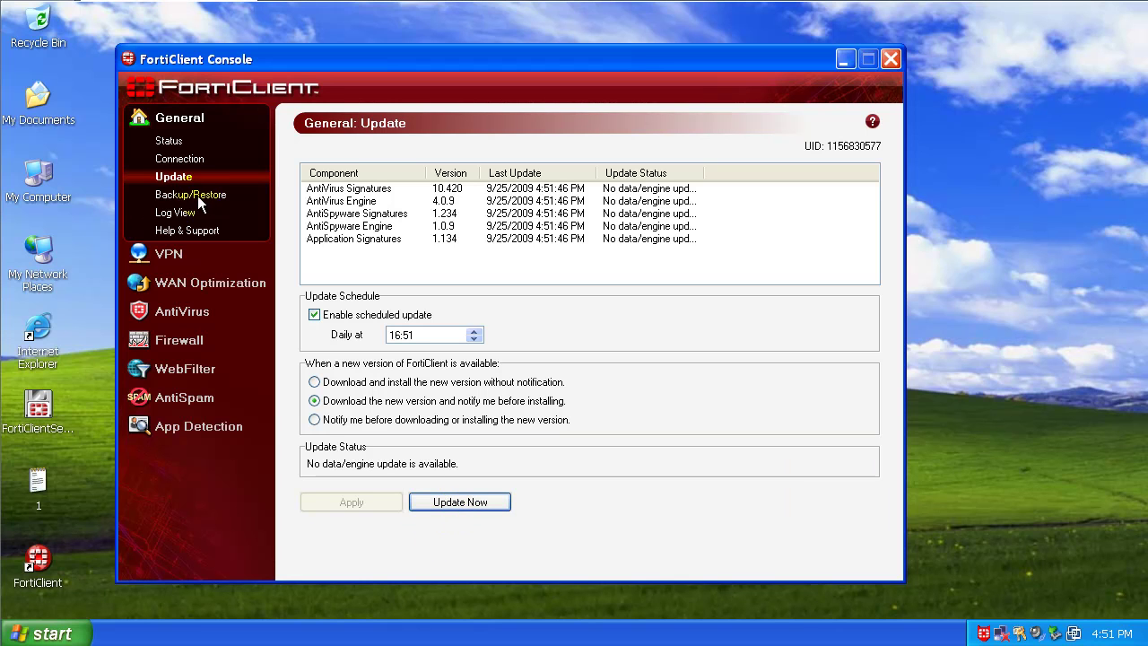
Step: View the VPN connections and WAN Optimization settings, and open the advanced settings for AntiVirus
click(171, 256)
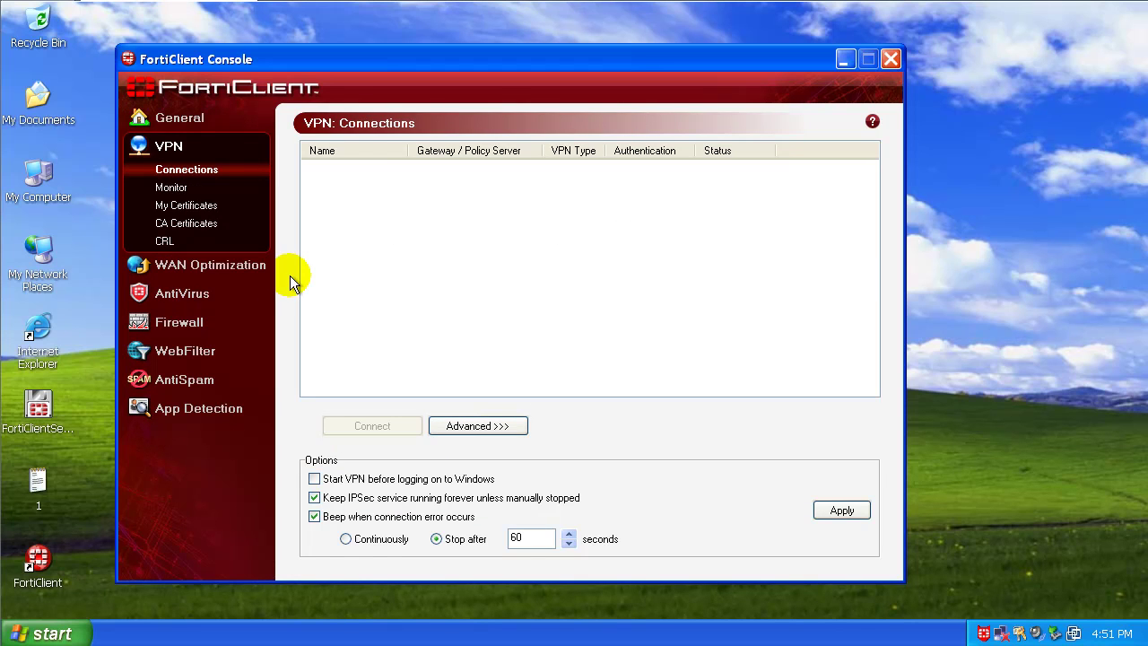
click(192, 266)
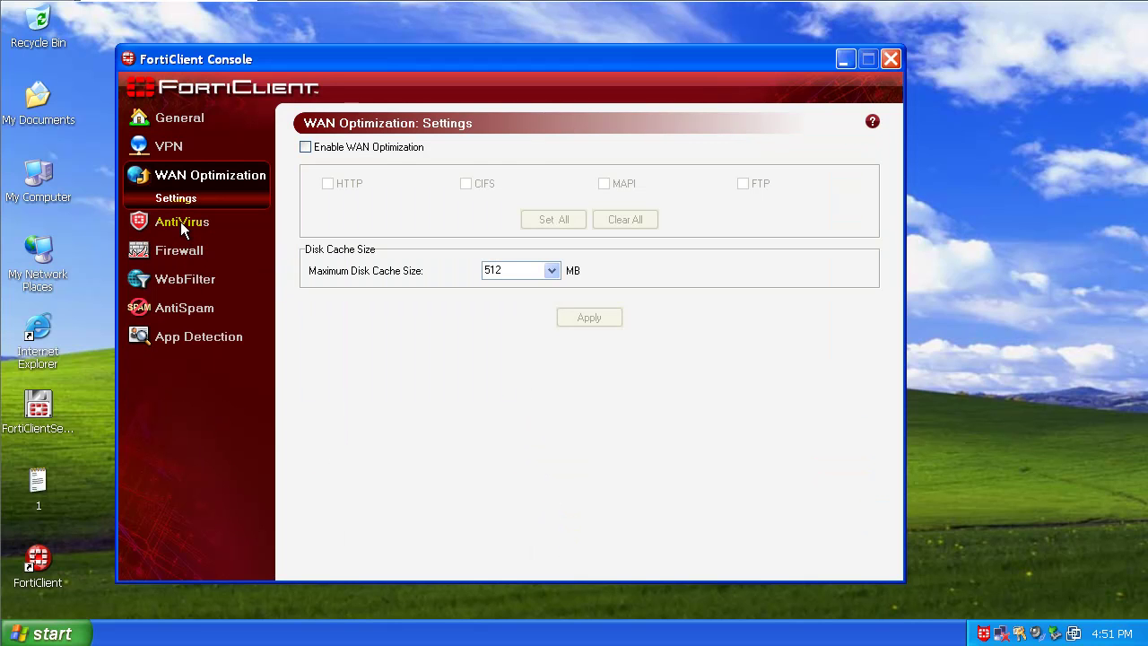
click(181, 221)
click(178, 246)
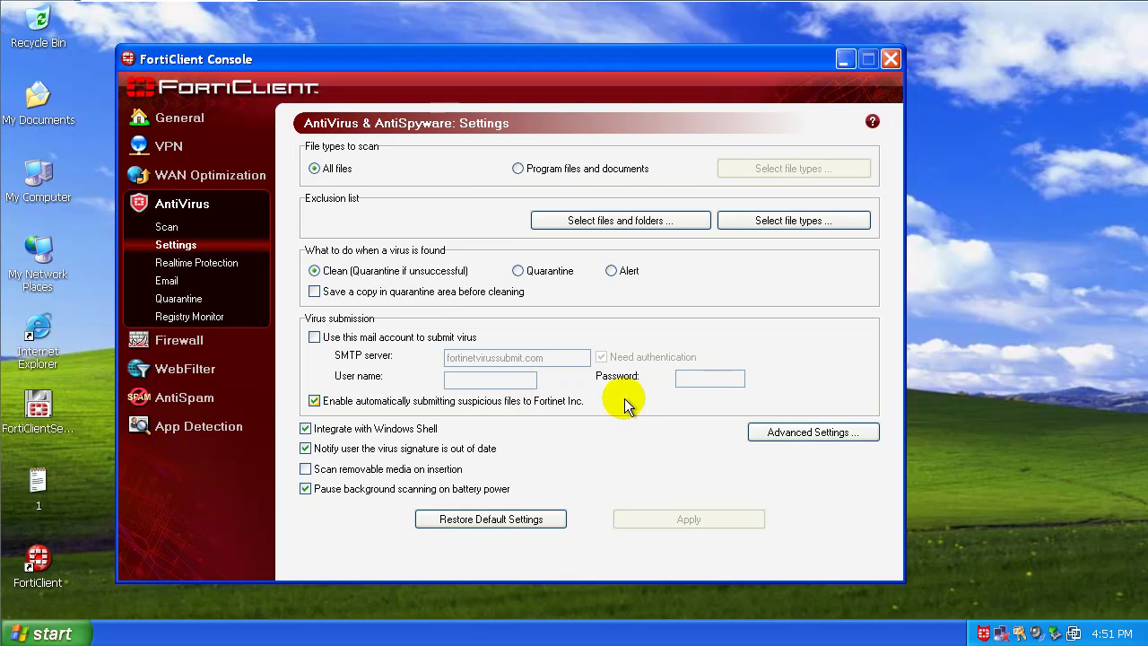
click(812, 432)
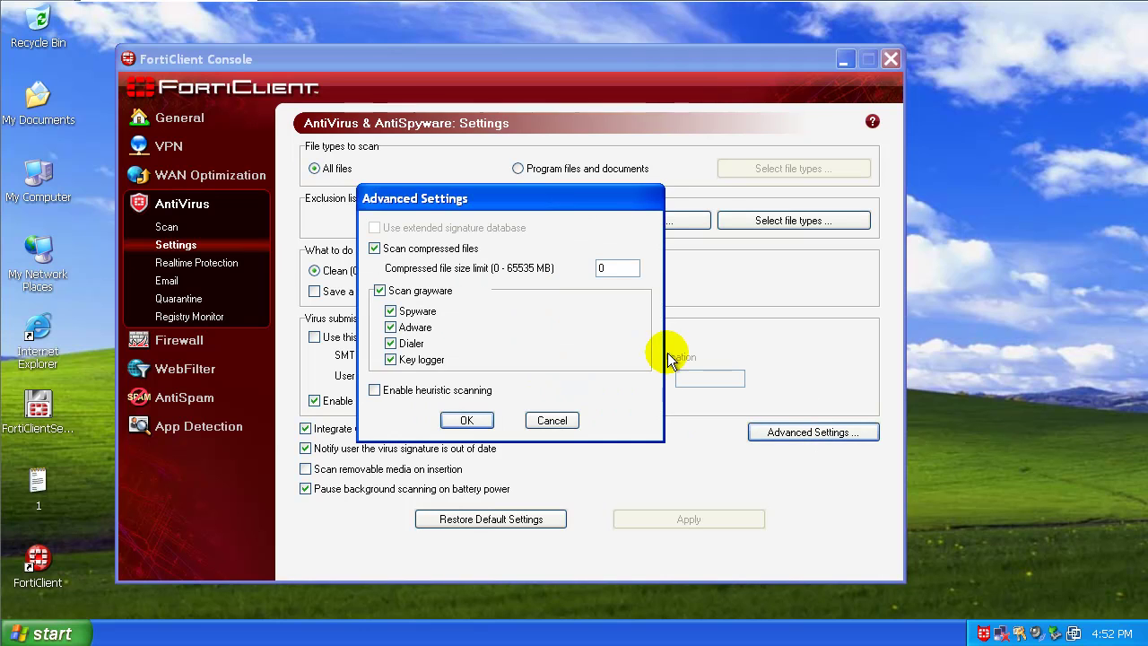
Step: Enable heuristic scanning in the AntiVirus advanced settings, and apply the changes on switching to Realtime Protection
click(477, 390)
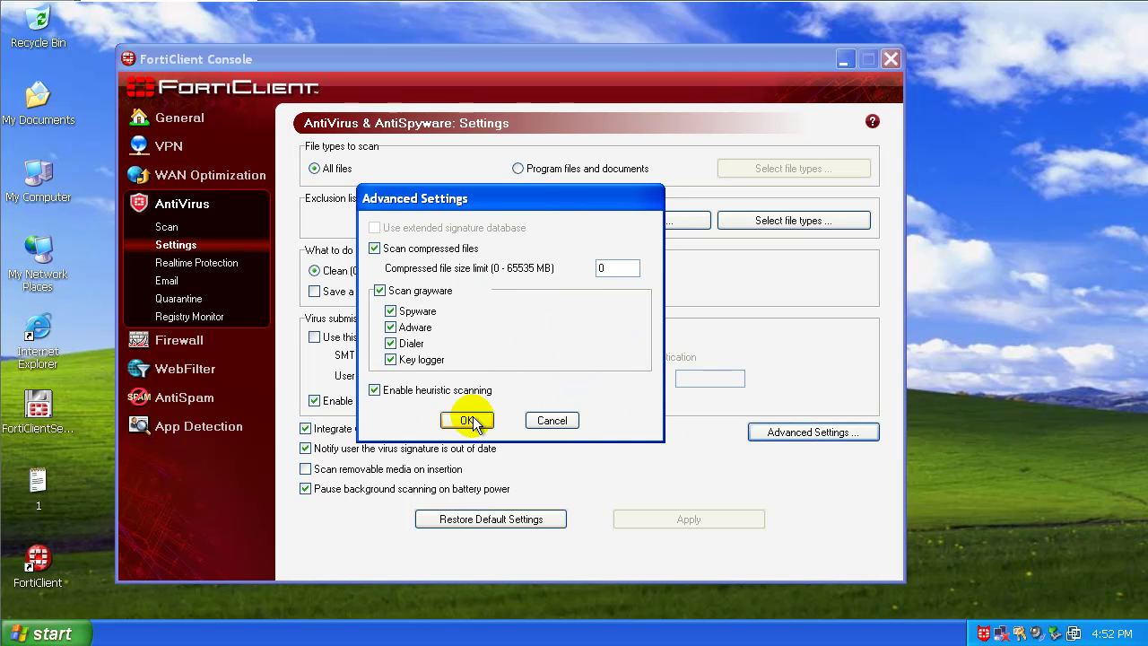
click(468, 420)
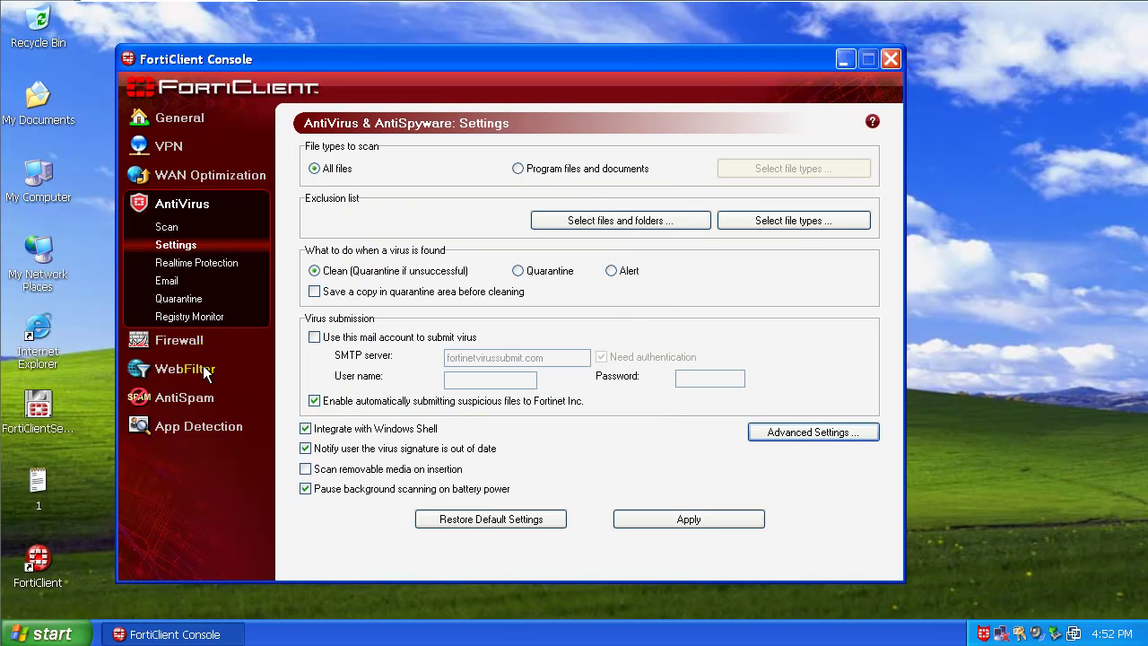
click(195, 264)
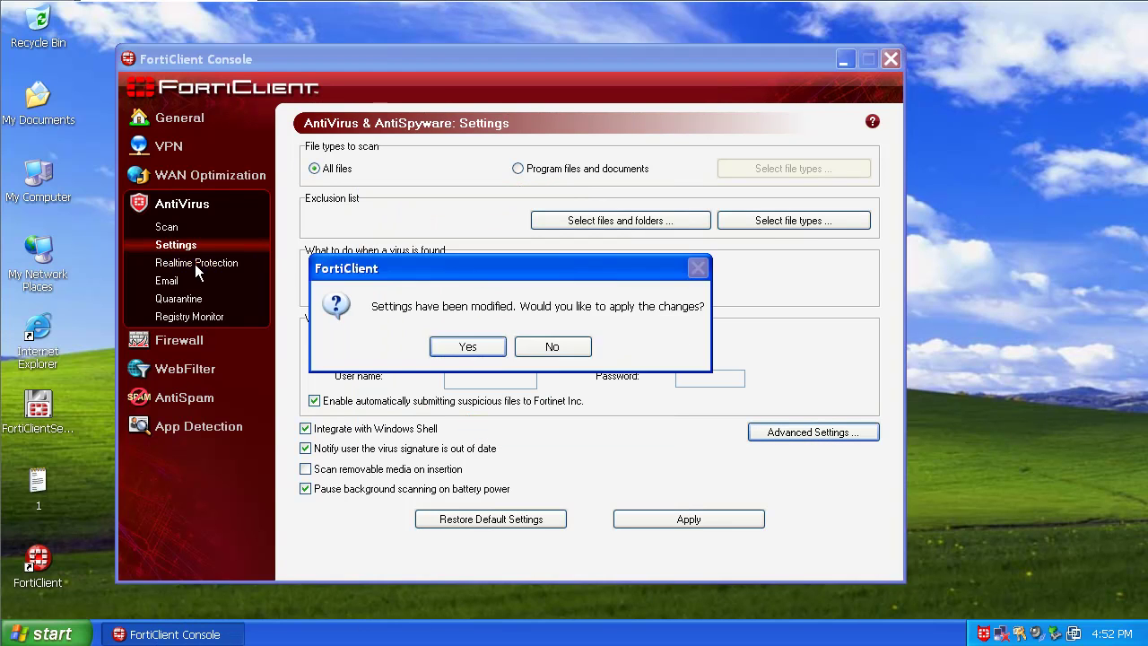
click(470, 347)
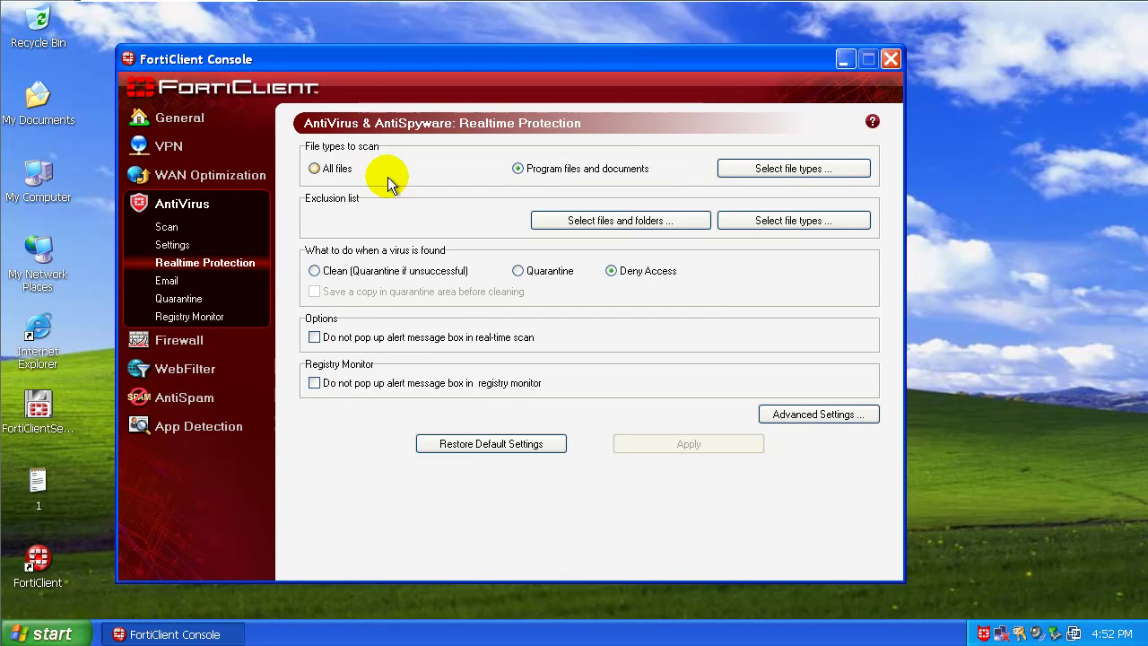
Step: Examine the realtime protection file type options and the list of file extensions scanned for program files and documents
click(341, 170)
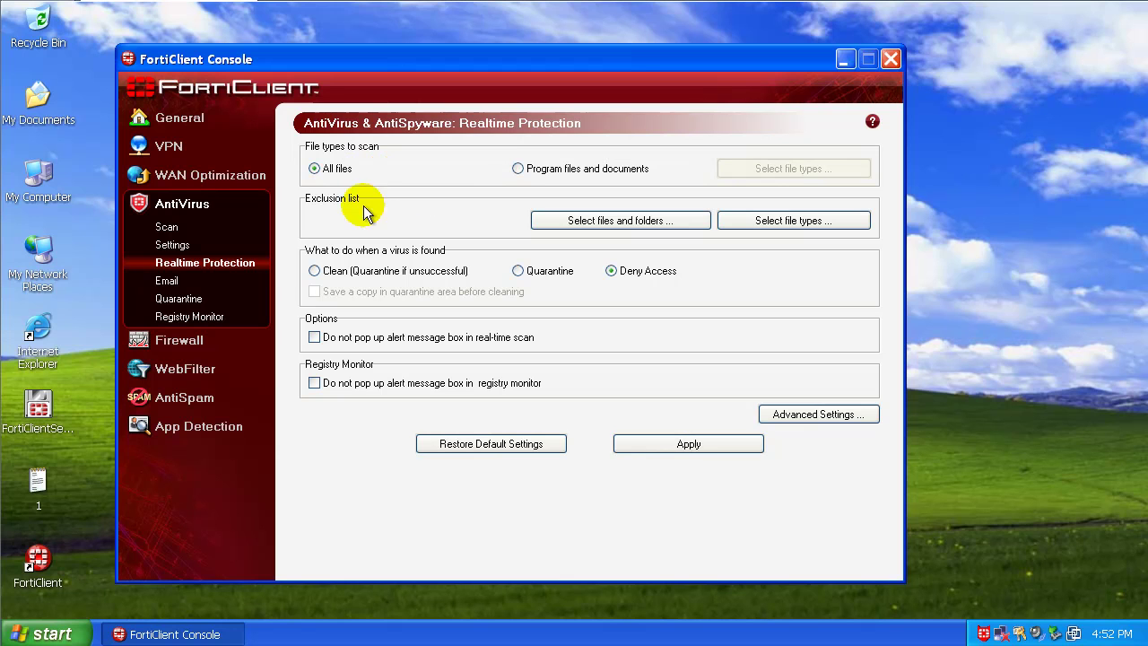
click(518, 168)
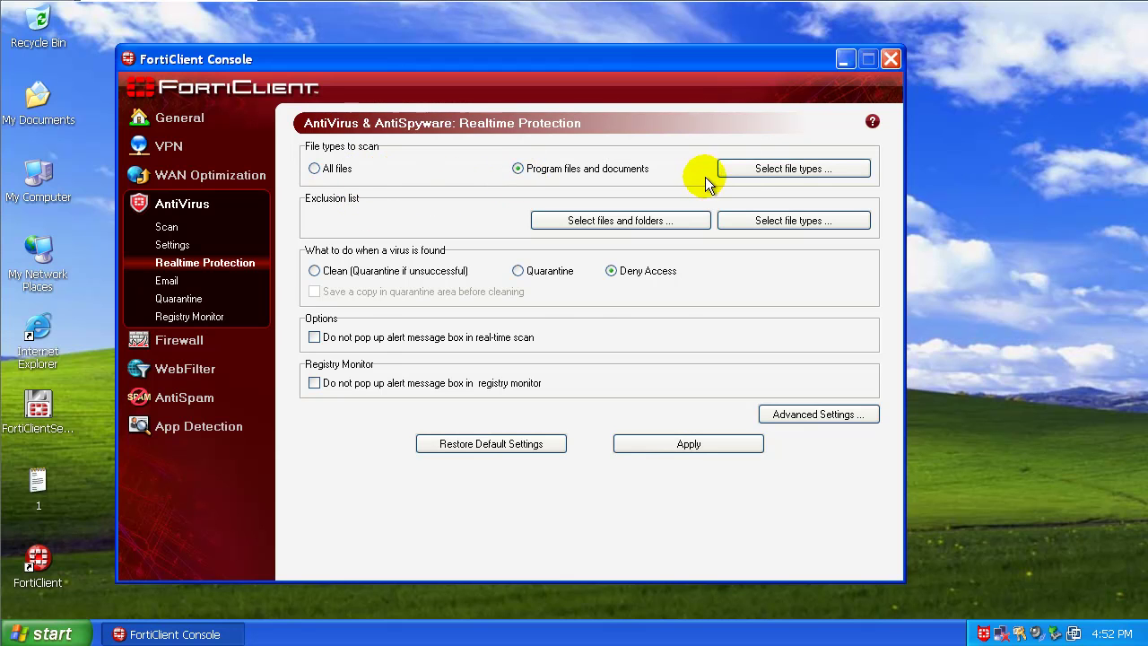
click(747, 169)
scroll(512, 256, down, 1)
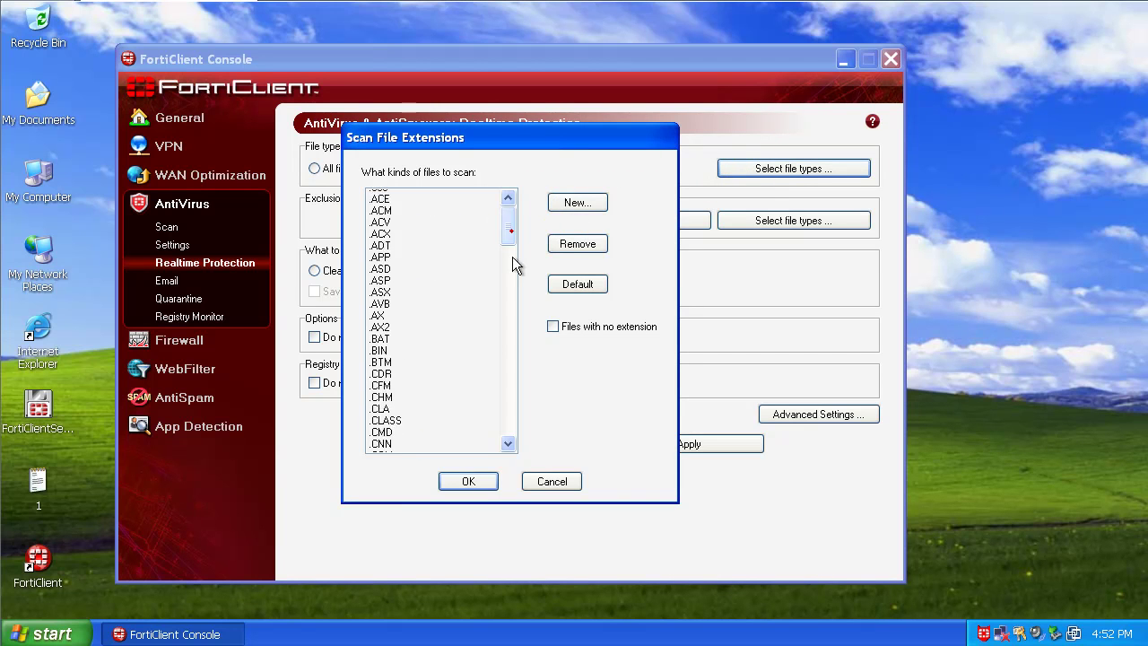
drag(509, 227, 517, 444)
click(555, 480)
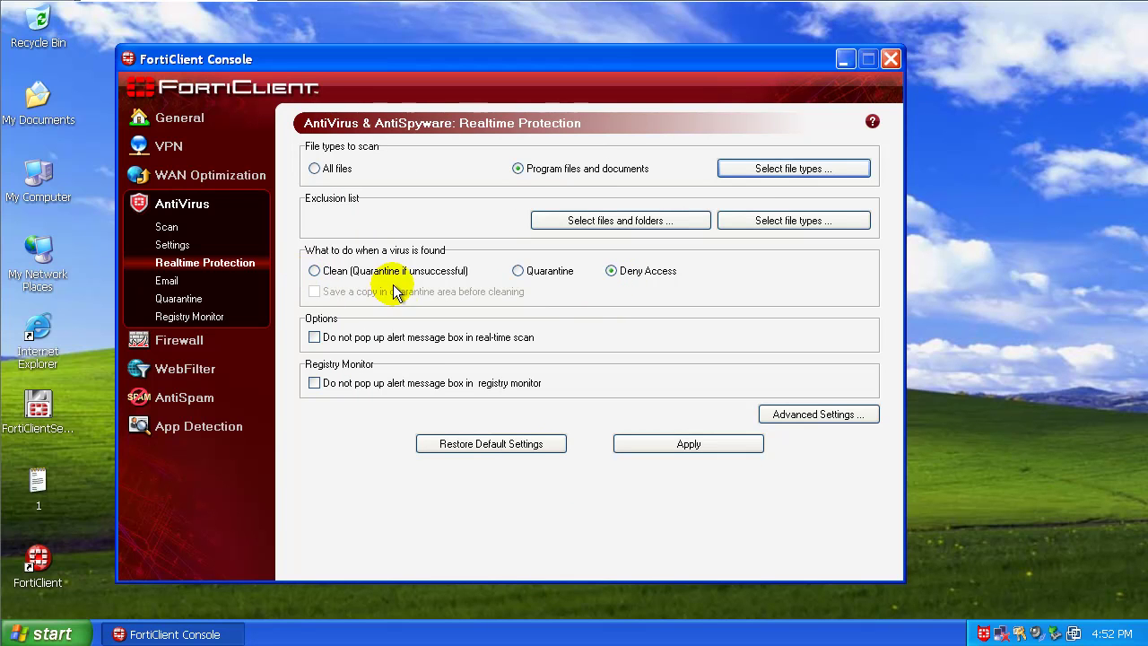
Step: Enable heuristic scanning with the Warning only option for realtime protection, and apply the changes on switching to the Email settings
click(771, 414)
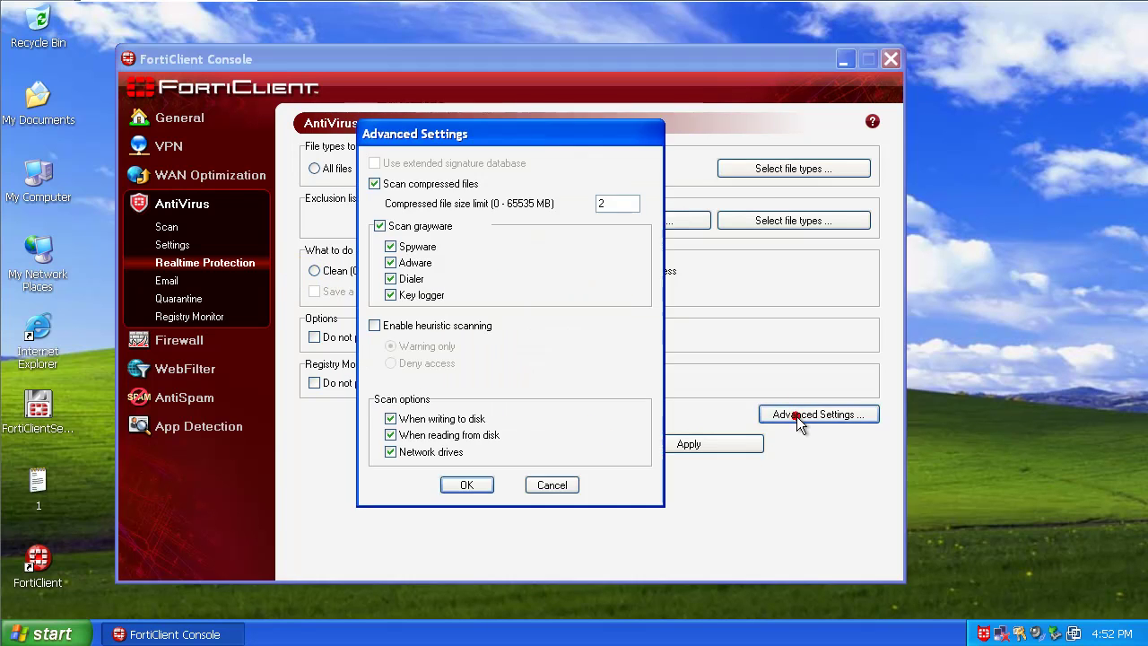
click(440, 325)
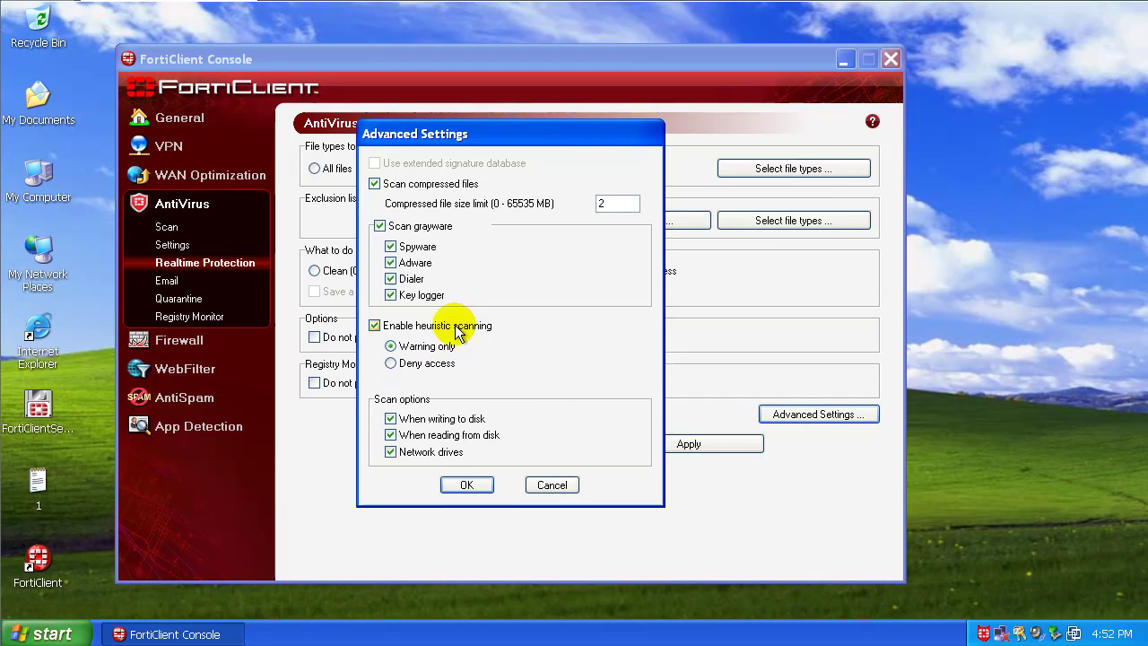
click(468, 485)
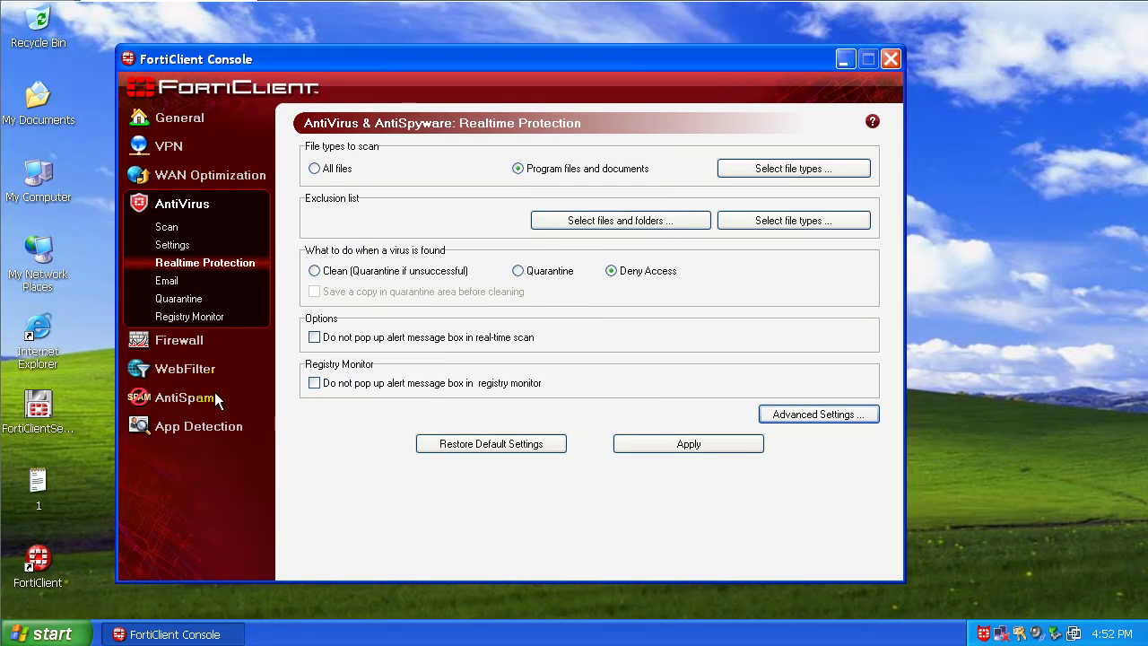
click(176, 283)
click(467, 343)
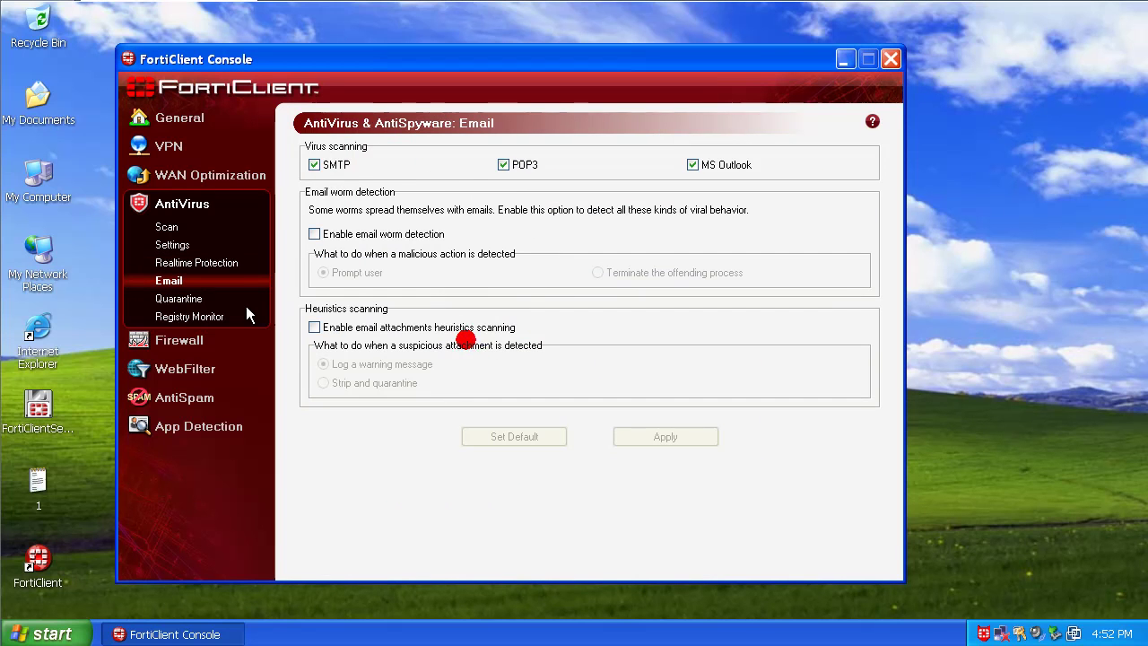
Step: View the AntiVirus Quarantine and Registry Monitor pages and the Firewall status
click(183, 300)
click(201, 314)
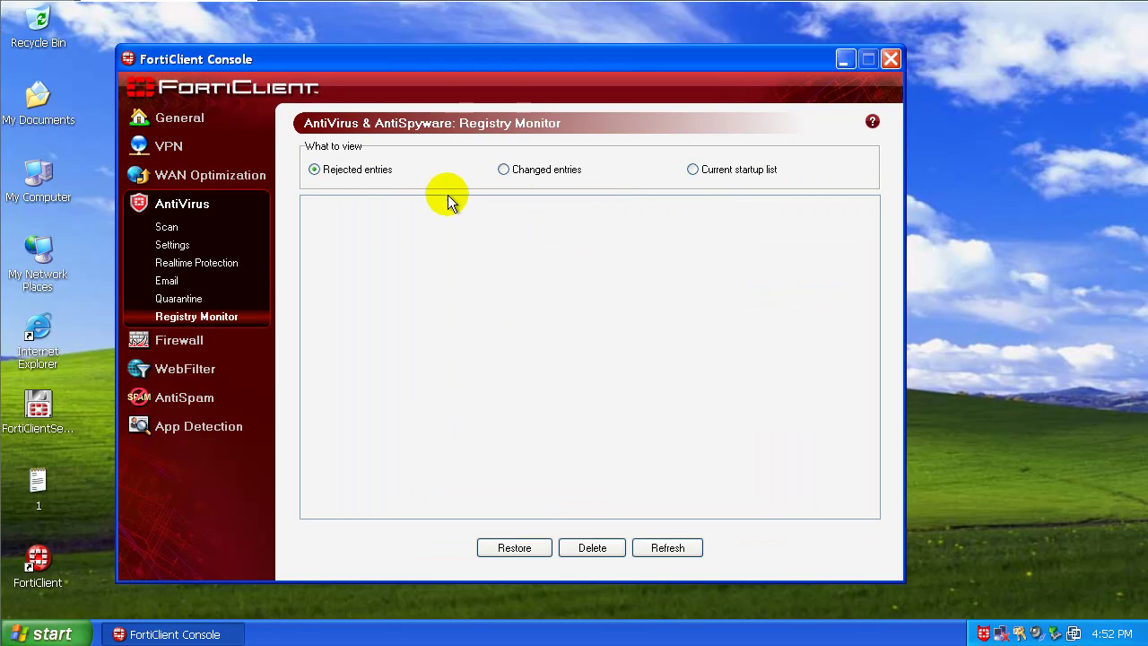
click(188, 340)
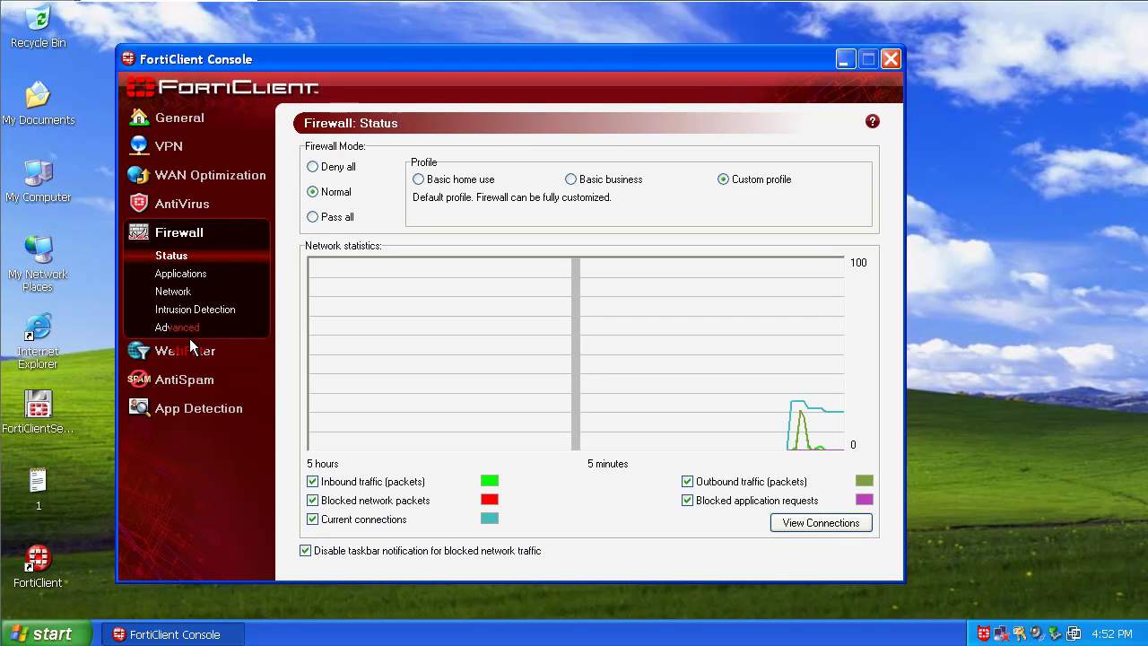
Step: Review the WebFilter global, profile management and per-user settings without changing them
click(176, 358)
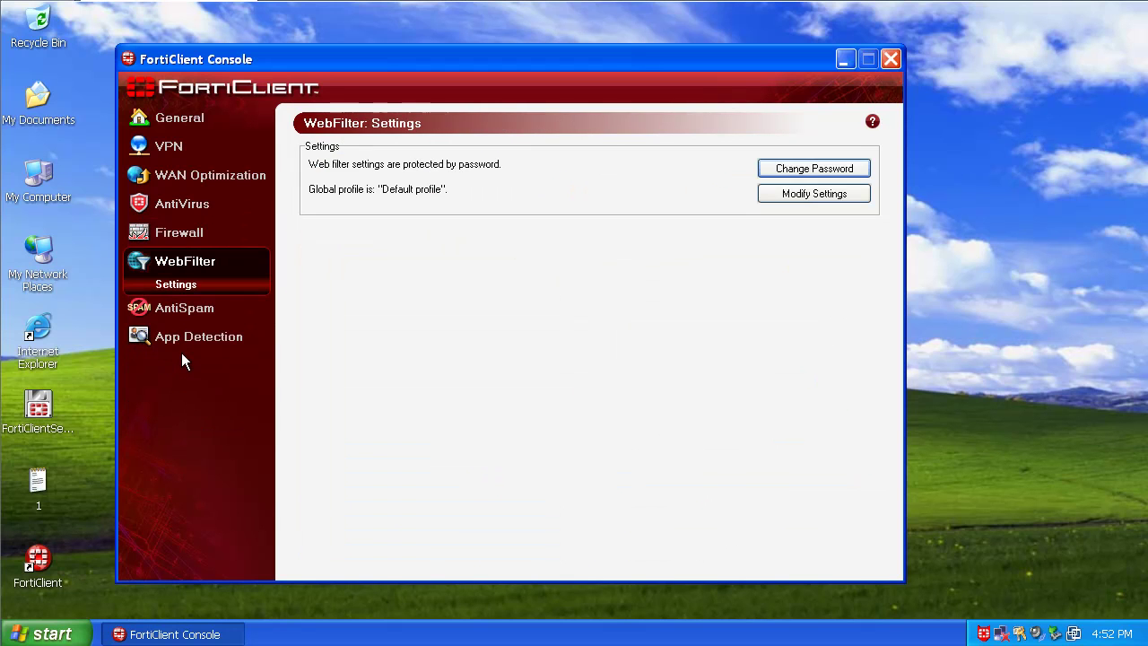
click(782, 193)
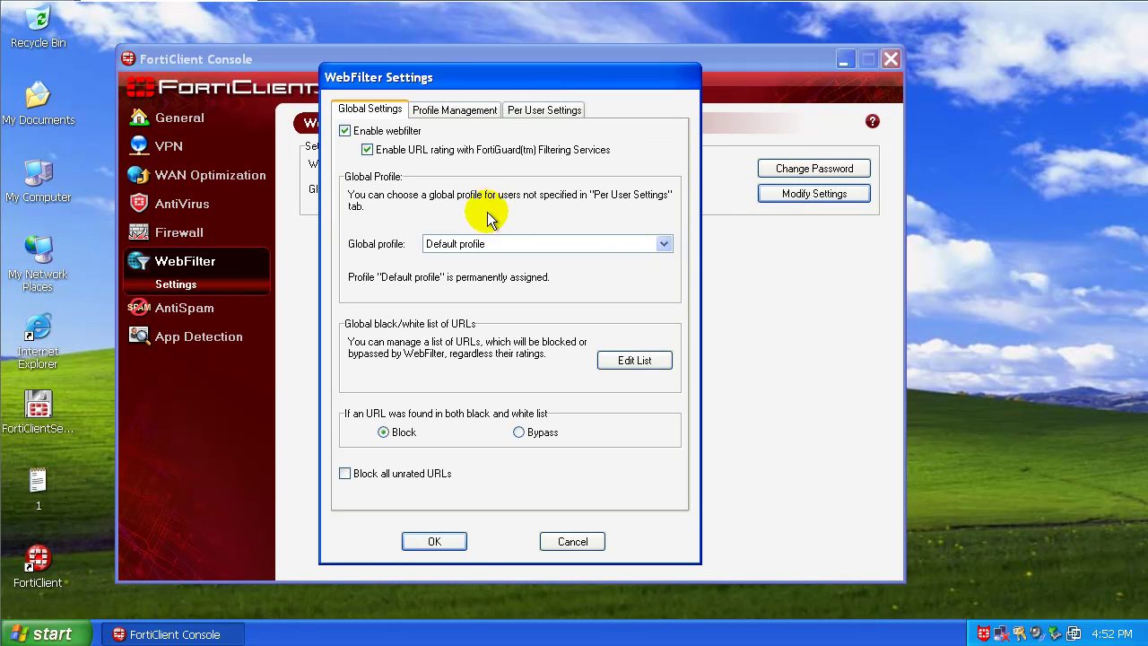
click(480, 116)
click(549, 111)
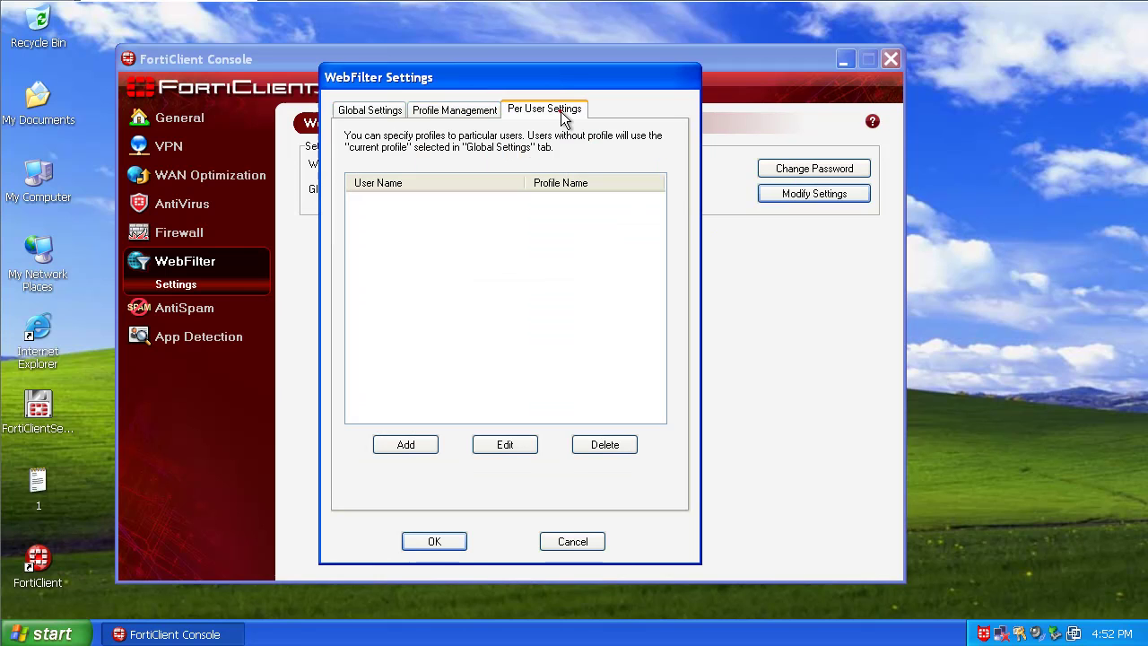
click(366, 112)
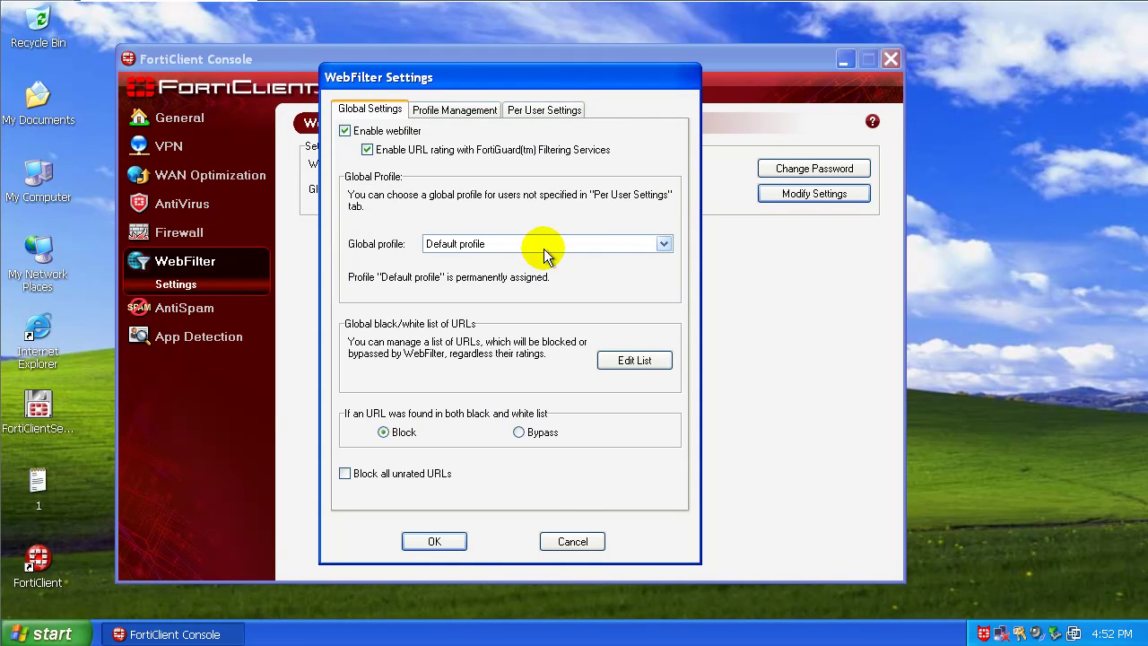
click(572, 541)
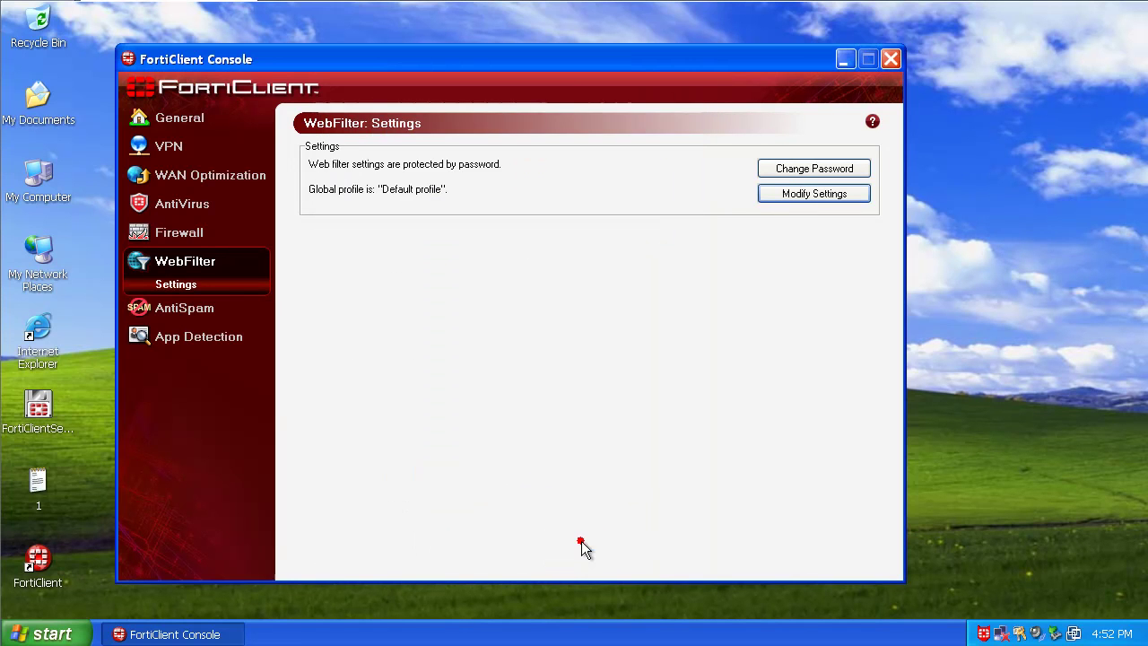
Step: View the AntiSpam and App Detection pages, and close the FortiClient console
click(166, 314)
click(204, 339)
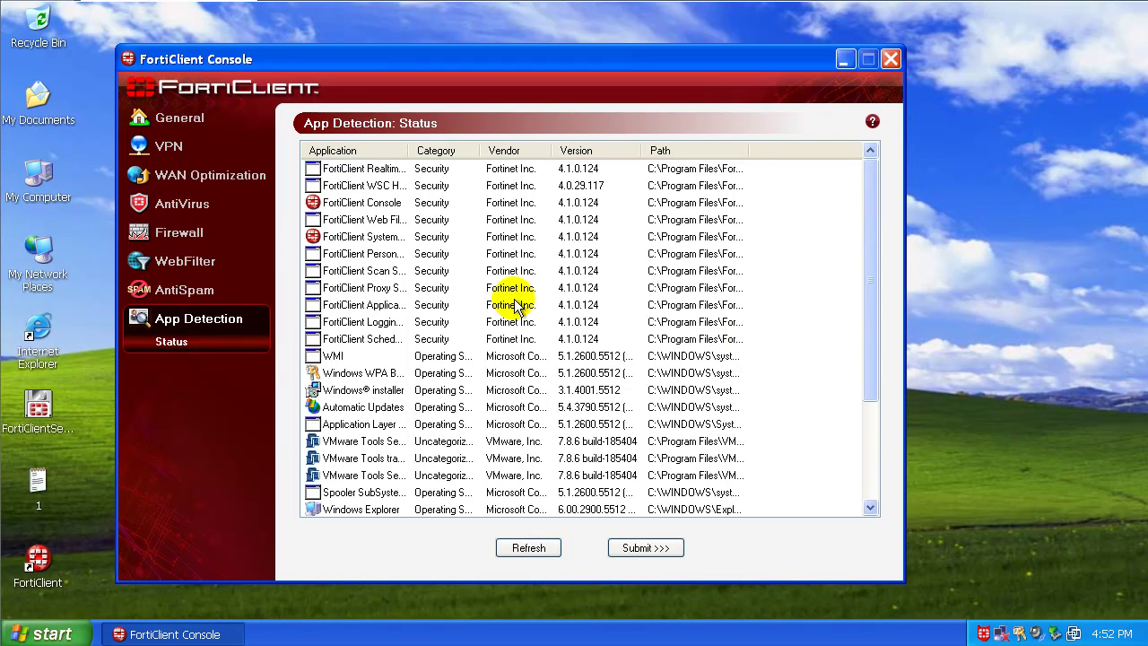
click(890, 61)
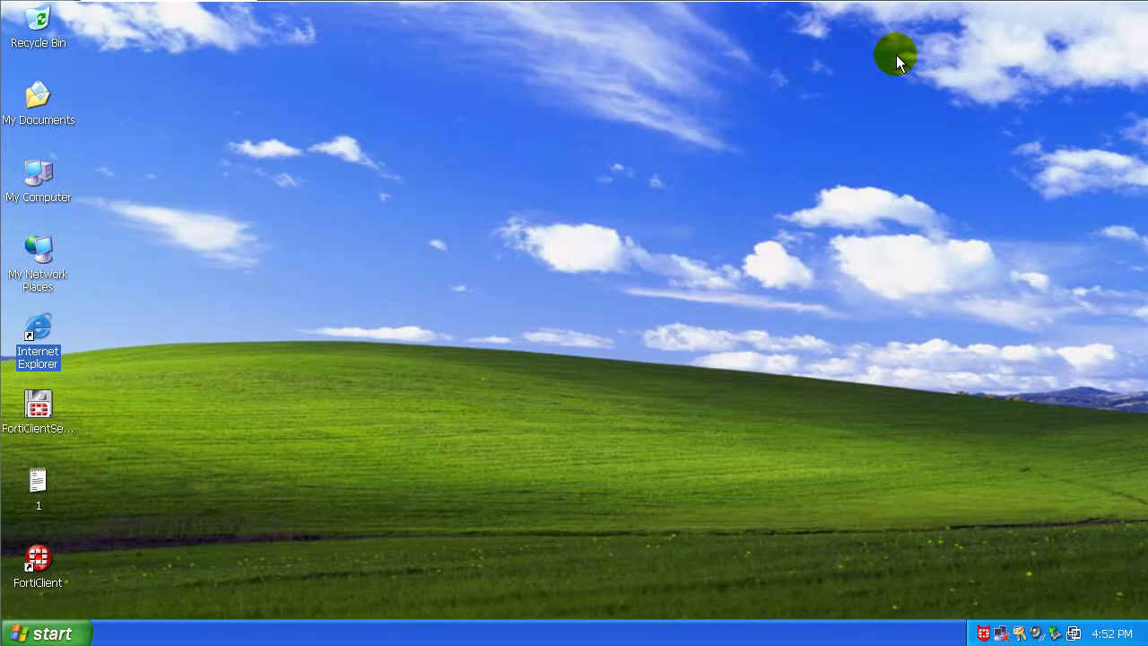
Step: Launch Internet Explorer and copy the first URL, on mytotalscan11.com, from the desktop text file 1
double_click(43, 328)
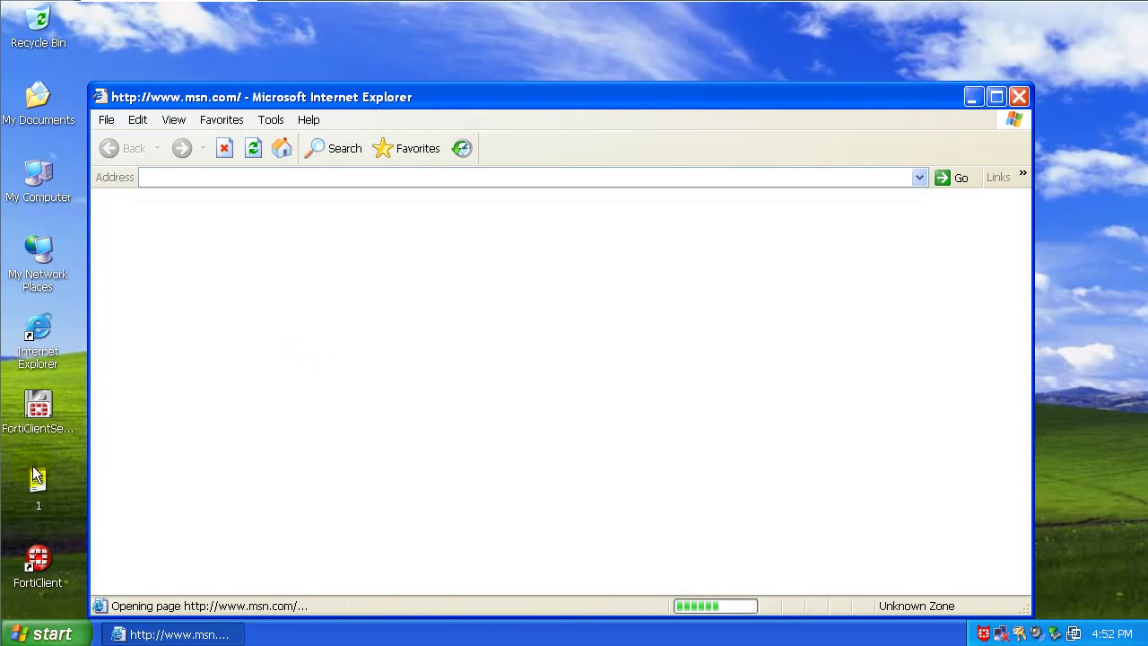
click(34, 475)
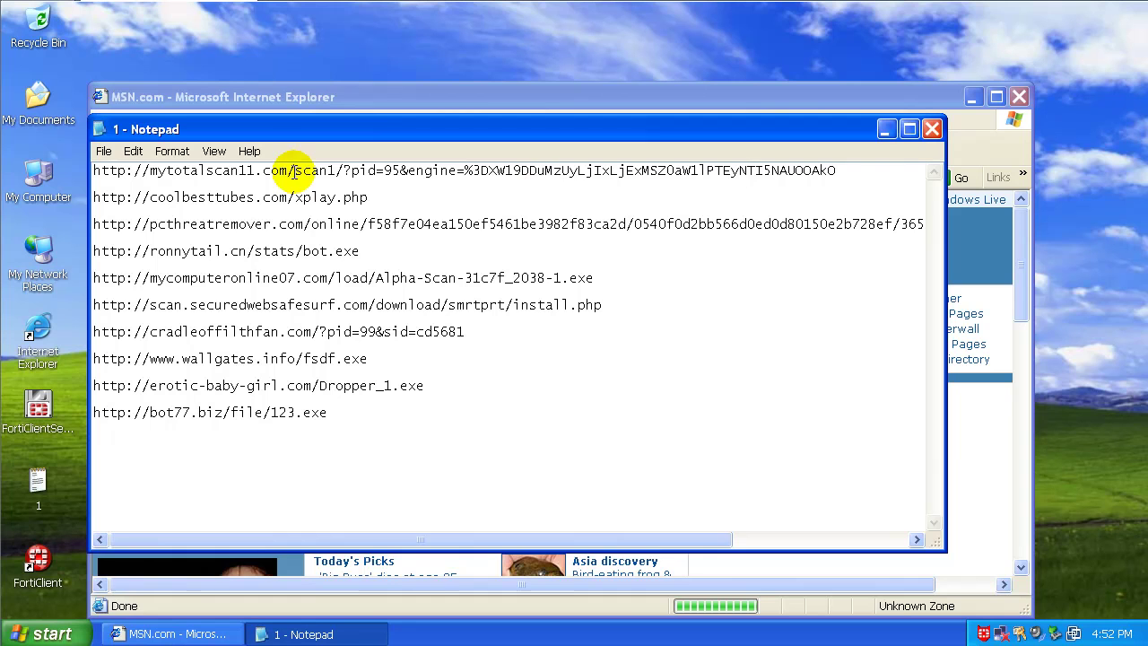
double_click(579, 192)
double_click(579, 171)
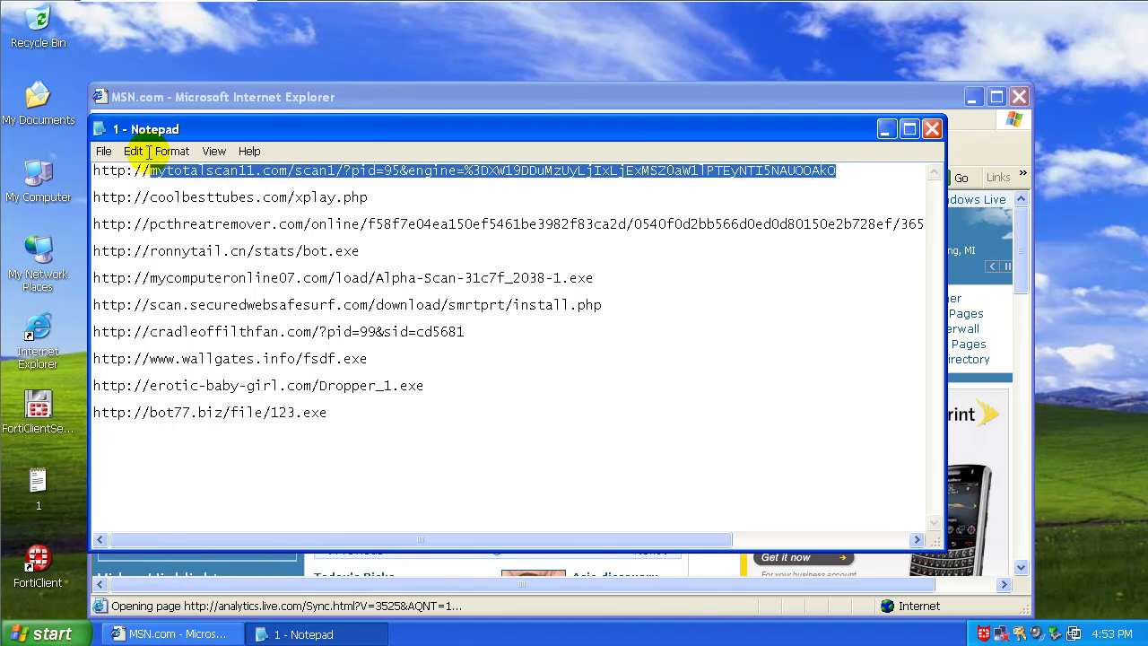
right_click(104, 170)
click(134, 222)
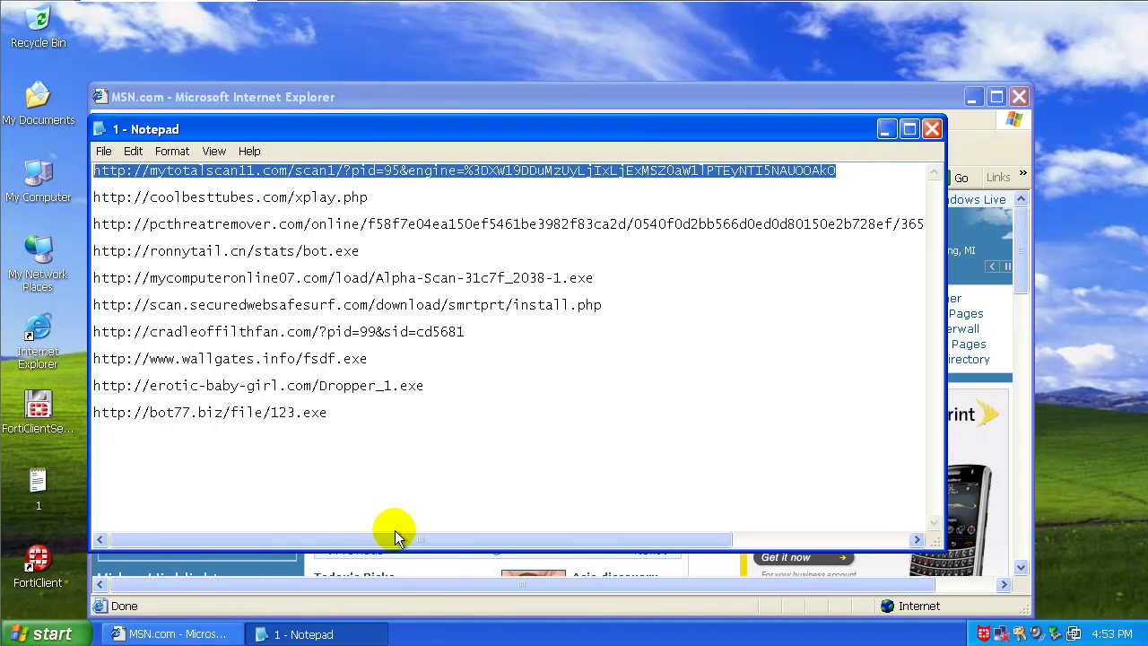
Step: Load the copied mytotalscan11.com URL in Internet Explorer to test the web protection
click(367, 633)
click(381, 177)
right_click(381, 176)
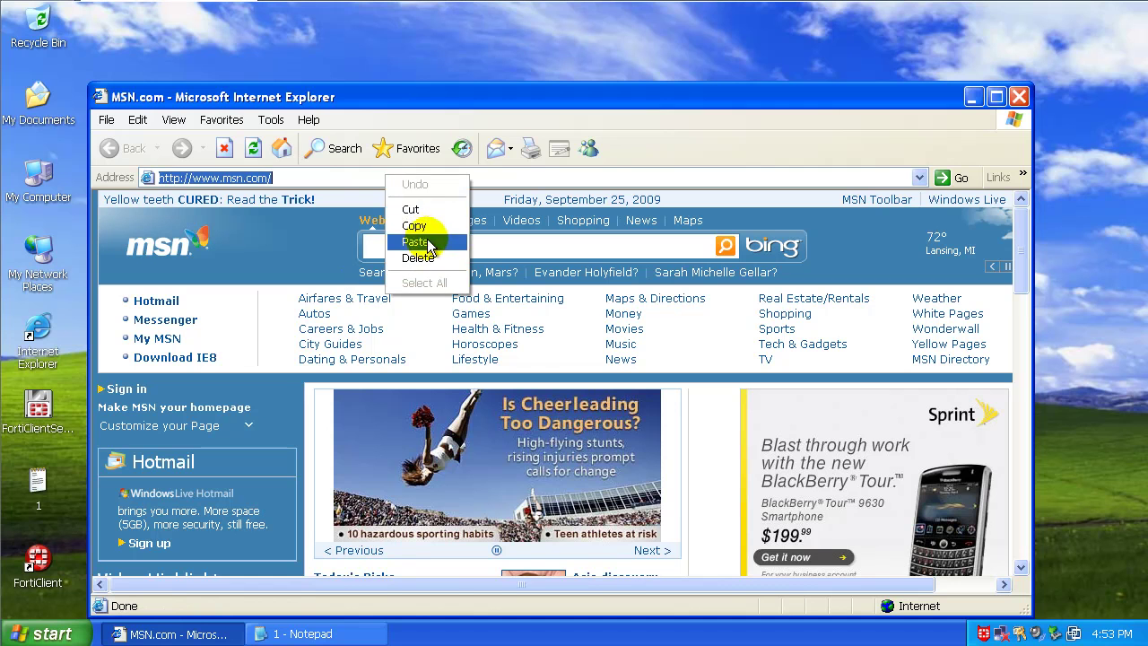
click(427, 242)
key(Return)
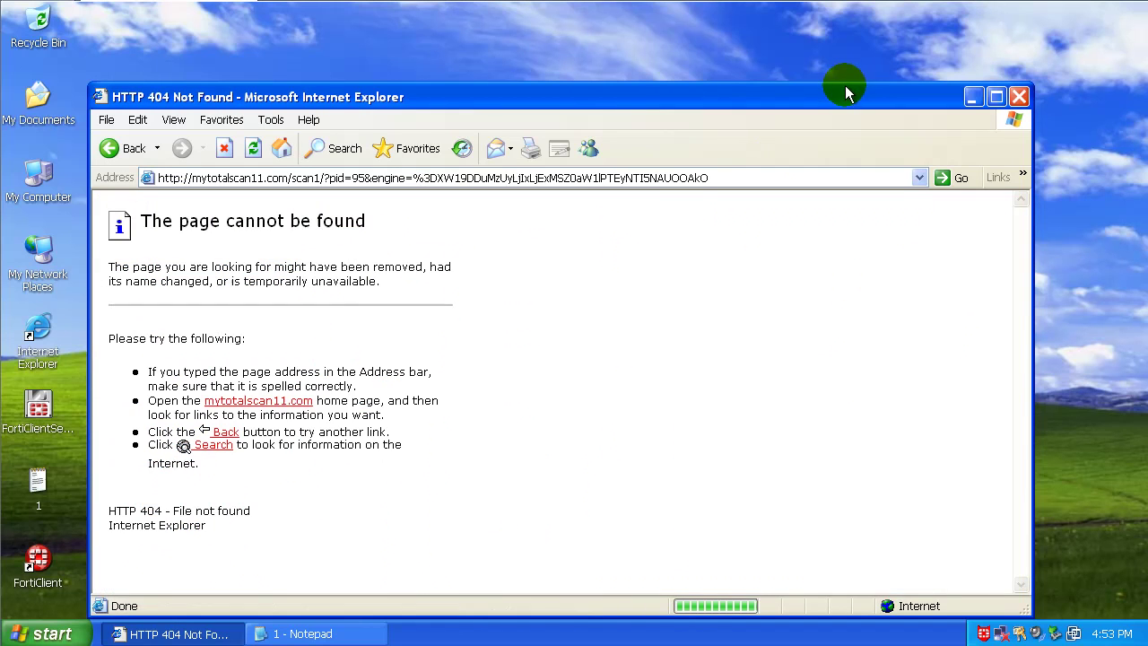
mouse_move(847, 92)
mouse_down()
mouse_move(845, 69)
mouse_move(848, 81)
mouse_up()
click(307, 633)
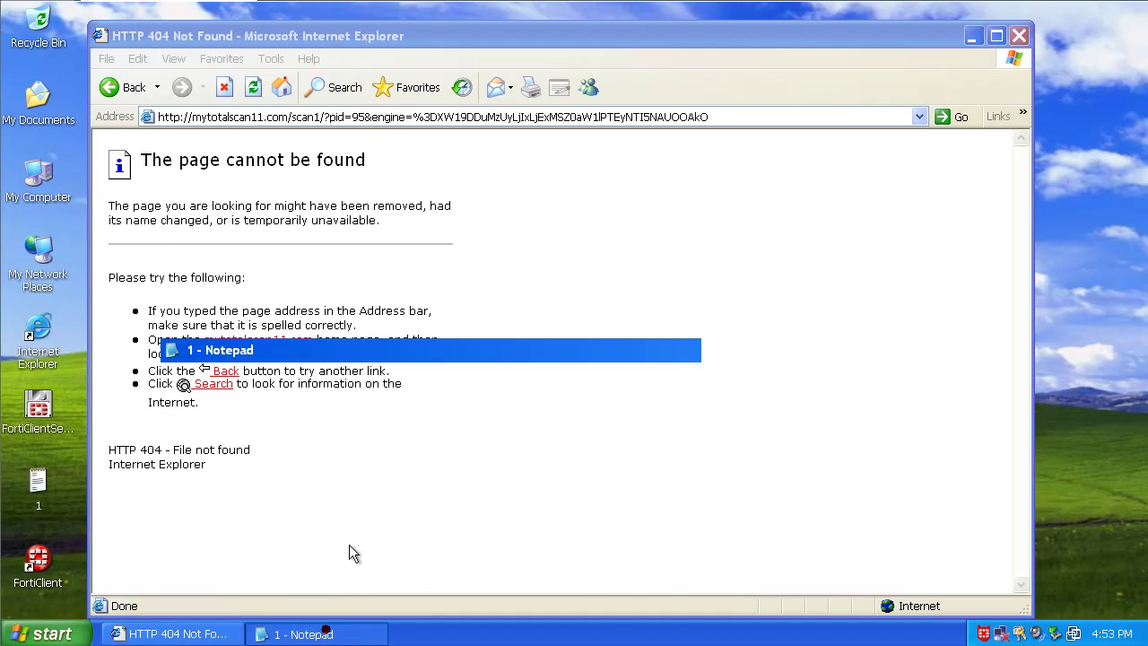
click(350, 196)
double_click(350, 196)
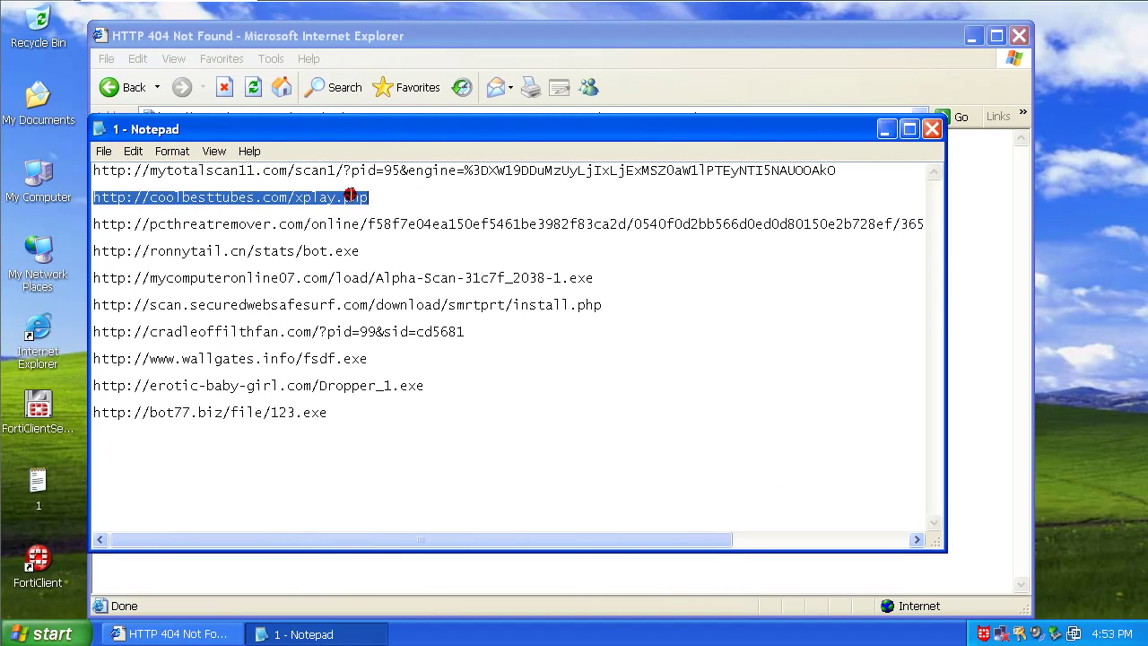
right_click(351, 196)
click(386, 238)
click(396, 55)
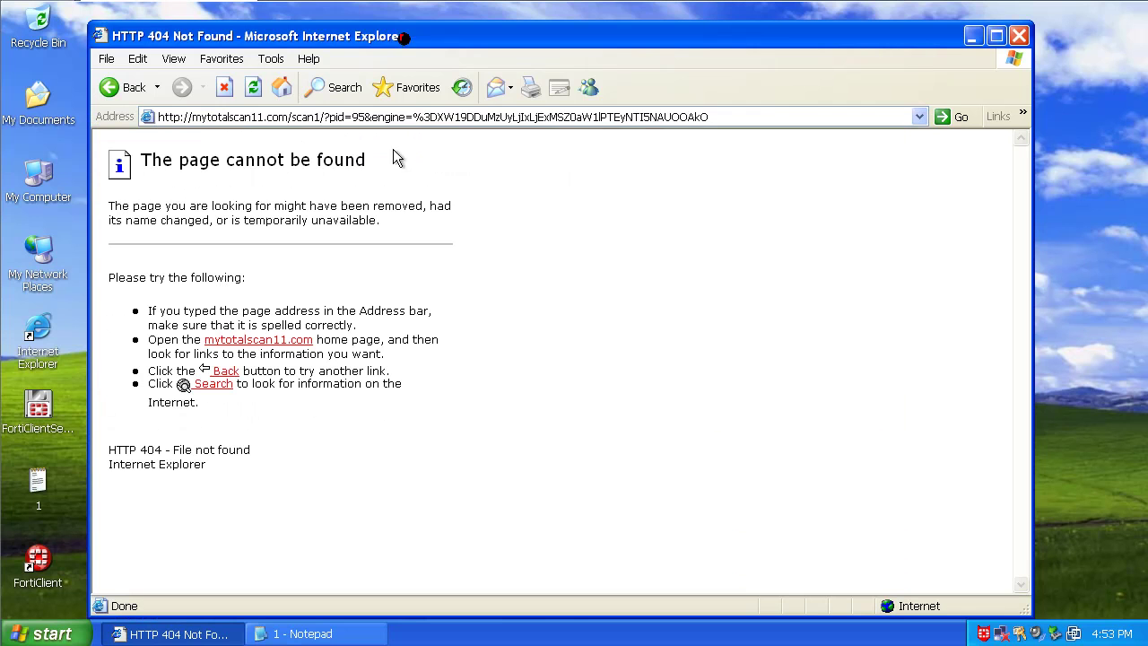
click(400, 117)
right_click(400, 117)
click(472, 184)
key(Return)
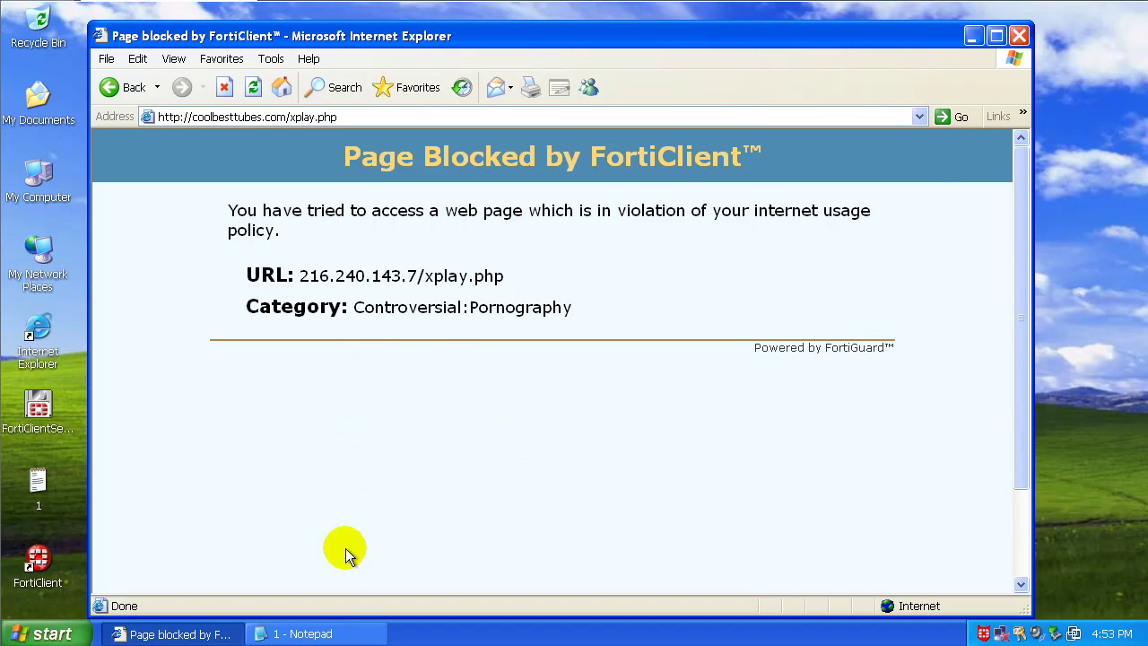
click(302, 633)
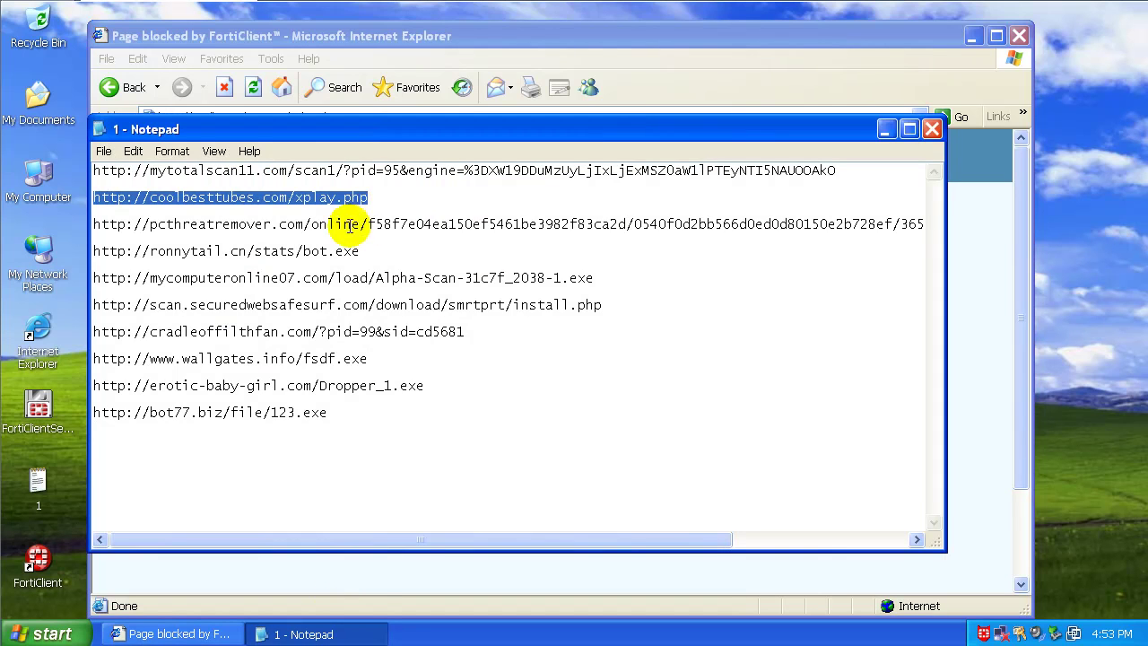
drag(358, 251, 93, 252)
right_click(208, 256)
click(242, 307)
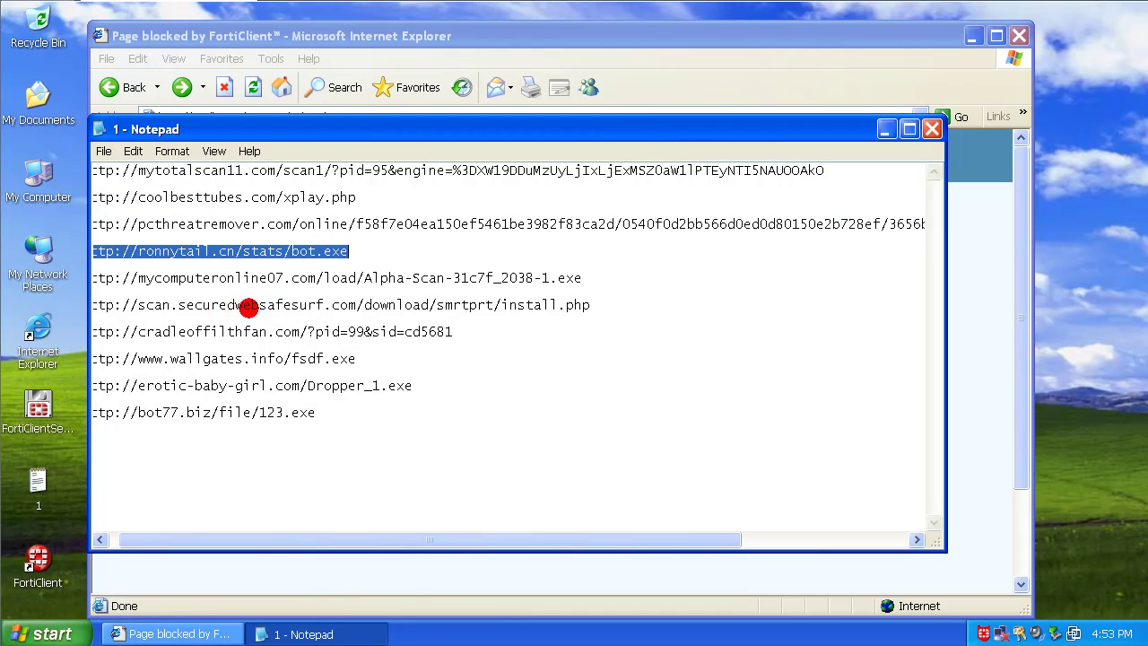
click(179, 634)
click(310, 115)
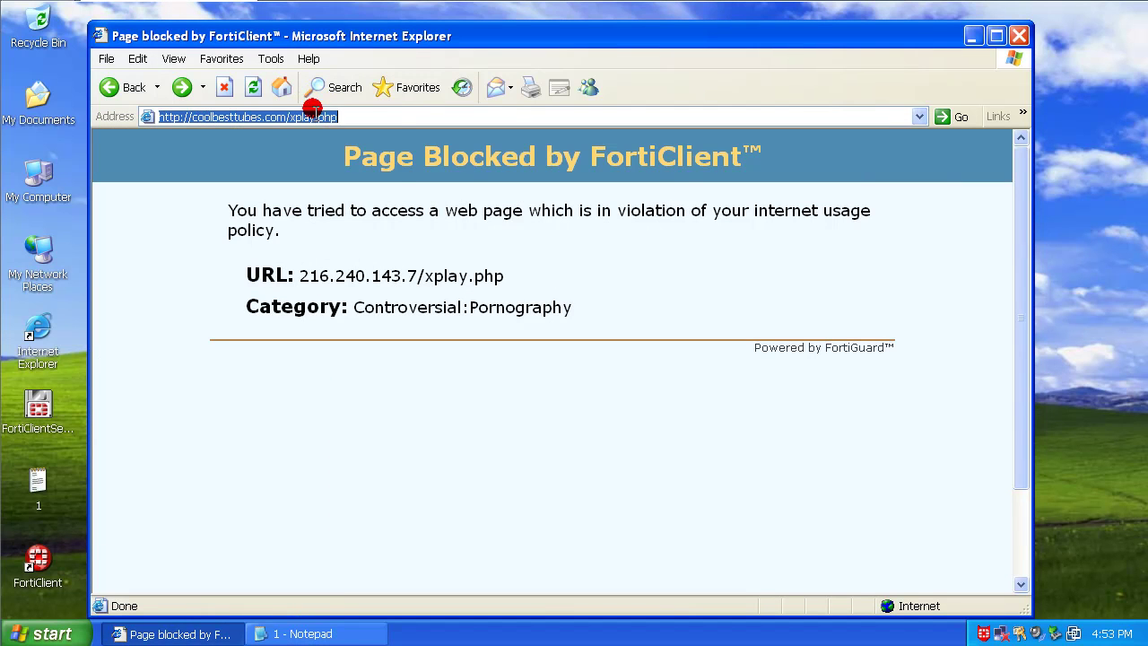
right_click(315, 115)
click(366, 182)
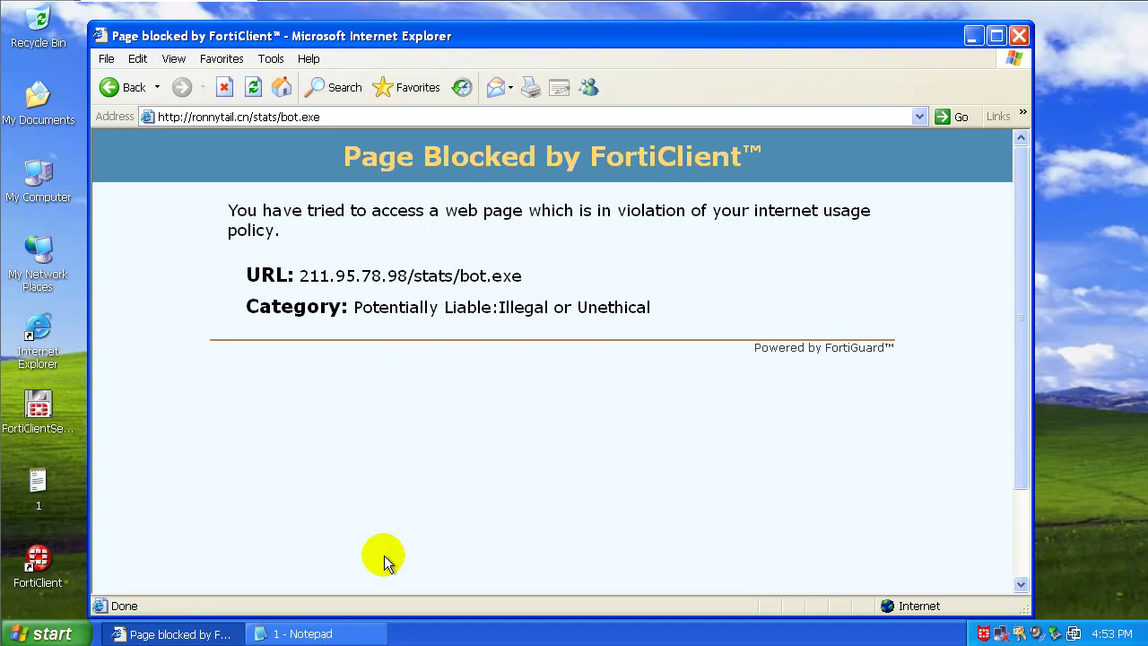
click(328, 632)
triple_click(320, 279)
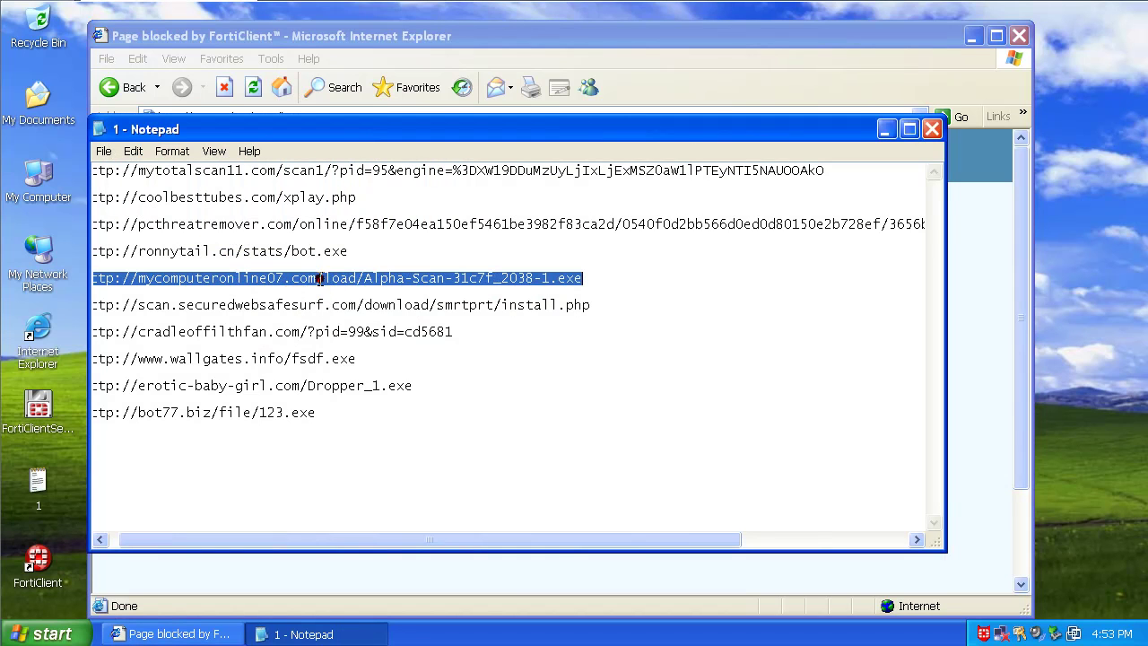
right_click(320, 279)
click(345, 330)
click(233, 612)
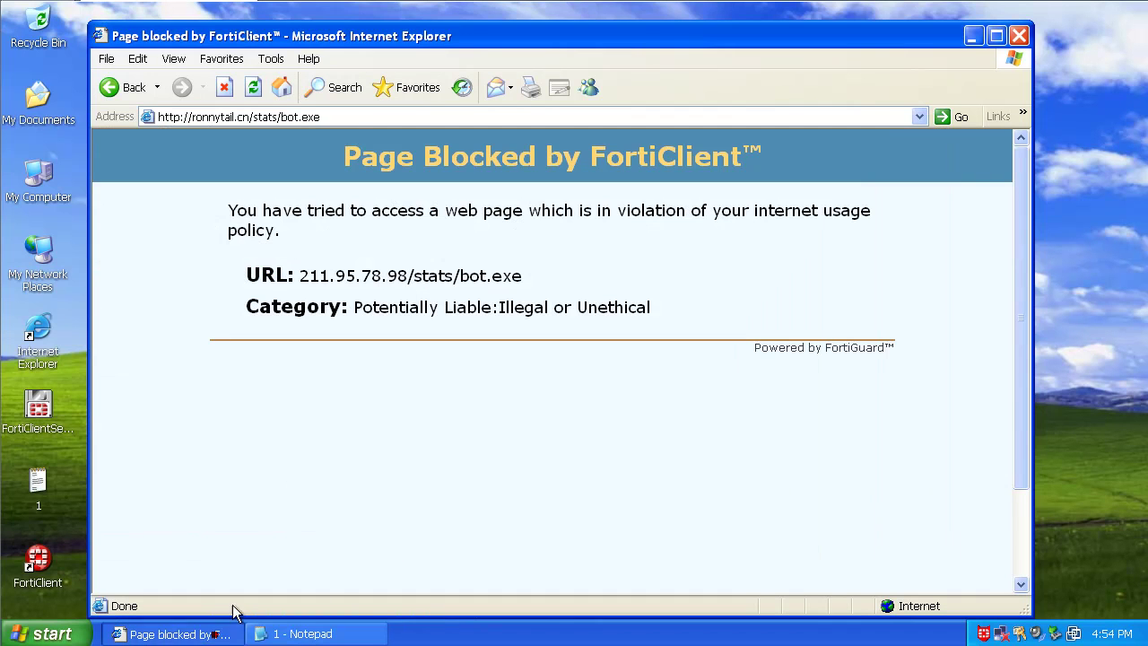
click(274, 117)
right_click(287, 116)
click(344, 186)
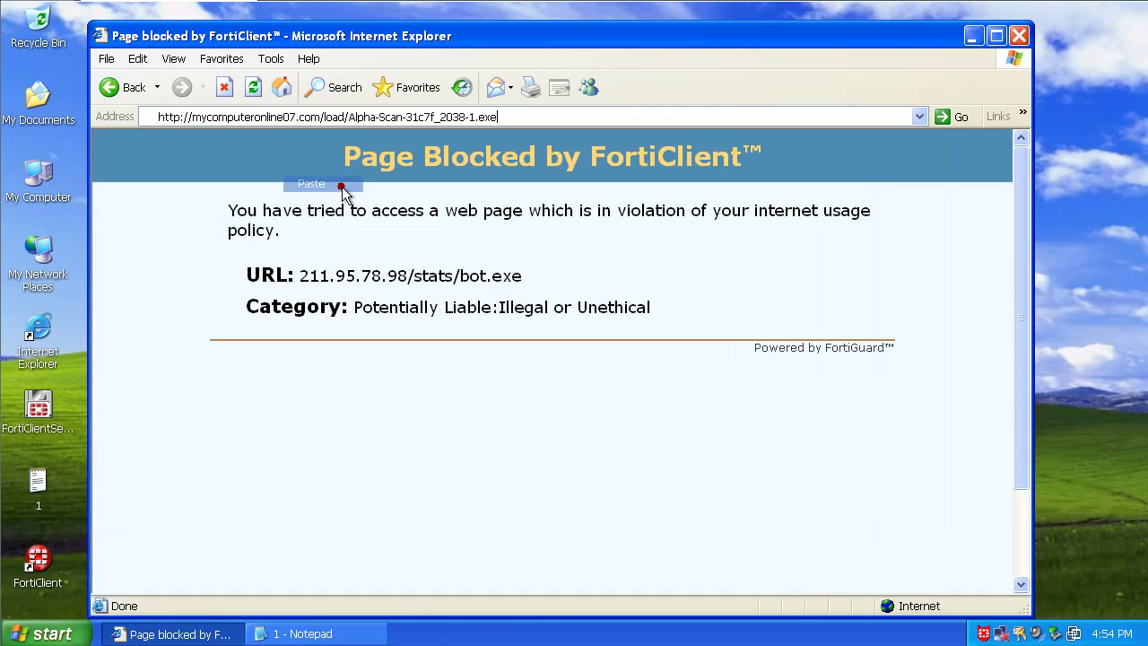
key(Return)
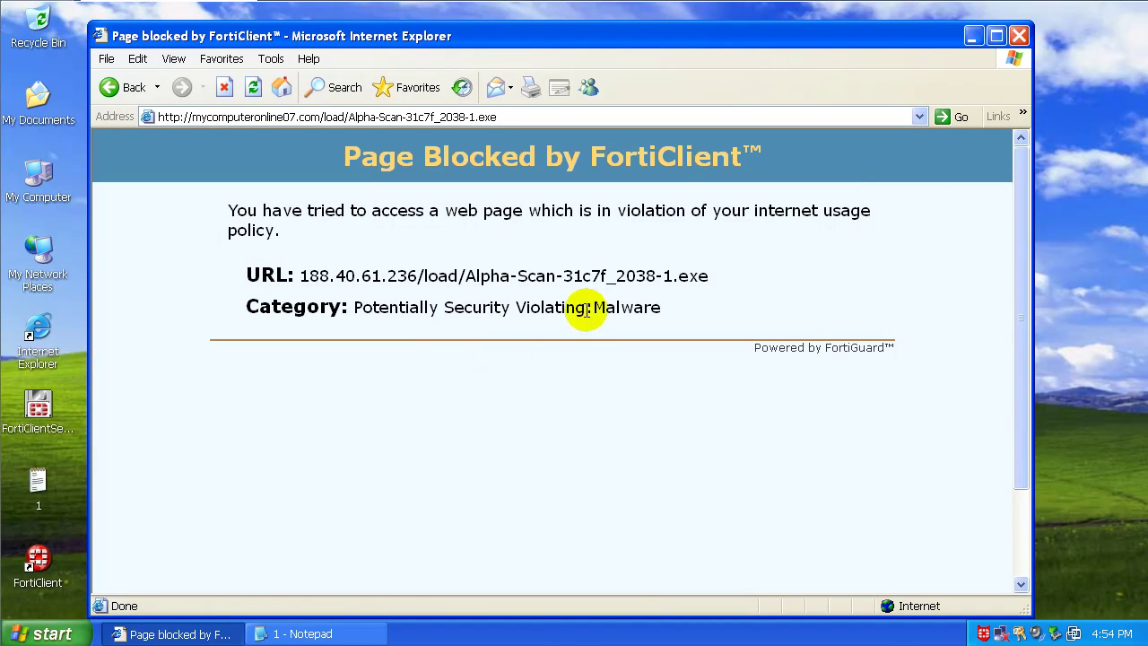
click(323, 632)
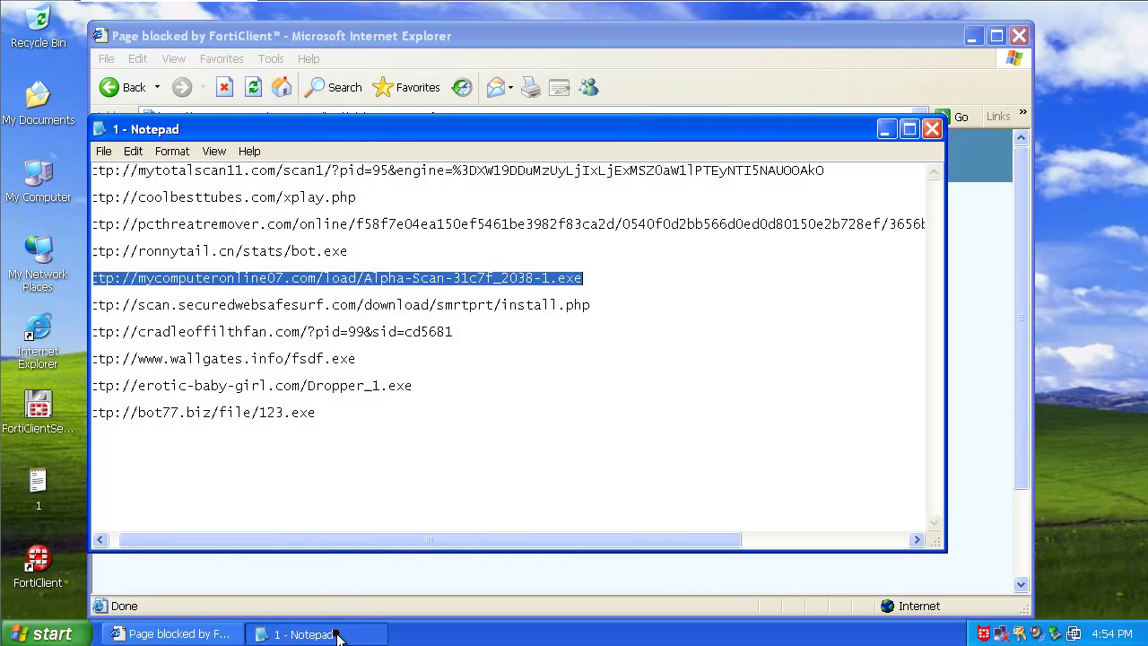
click(336, 308)
double_click(339, 305)
click(341, 305)
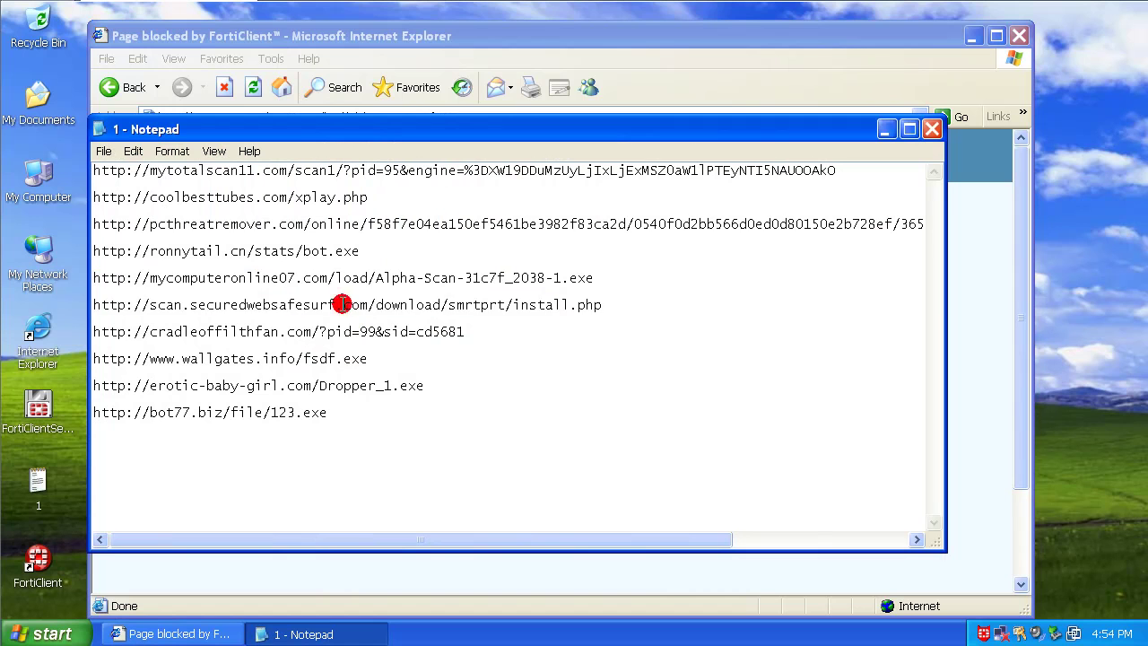
double_click(341, 305)
right_click(341, 305)
click(385, 352)
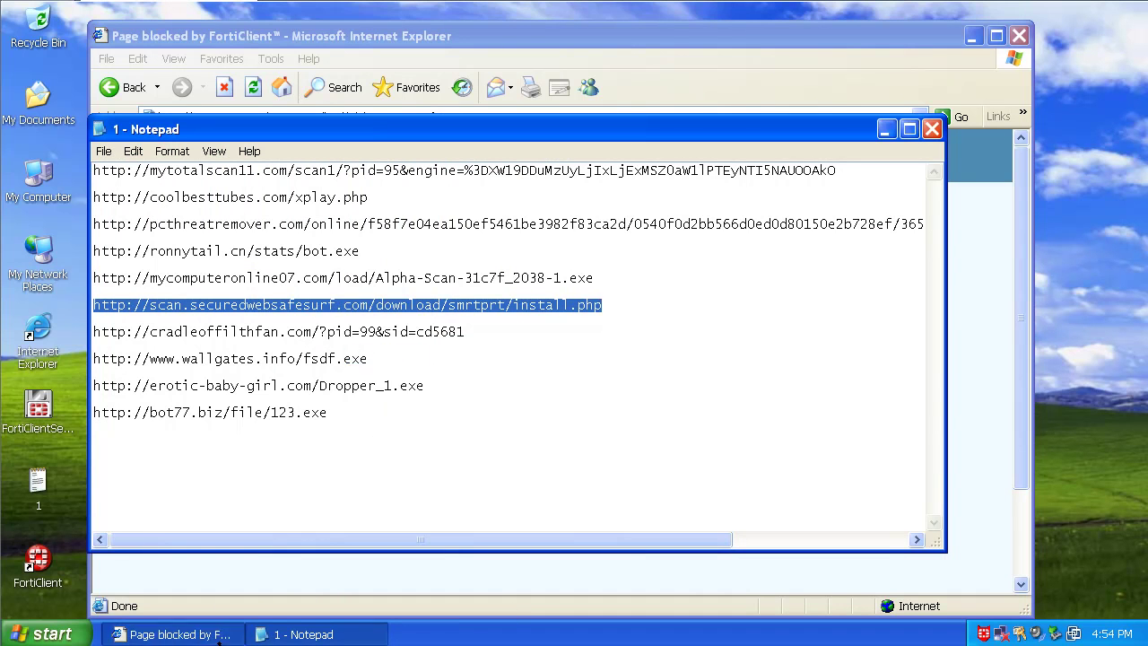
click(218, 635)
click(332, 116)
right_click(333, 114)
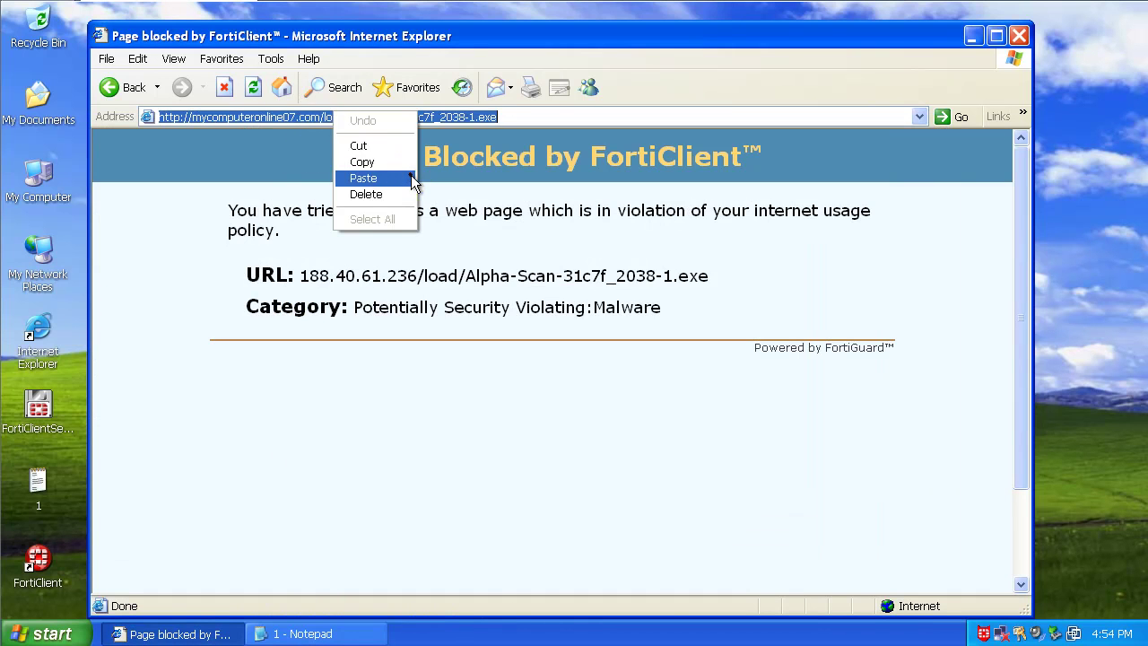
click(363, 178)
key(Return)
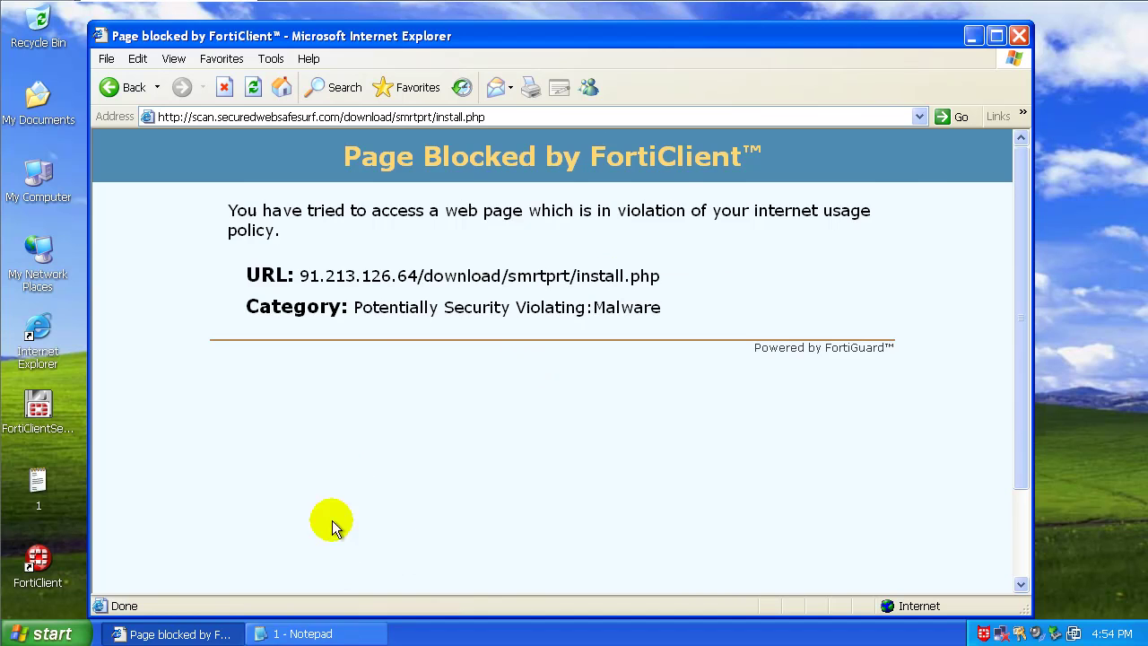
click(348, 632)
double_click(359, 329)
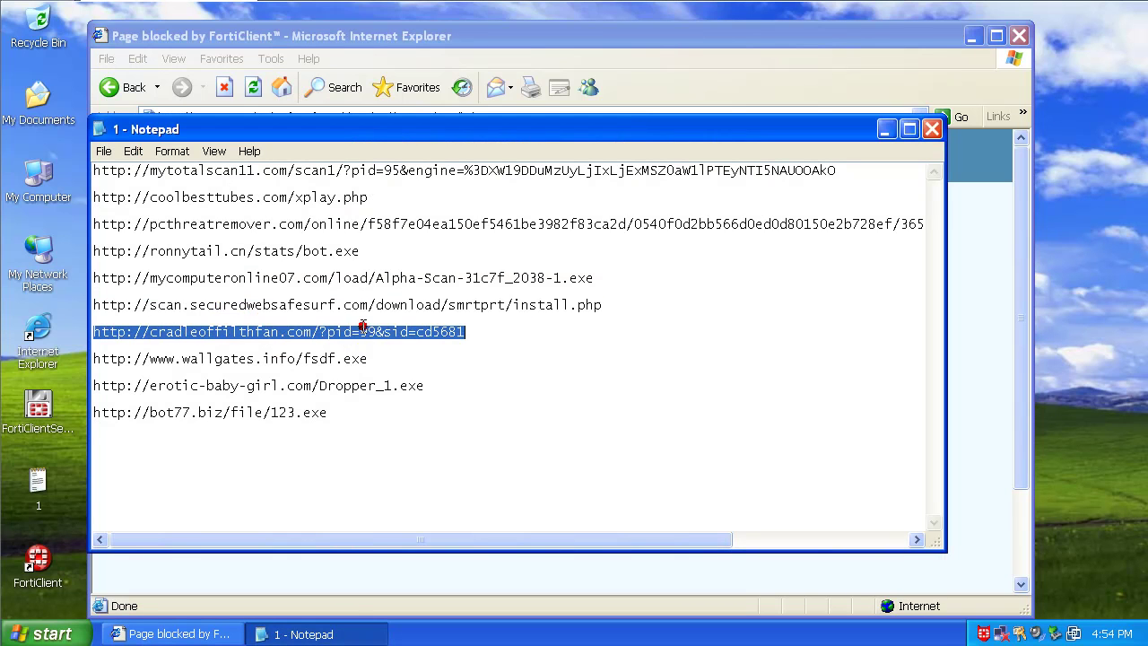
right_click(366, 328)
click(390, 377)
click(348, 576)
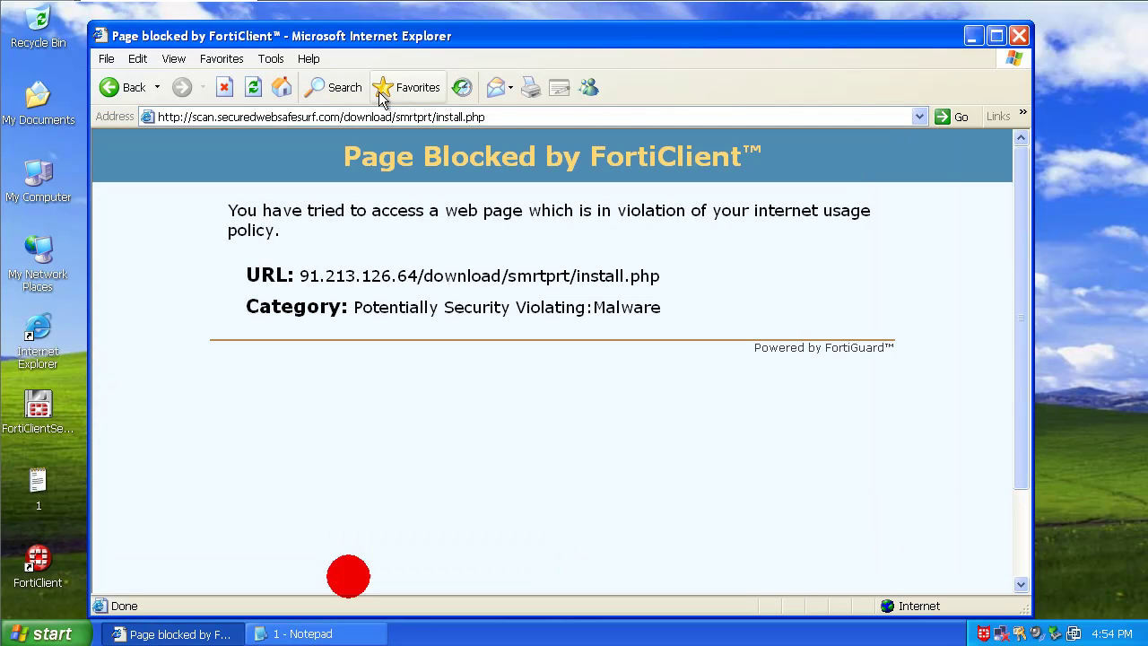
click(385, 117)
right_click(385, 118)
click(441, 185)
key(Return)
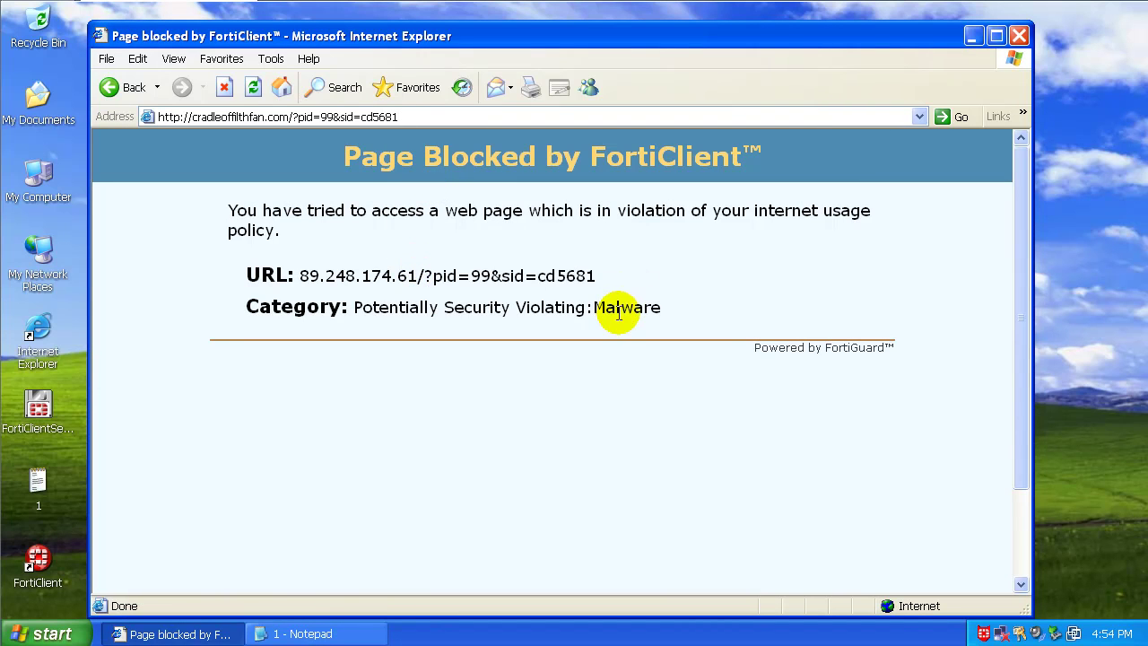
click(305, 634)
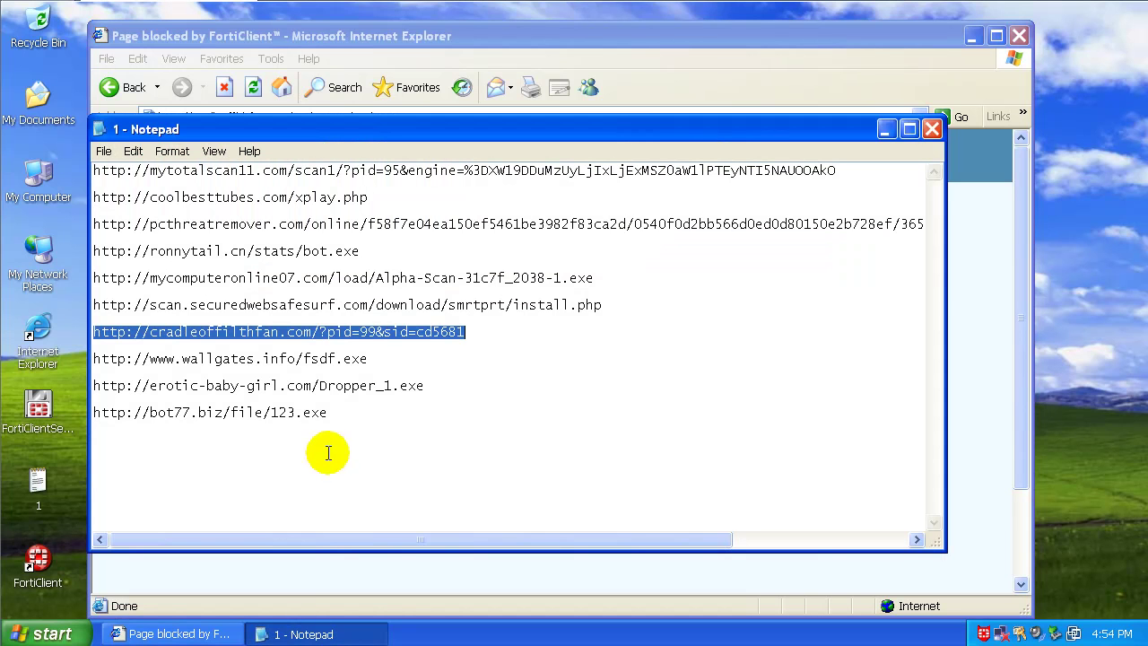
triple_click(319, 357)
right_click(318, 354)
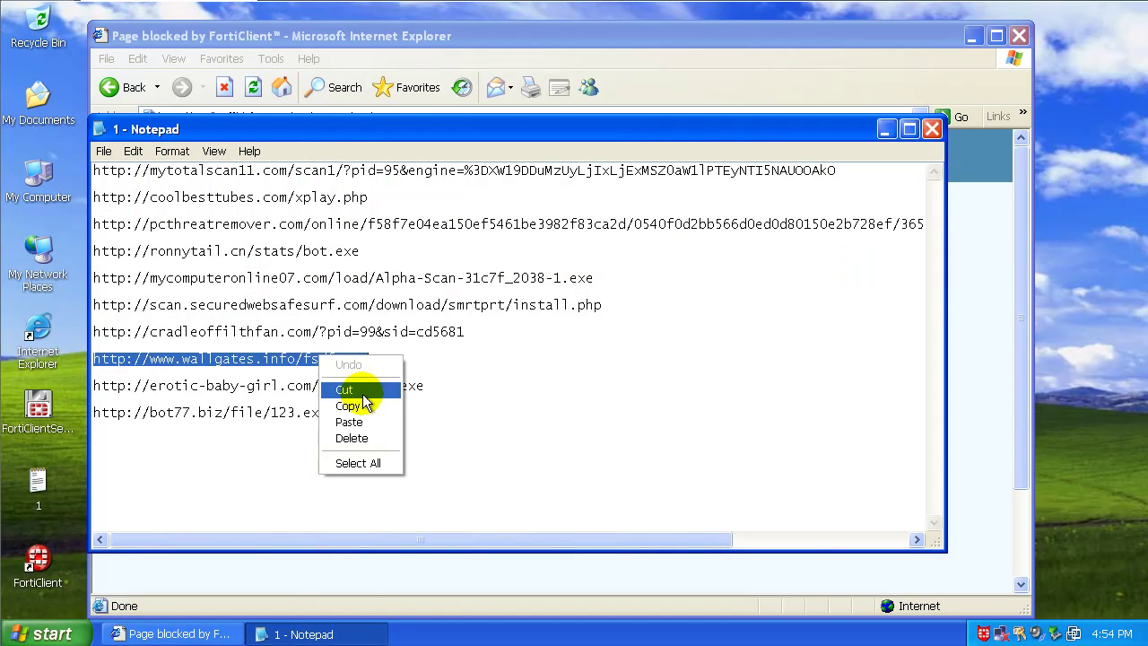
click(358, 400)
click(357, 576)
click(346, 116)
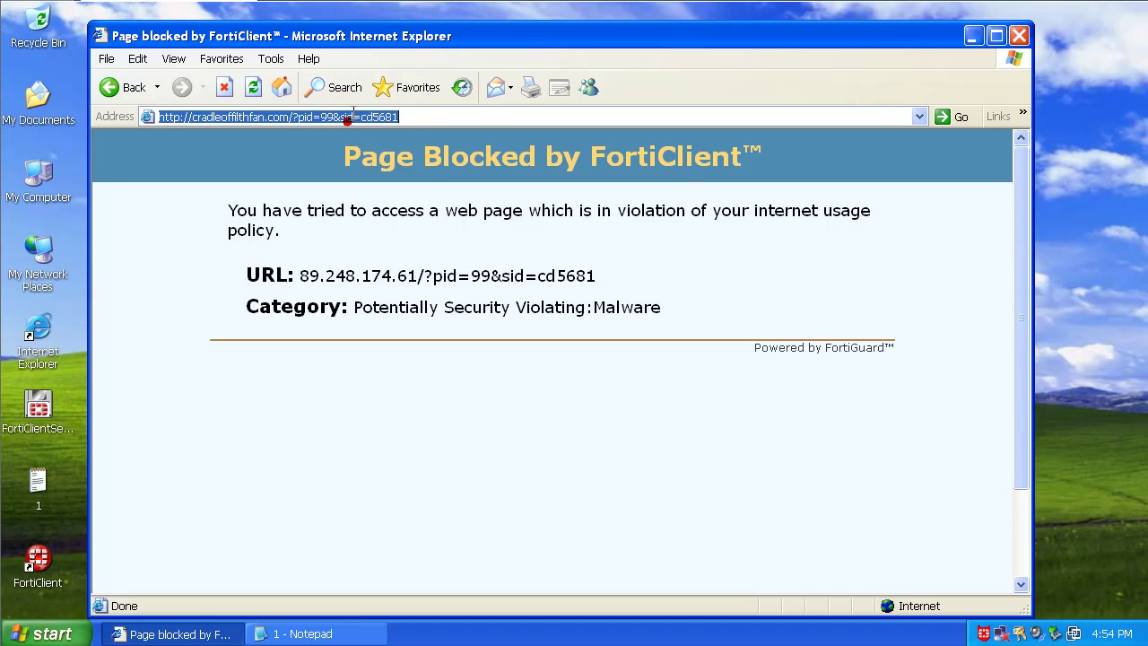
right_click(347, 116)
click(394, 181)
key(Return)
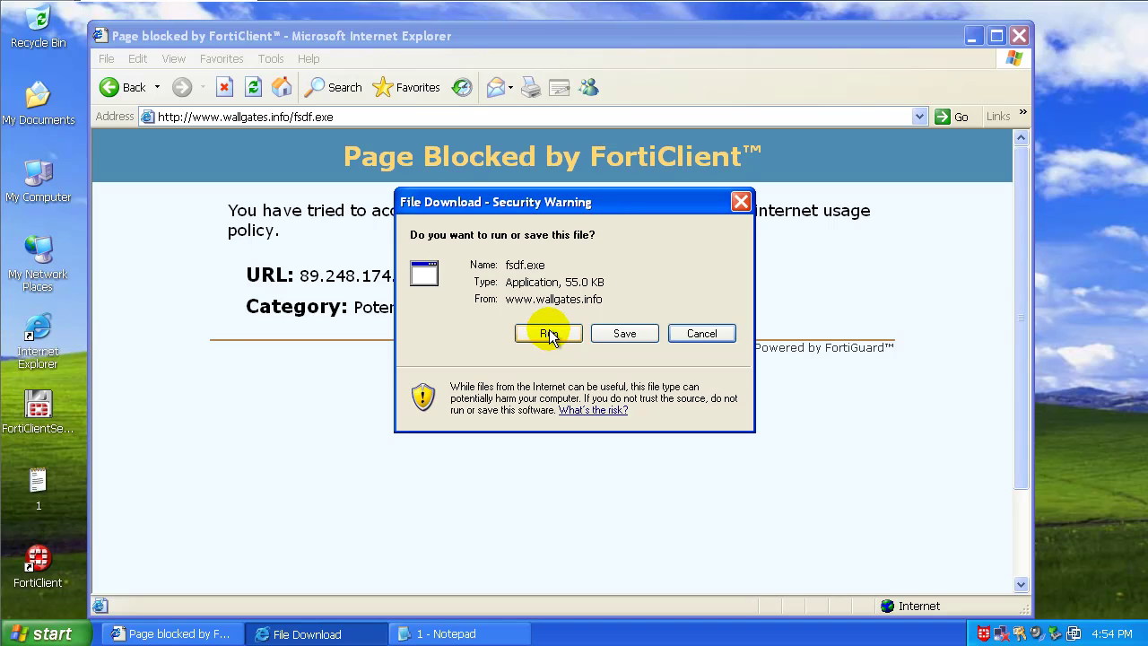
Step: Run the downloaded fsdf.exe despite the unverified publisher and allow its connection to the public zone
click(556, 341)
click(558, 344)
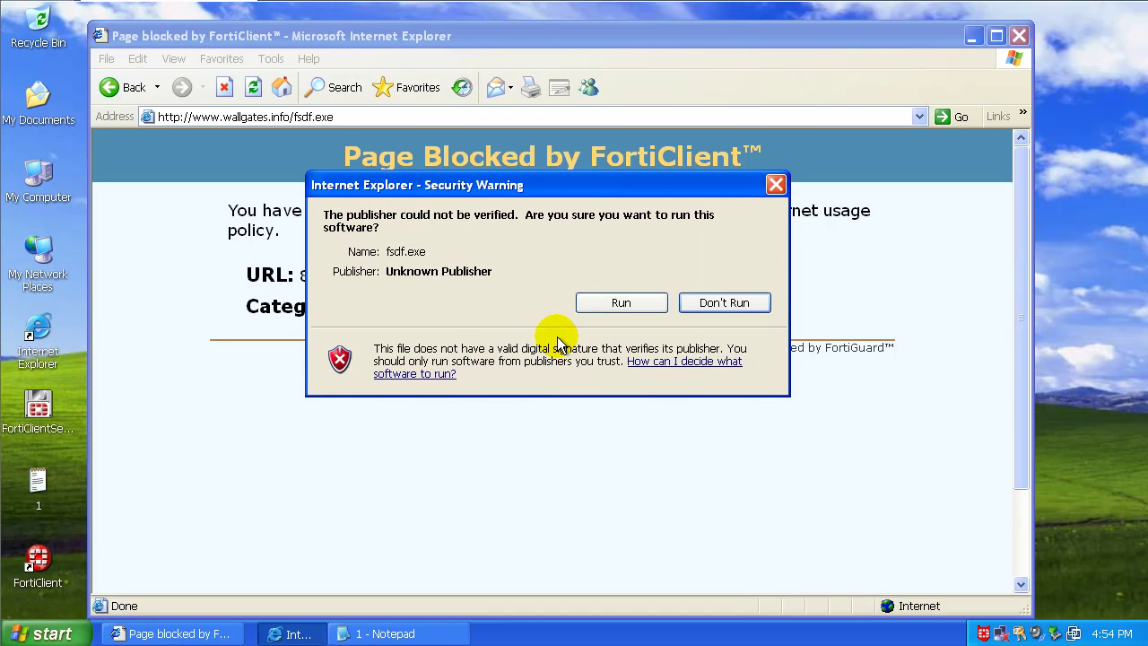
click(597, 304)
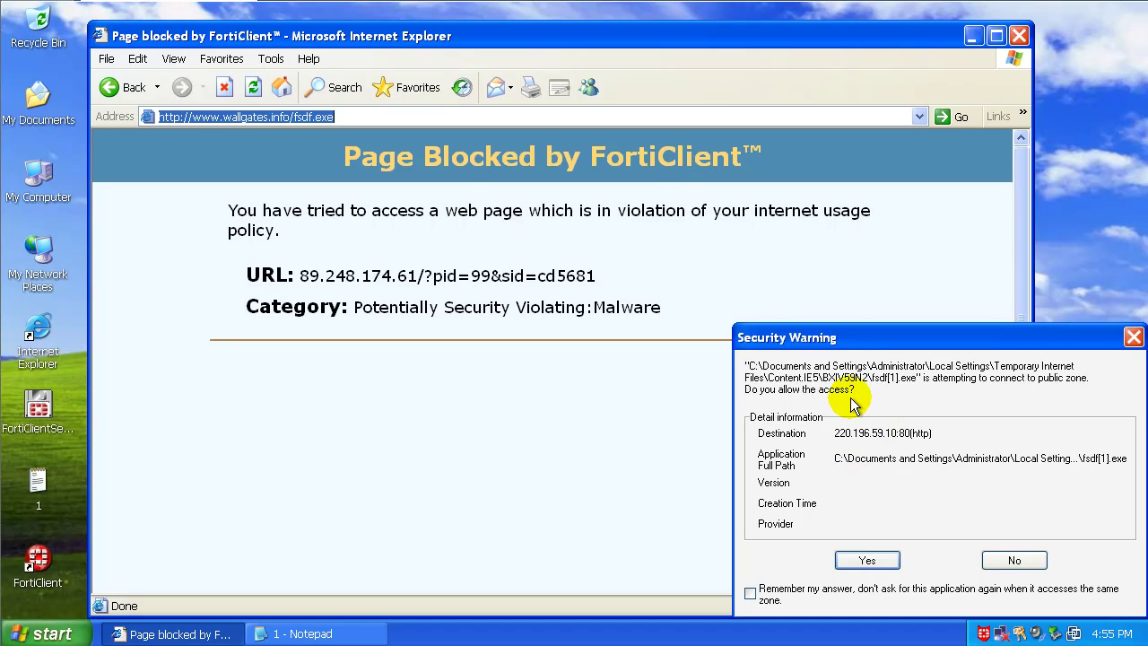
click(867, 560)
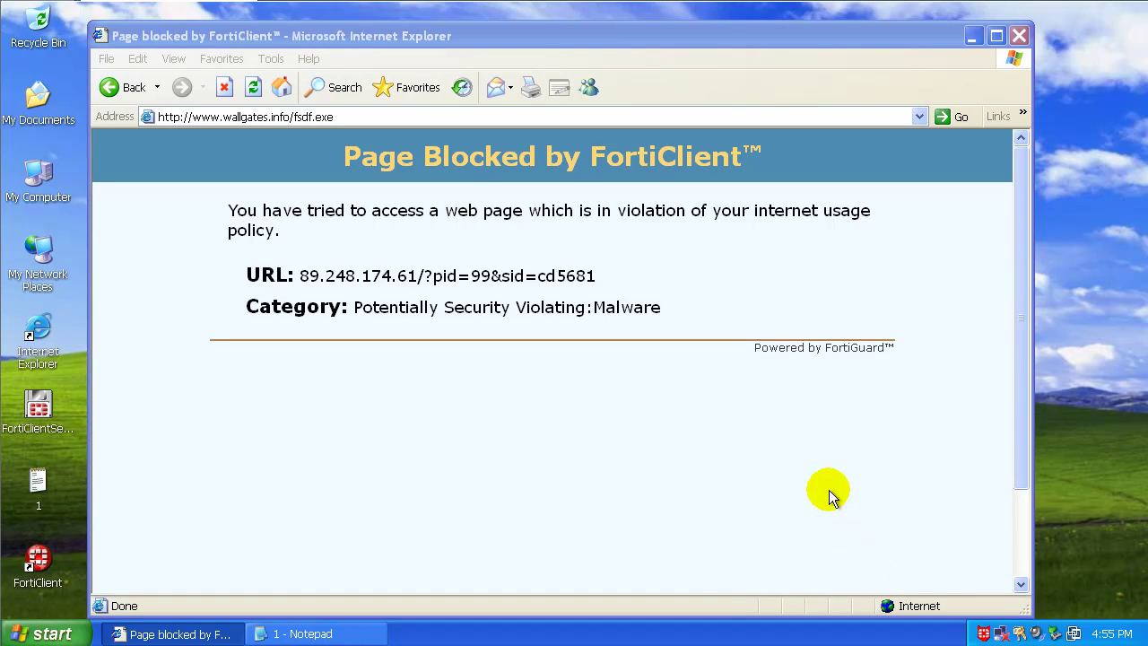
Step: Examine the running processes in Windows Task Manager, sorted by image name, for traces of fsdf.exe and close it
right_click(718, 627)
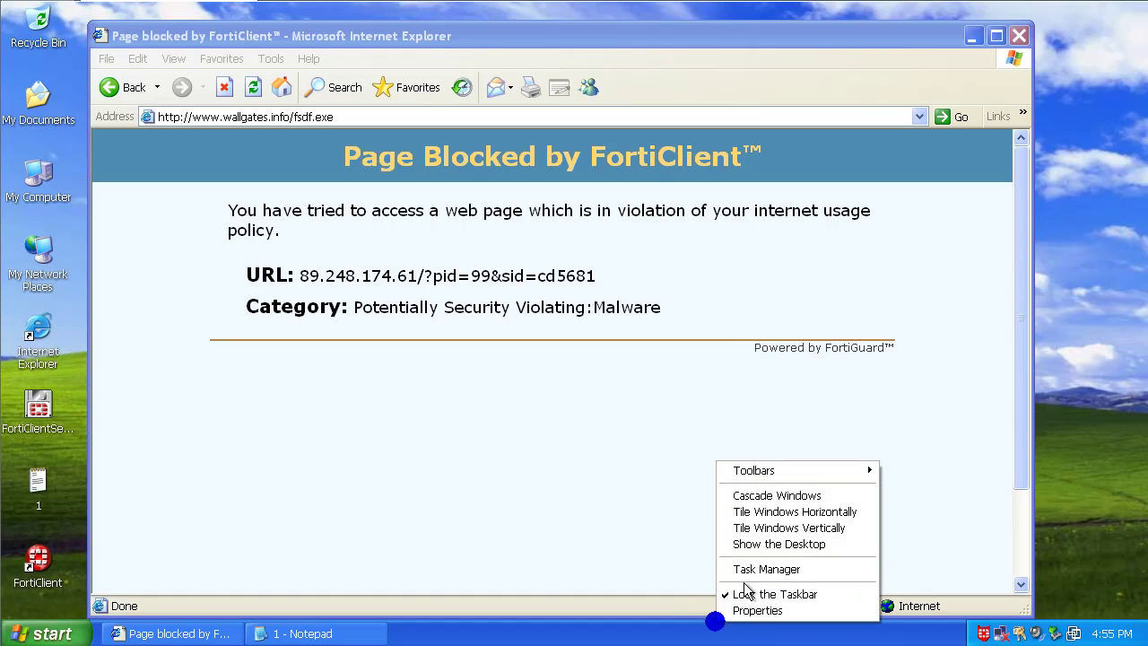
click(751, 567)
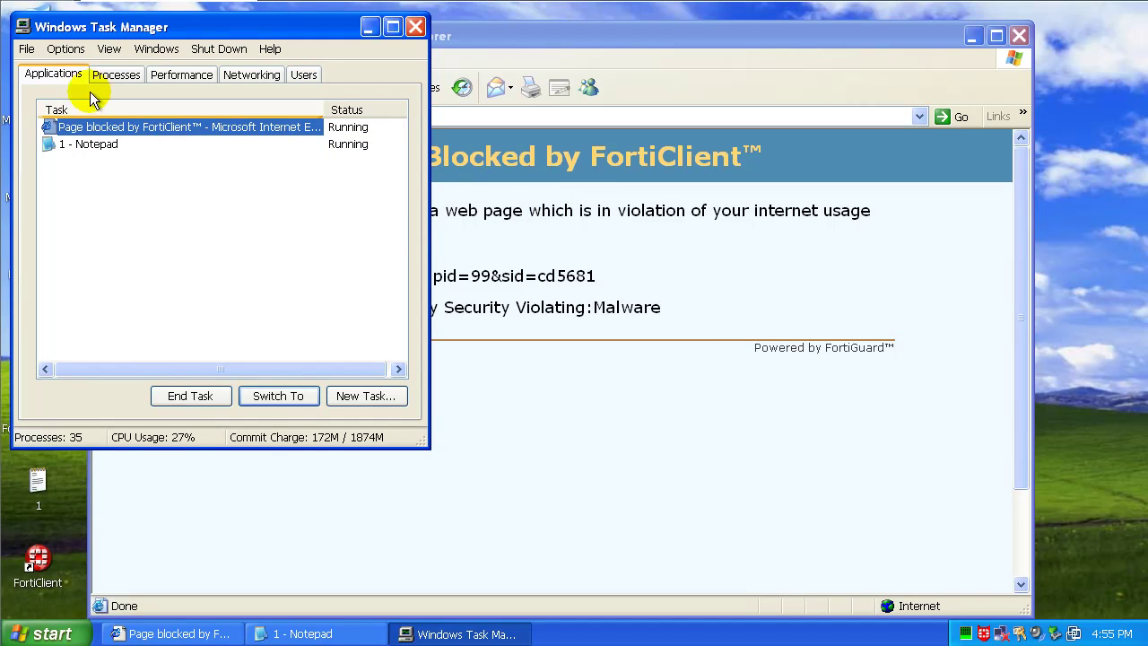
click(116, 76)
click(107, 110)
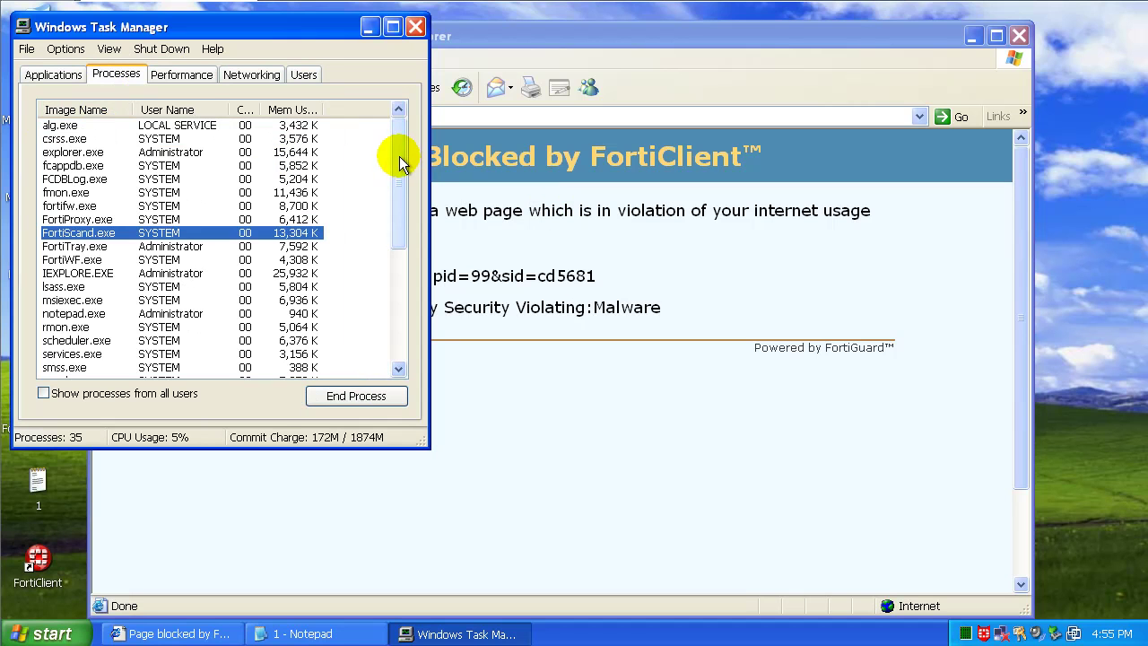
drag(399, 156, 398, 264)
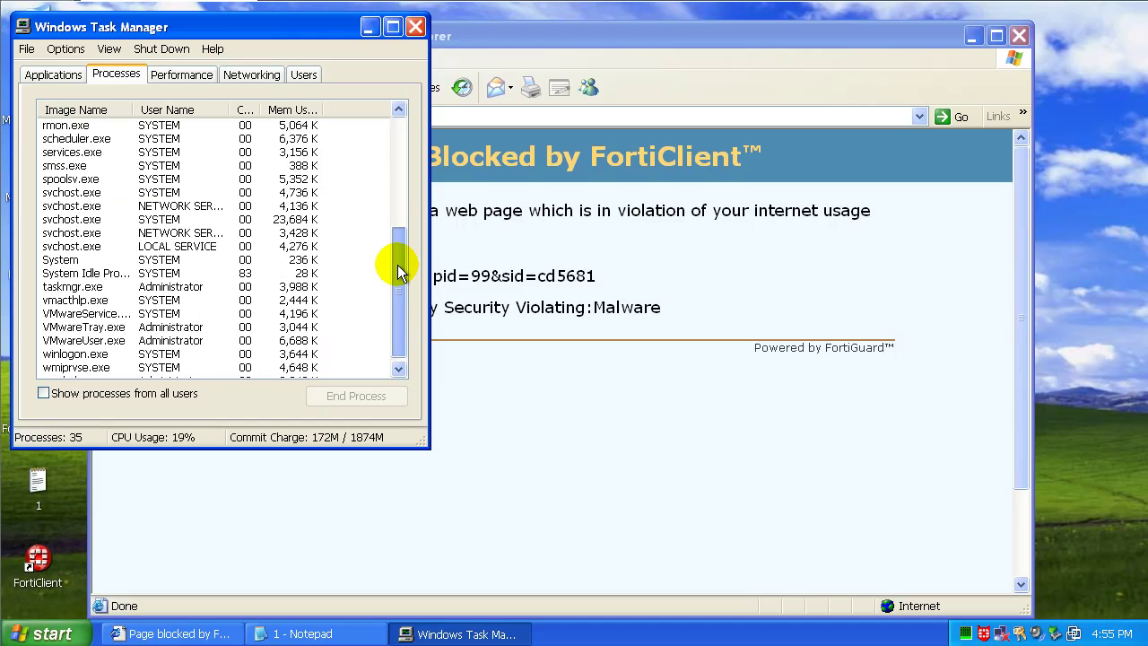
drag(397, 265, 405, 162)
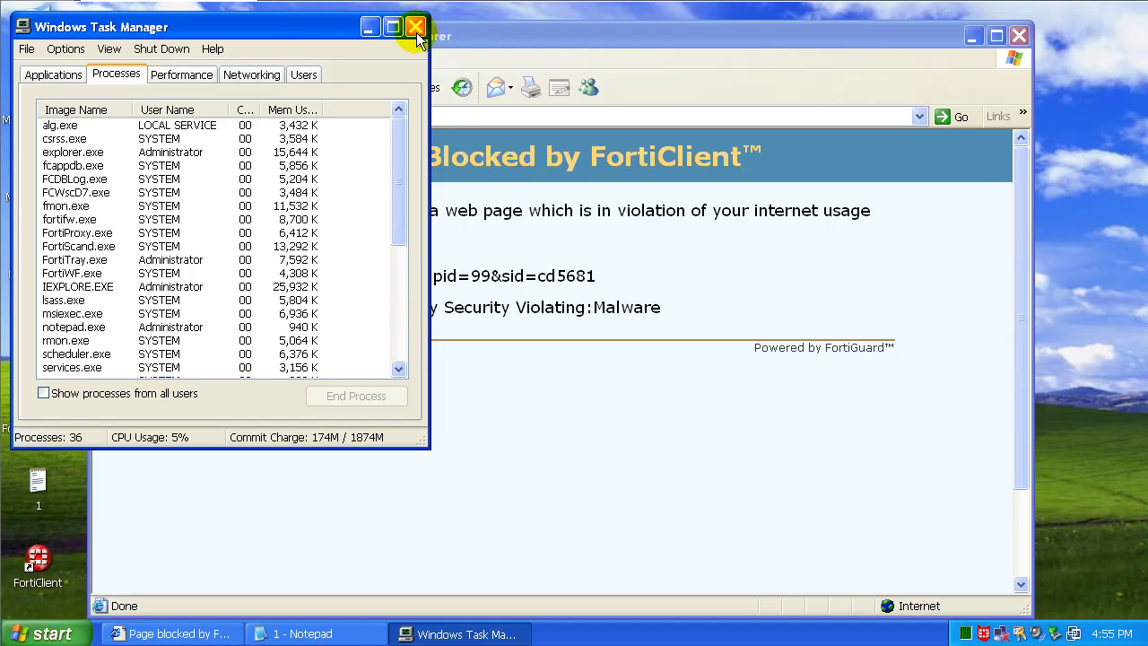
click(415, 27)
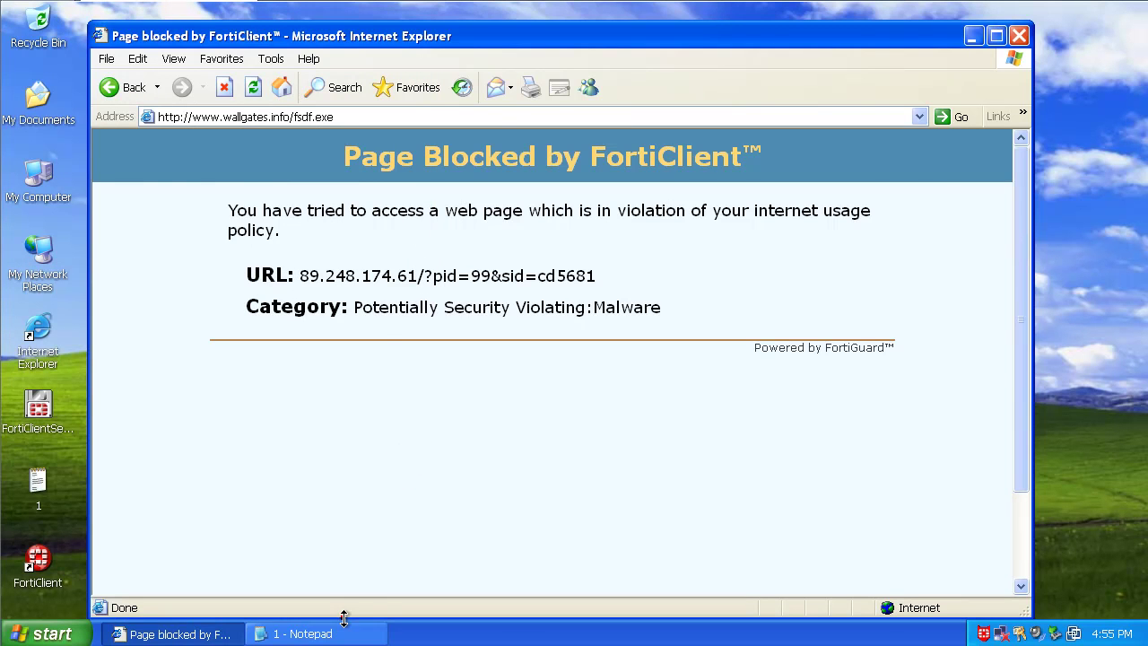
click(305, 633)
click(373, 385)
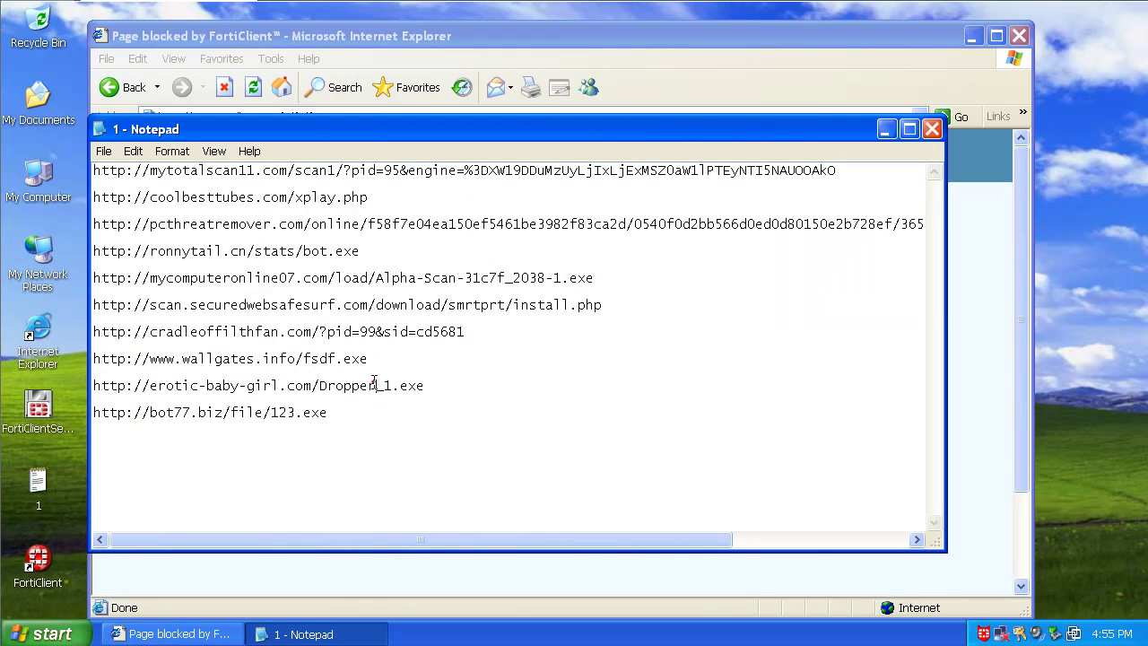
double_click(373, 385)
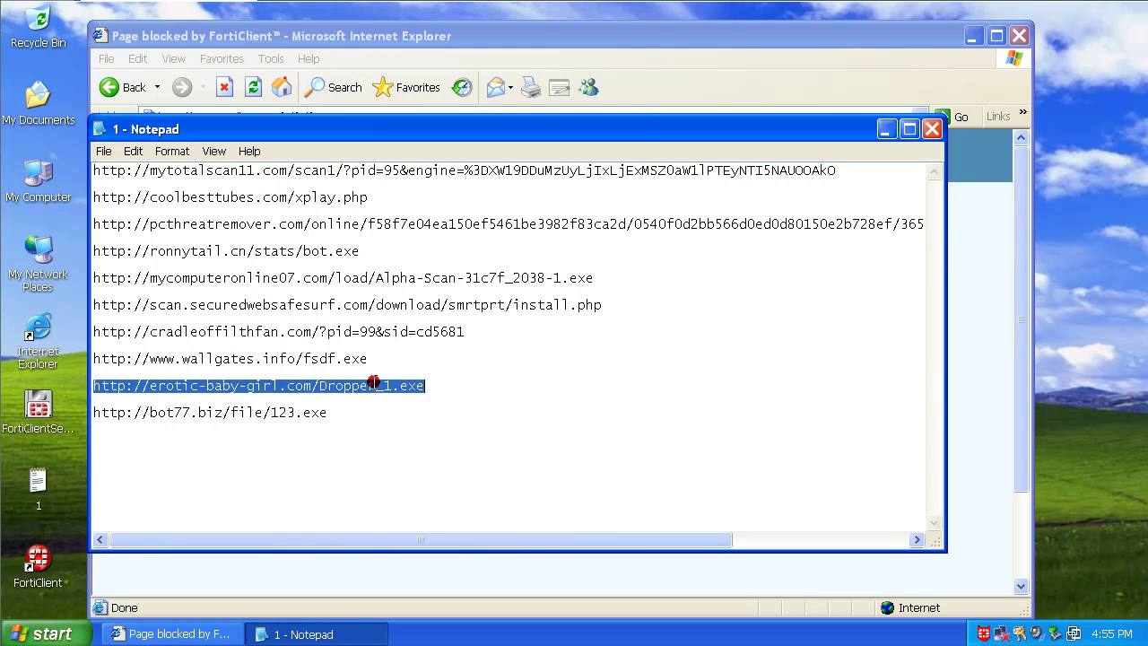
right_click(373, 386)
click(417, 433)
click(356, 635)
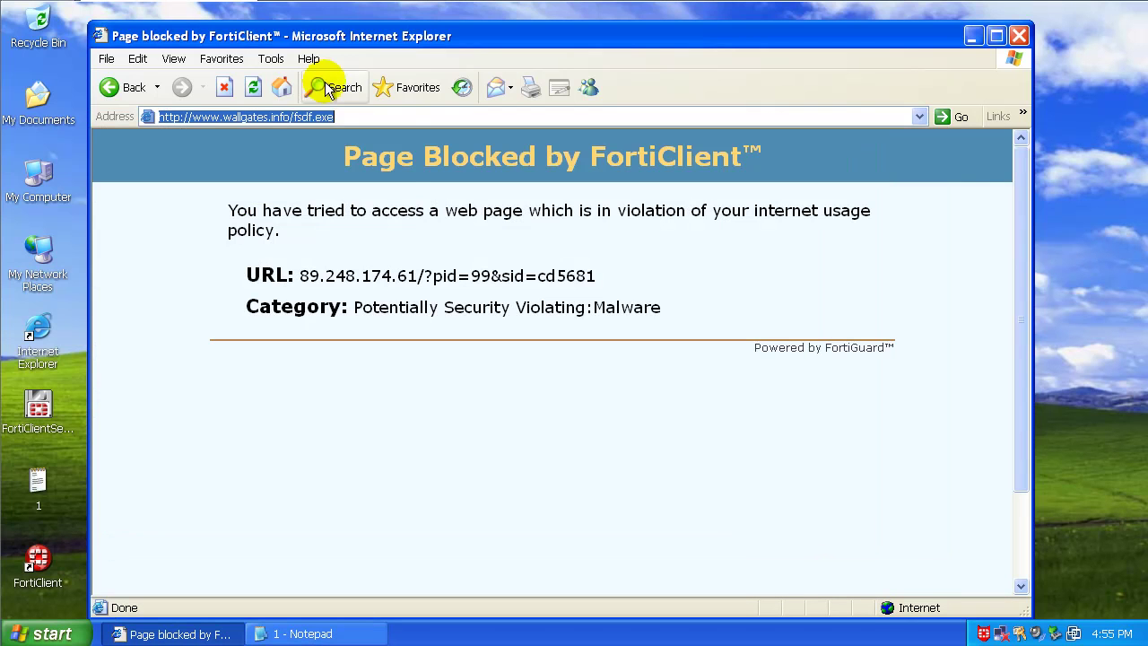
right_click(320, 116)
click(389, 188)
key(Return)
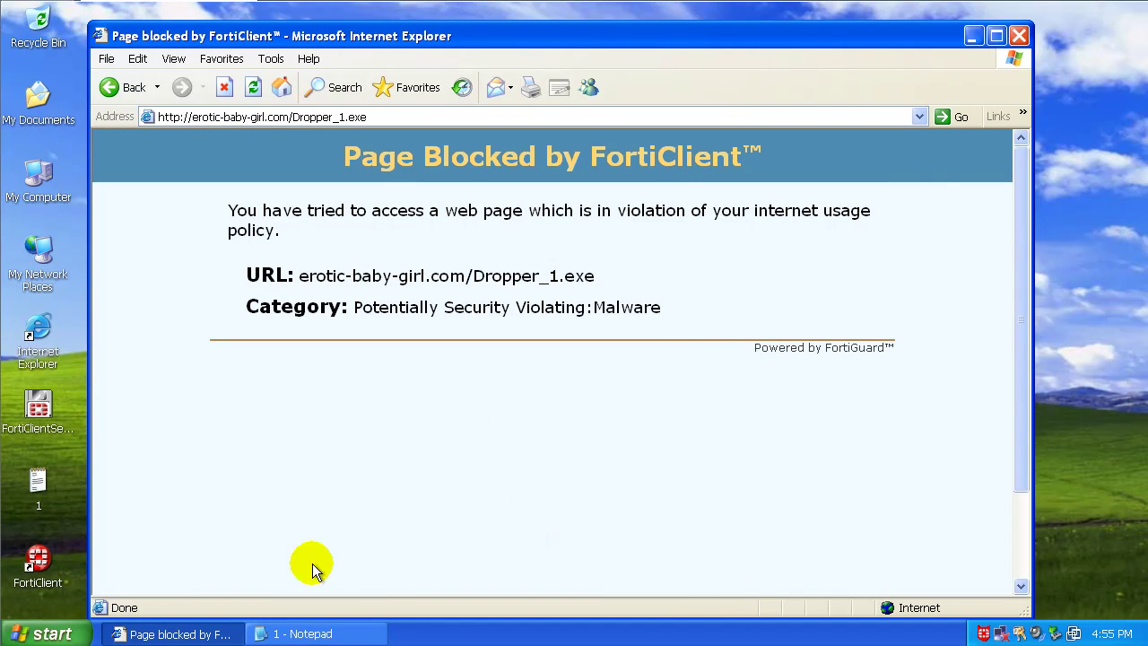
click(305, 634)
click(302, 417)
double_click(302, 417)
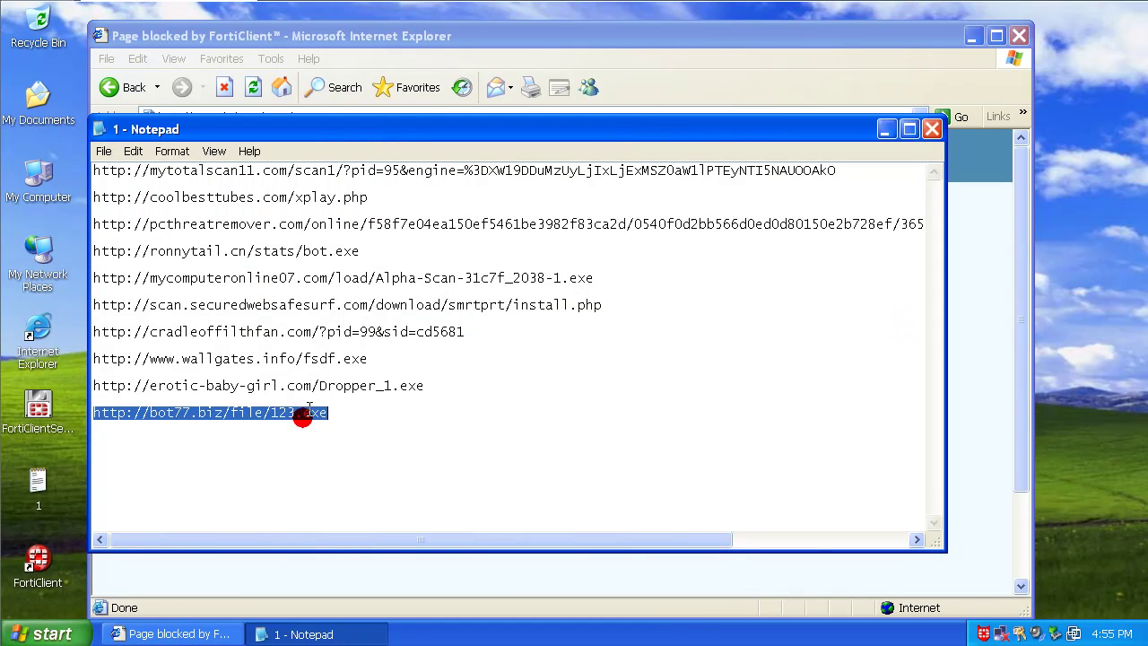
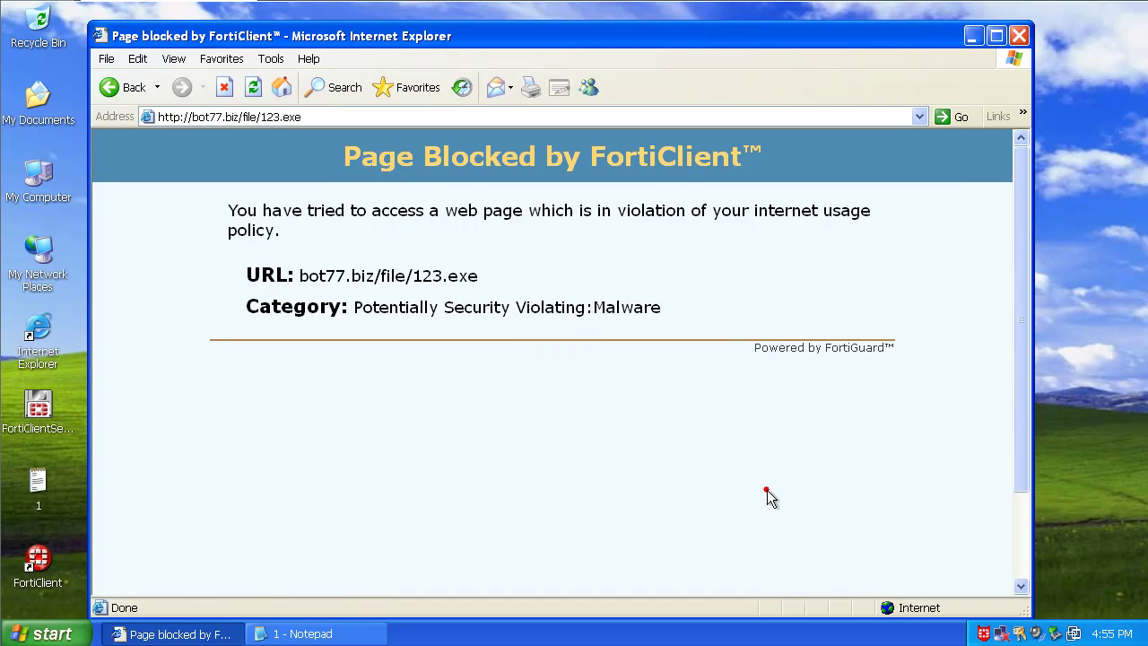
Step: Return to the list of tested URLs in text file 1 and close the file
click(310, 632)
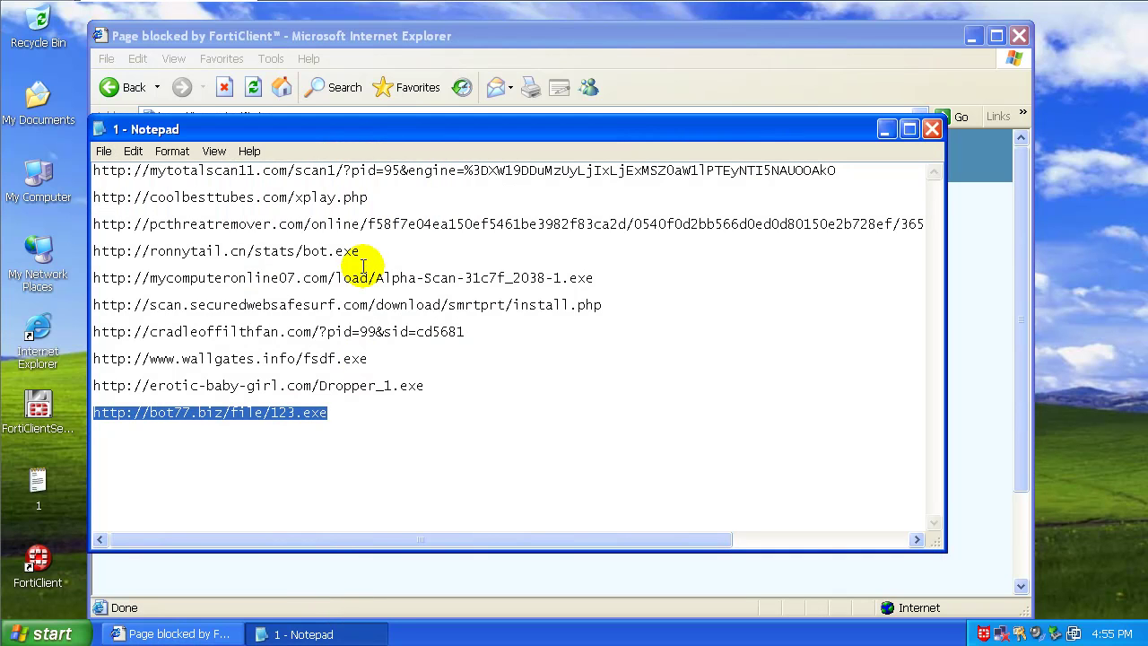
click(932, 130)
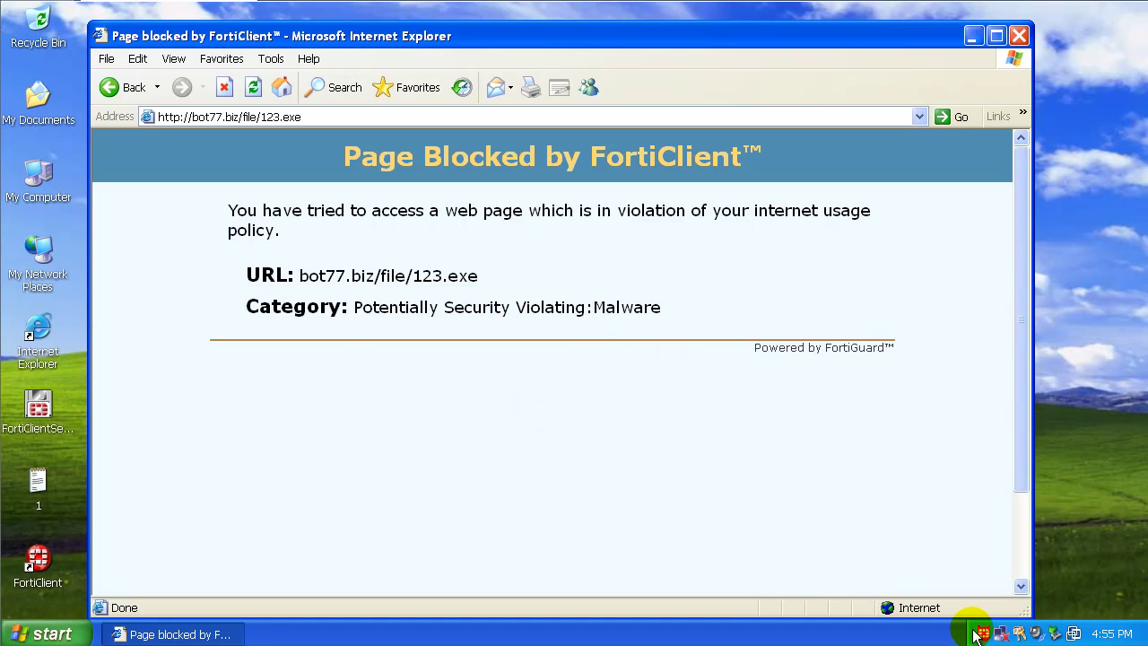
mouse_move(982, 635)
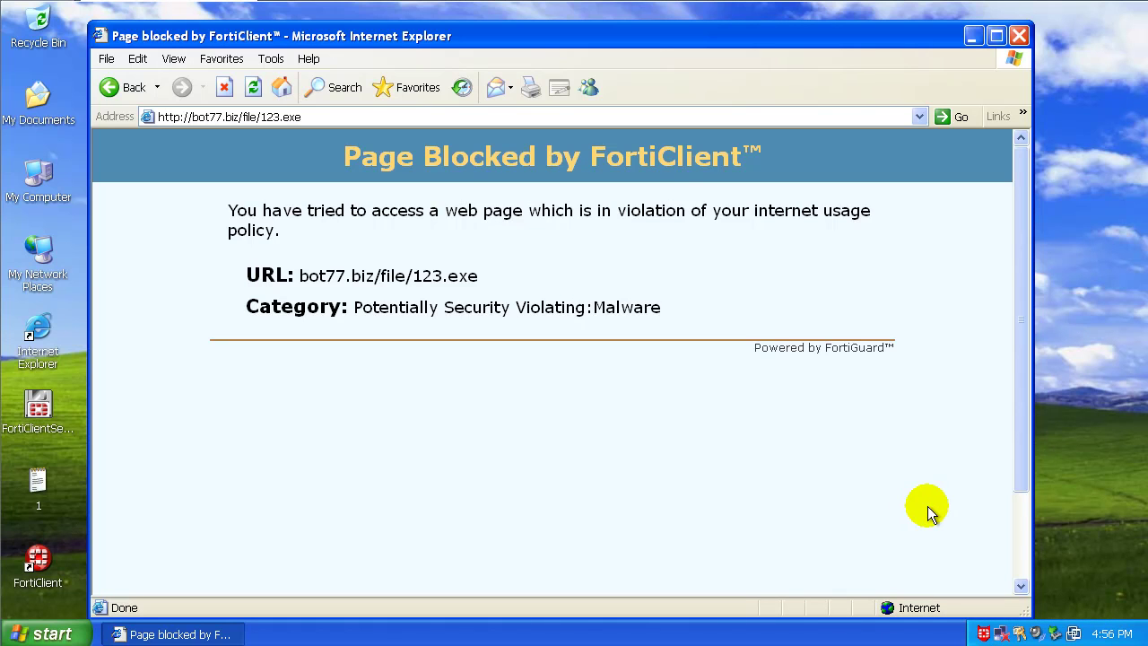
mouse_move(1111, 633)
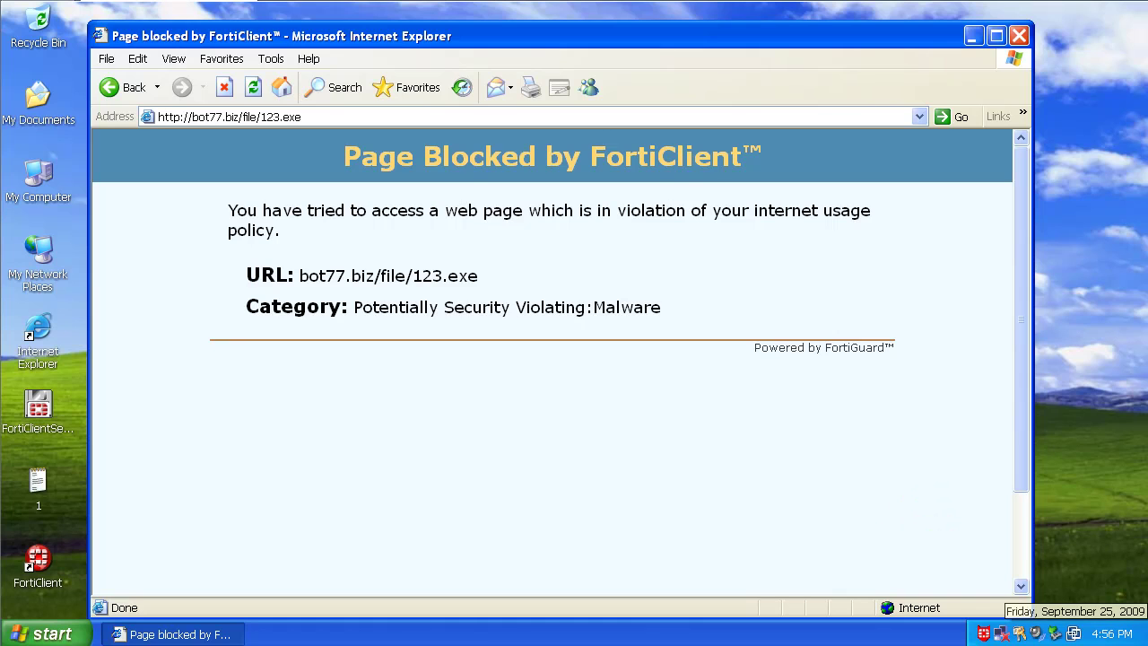